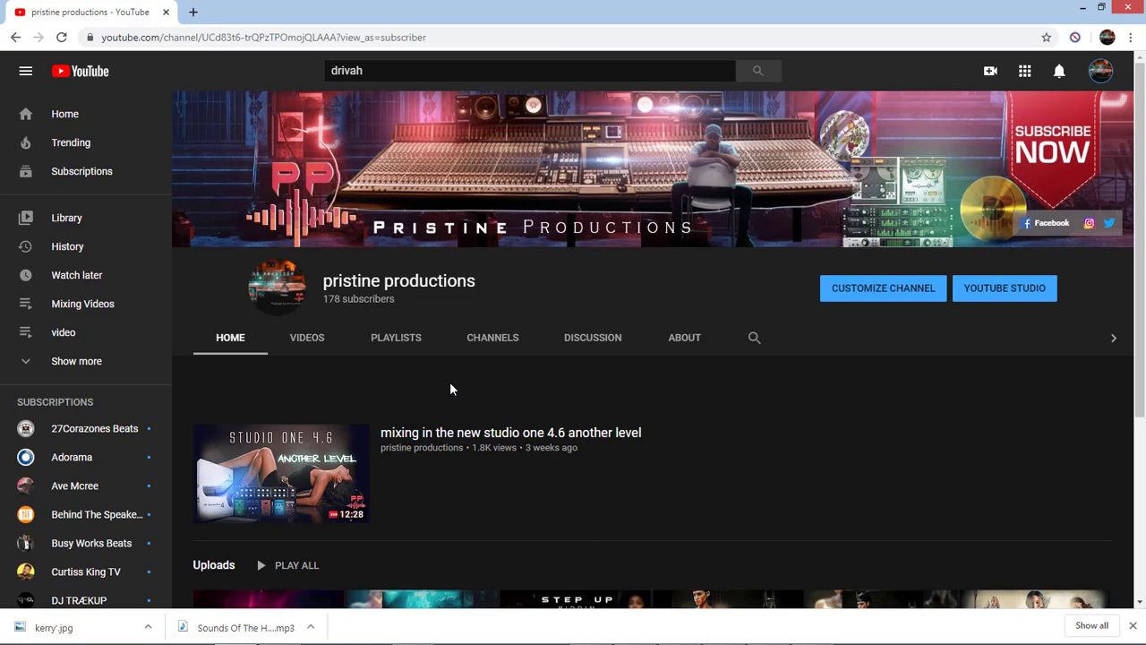
- Look over the featured video and recent uploads on the pristine productions channel page
{"action": "scroll", "coordinate": [450, 389], "scroll_direction": "down", "scroll_amount": 3}
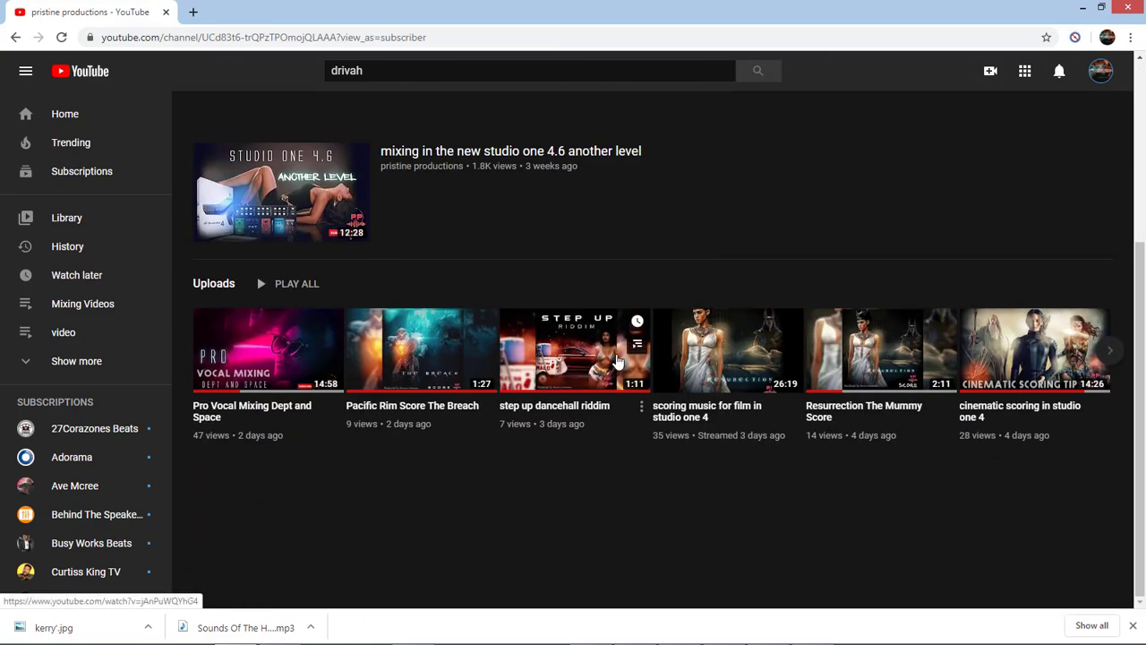
{"action": "scroll", "coordinate": [616, 360], "scroll_direction": "up", "scroll_amount": 3}
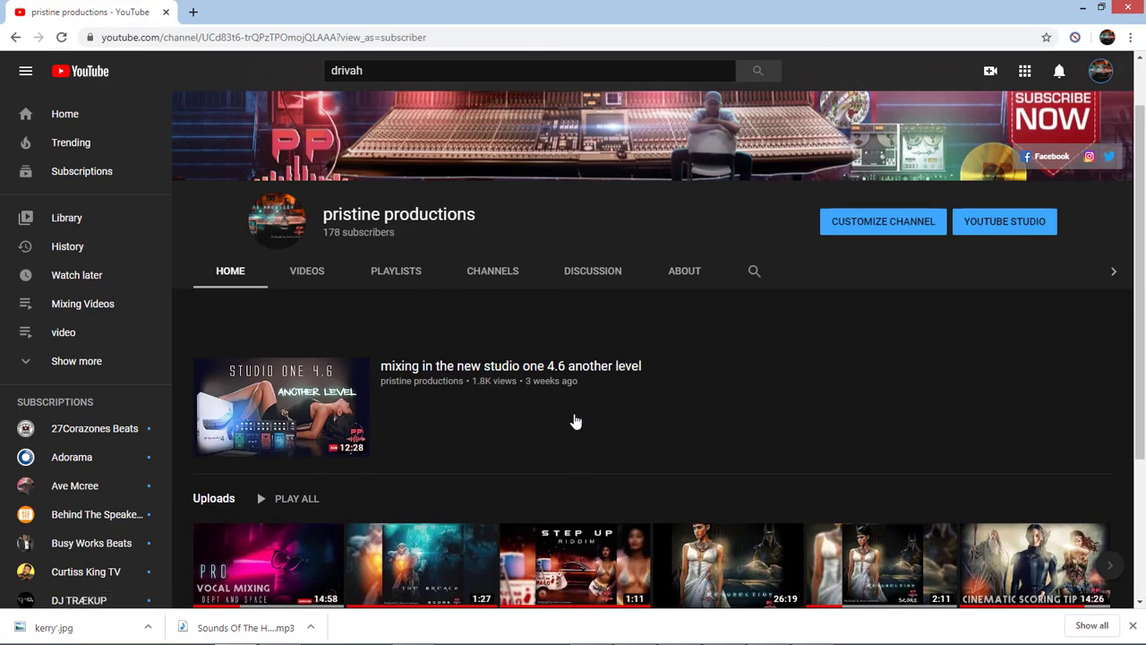
{"action": "scroll", "coordinate": [577, 399], "scroll_direction": "down", "scroll_amount": 2}
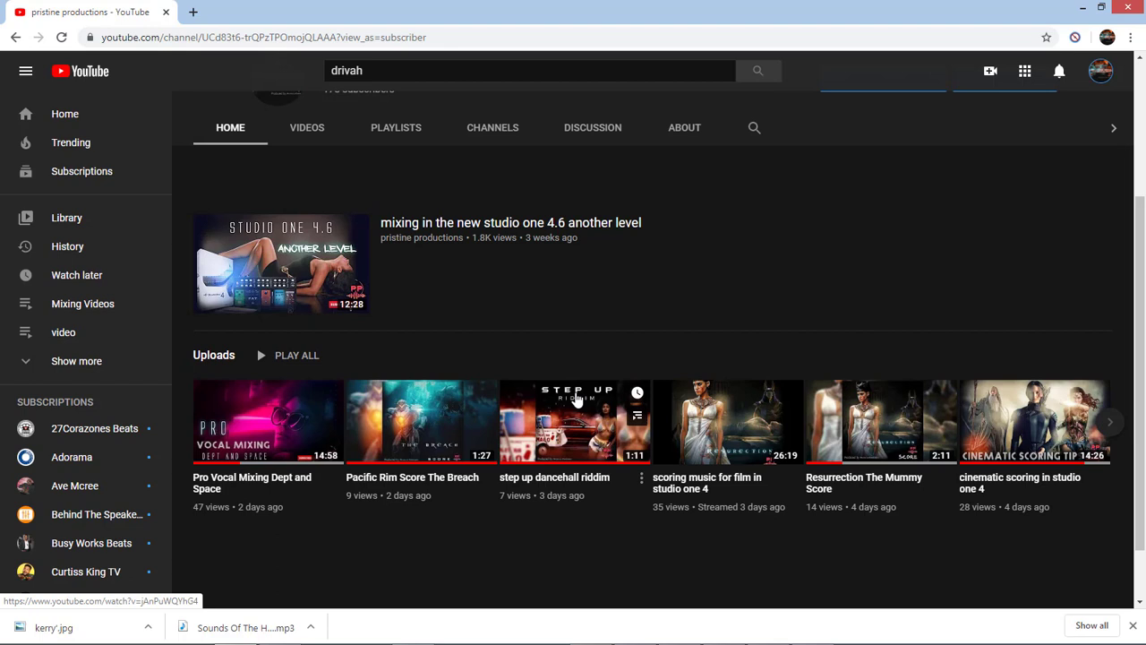
- Switch to File Explorer, preview contest 2.jpg from the carbnival flyer folder in Pictures, and close the preview
{"action": "mouse_move", "coordinate": [154, 640]}
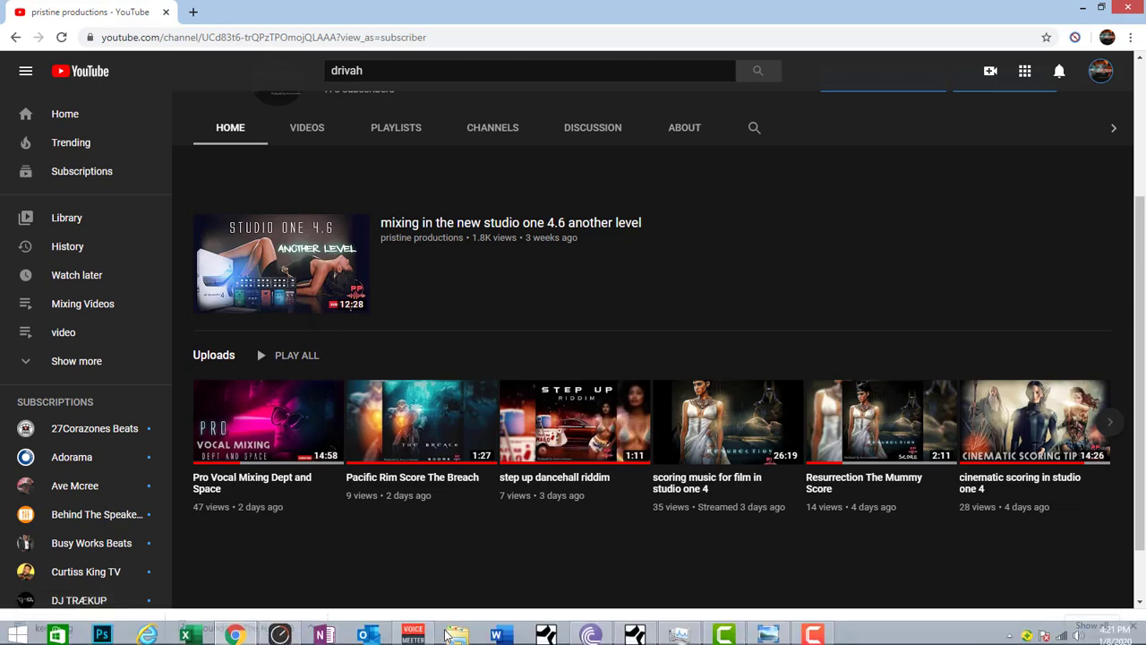
{"action": "left_click", "coordinate": [460, 632]}
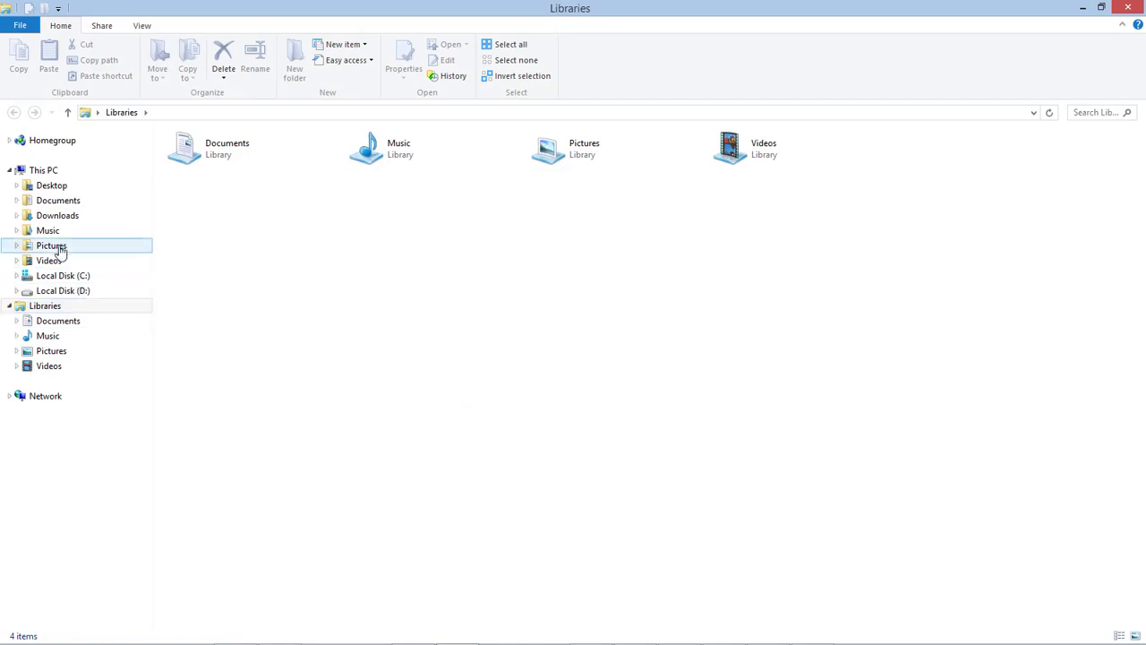
{"action": "left_click", "coordinate": [59, 248]}
{"action": "double_click", "coordinate": [202, 170]}
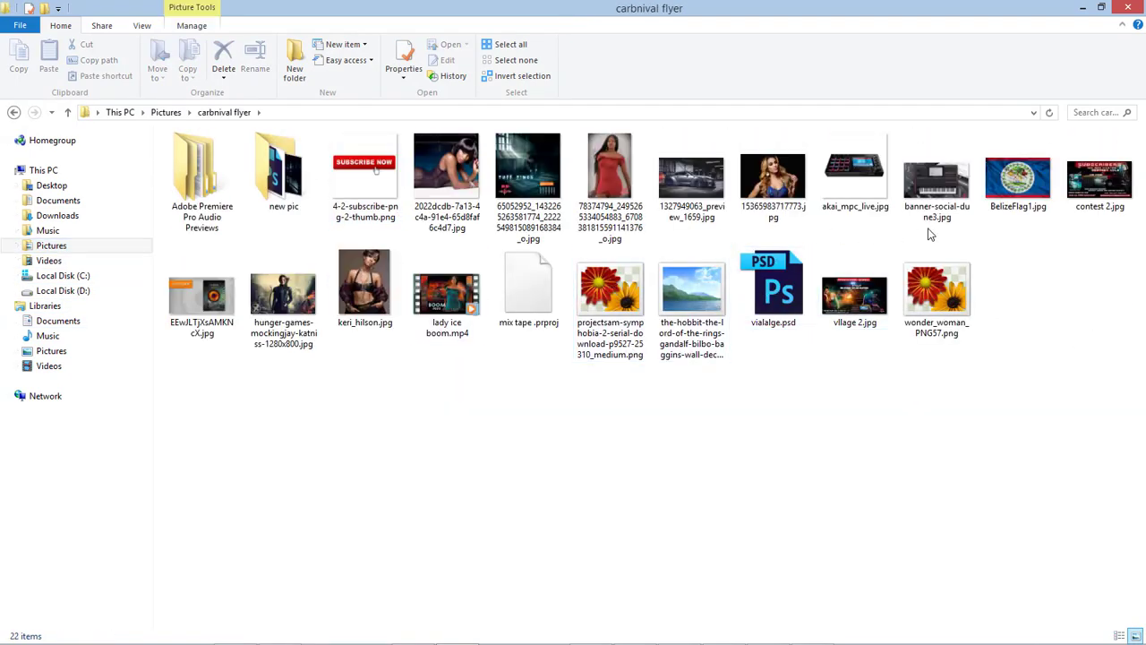
{"action": "right_click", "coordinate": [1081, 179]}
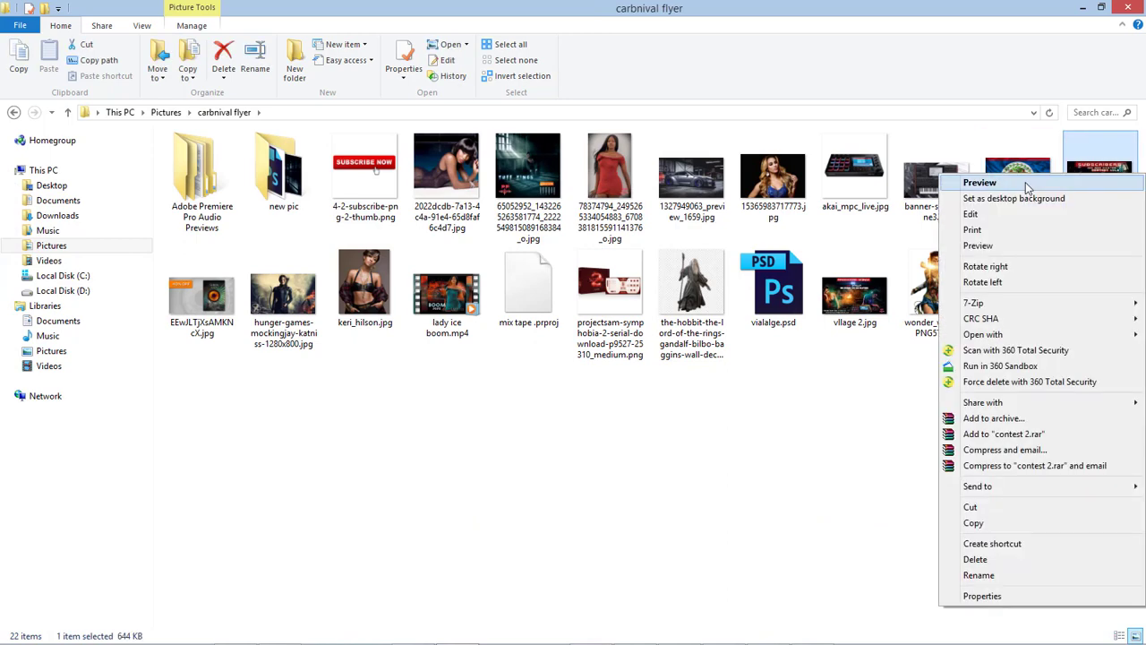
{"action": "left_click", "coordinate": [1025, 182]}
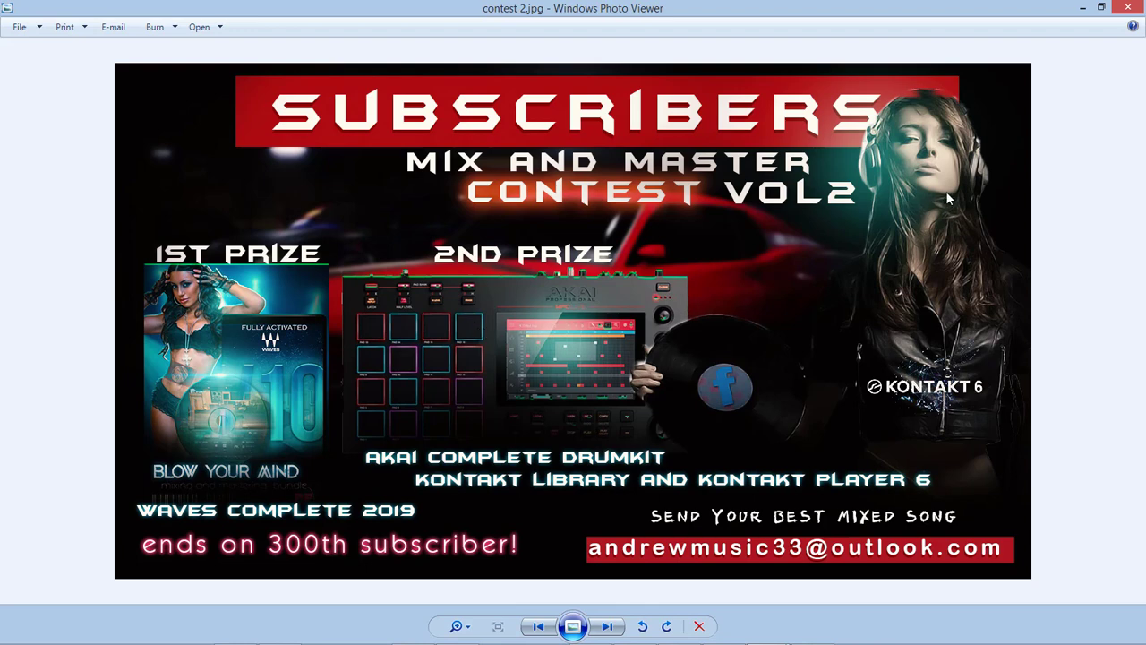
{"action": "left_click", "coordinate": [1127, 7]}
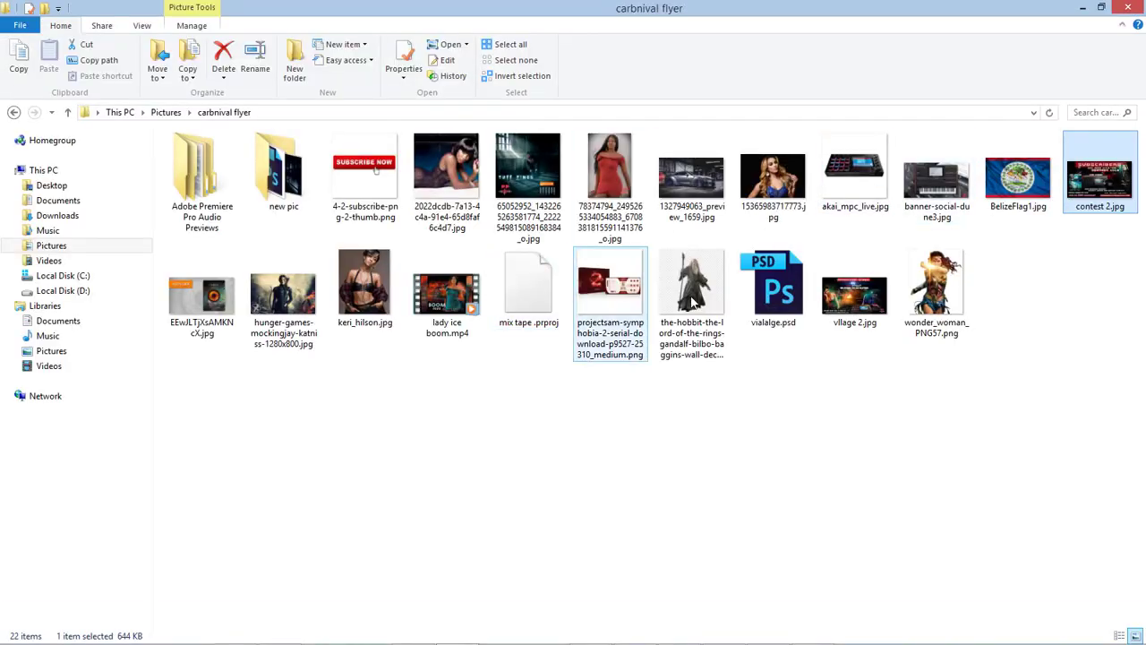
- Preview the vllage 2.jpg flyer from the same folder and close the image
{"action": "right_click", "coordinate": [845, 298]}
{"action": "left_click", "coordinate": [886, 220]}
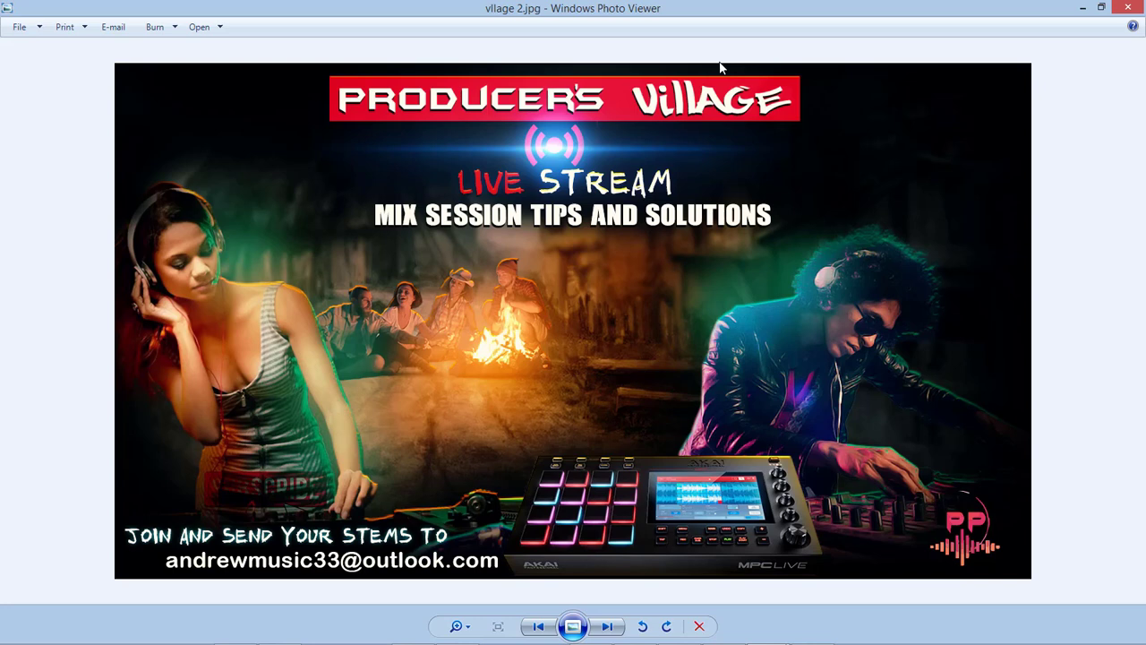
{"action": "left_click", "coordinate": [1131, 12]}
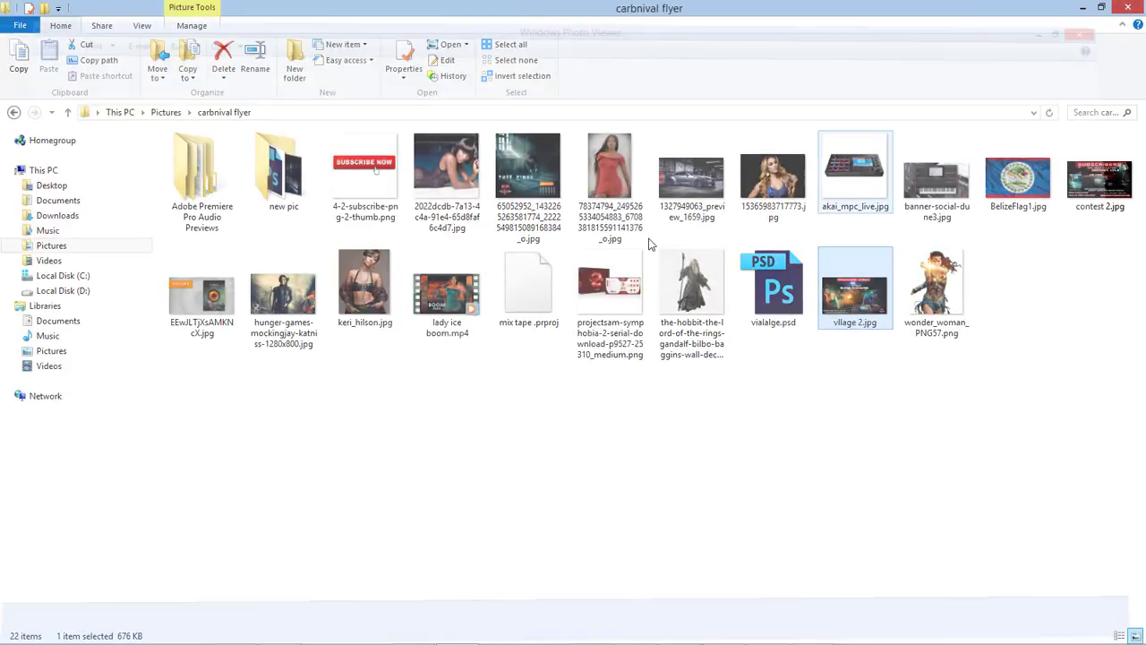
- Switch to the gyro over top2 song in Studio One and move the screen recorder window over the lower mixer channels
{"action": "mouse_move", "coordinate": [776, 629]}
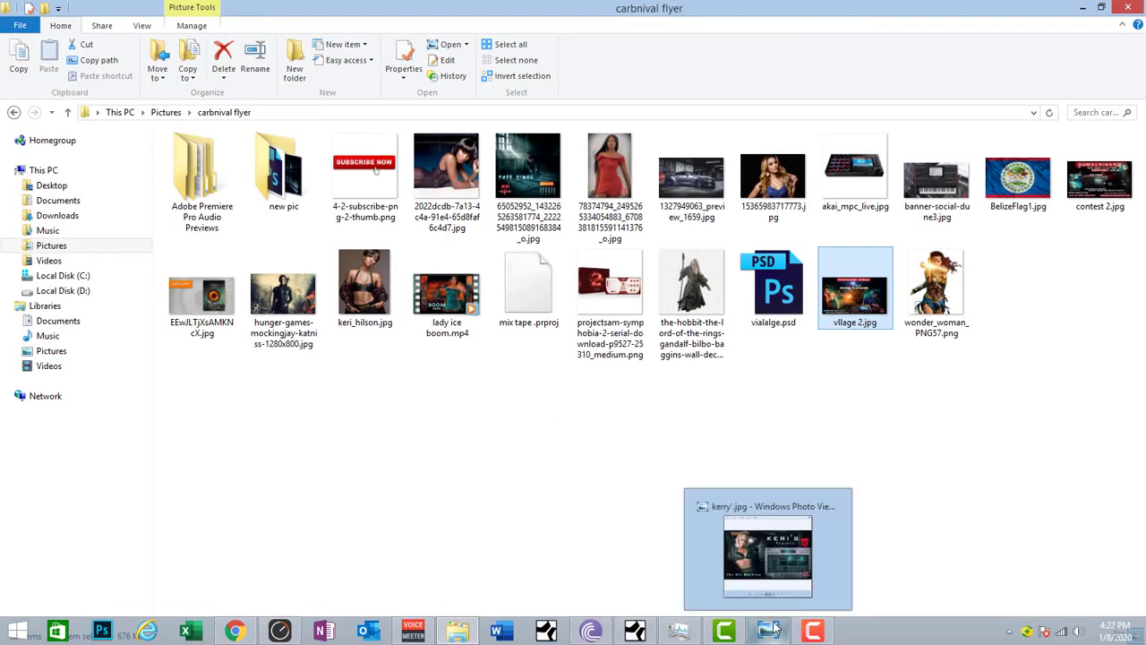
{"action": "mouse_move", "coordinate": [815, 631]}
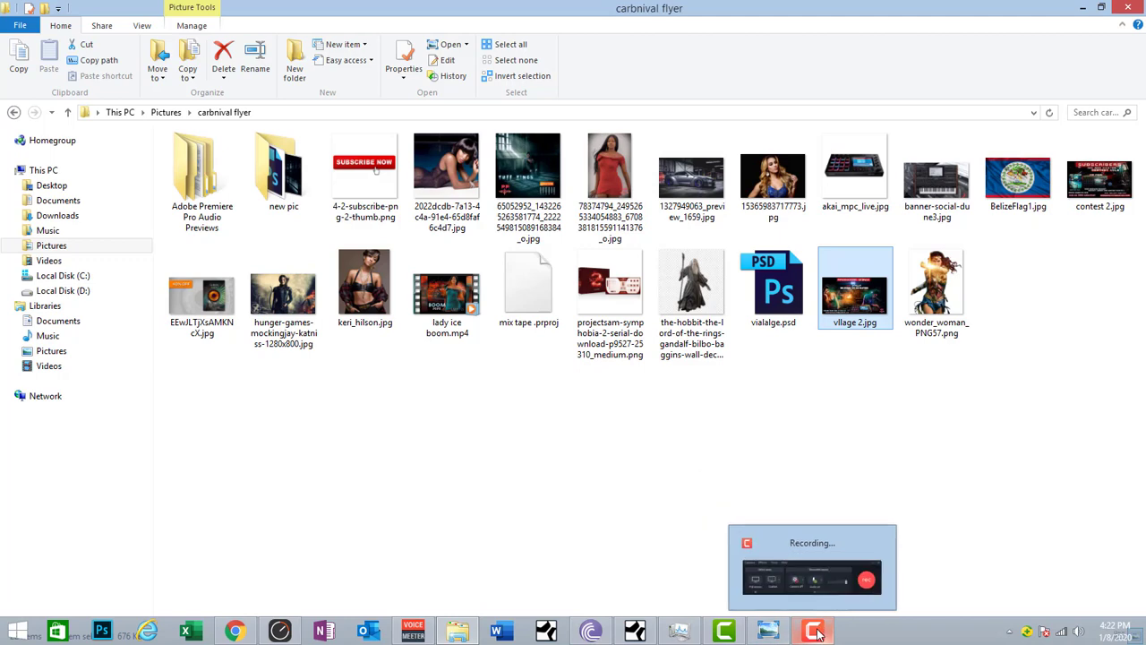
{"action": "left_click", "coordinate": [814, 631]}
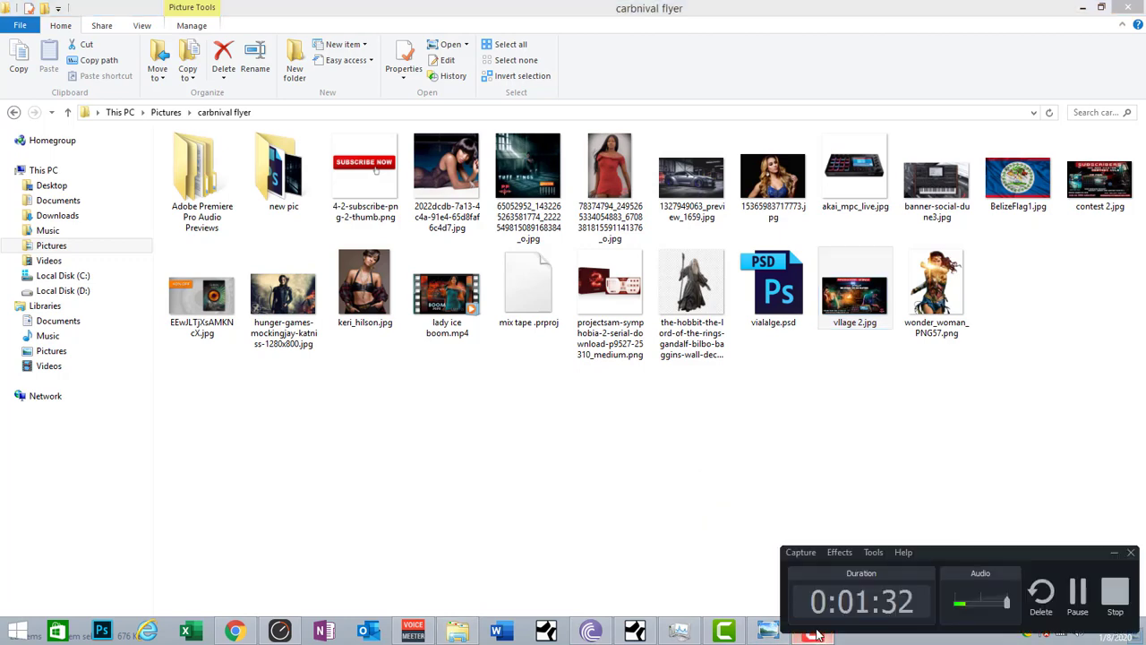
{"action": "left_click", "coordinate": [633, 632]}
{"action": "left_click_drag", "start_coordinate": [967, 552], "coordinate": [785, 489]}
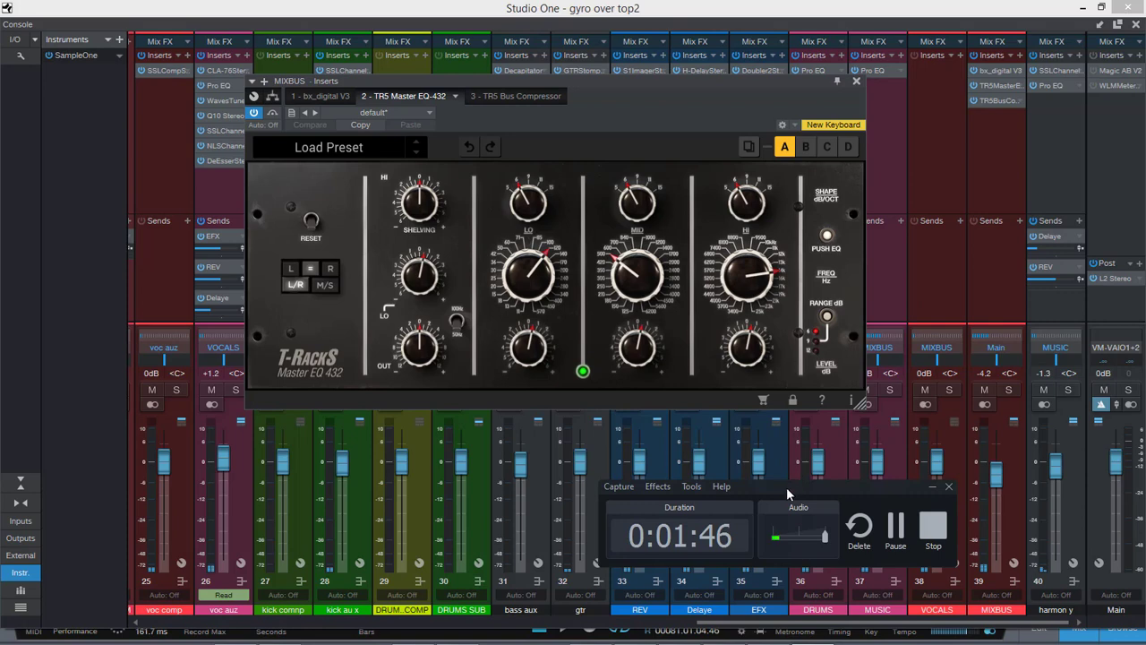
{"action": "left_click_drag", "start_coordinate": [786, 487], "coordinate": [656, 468]}
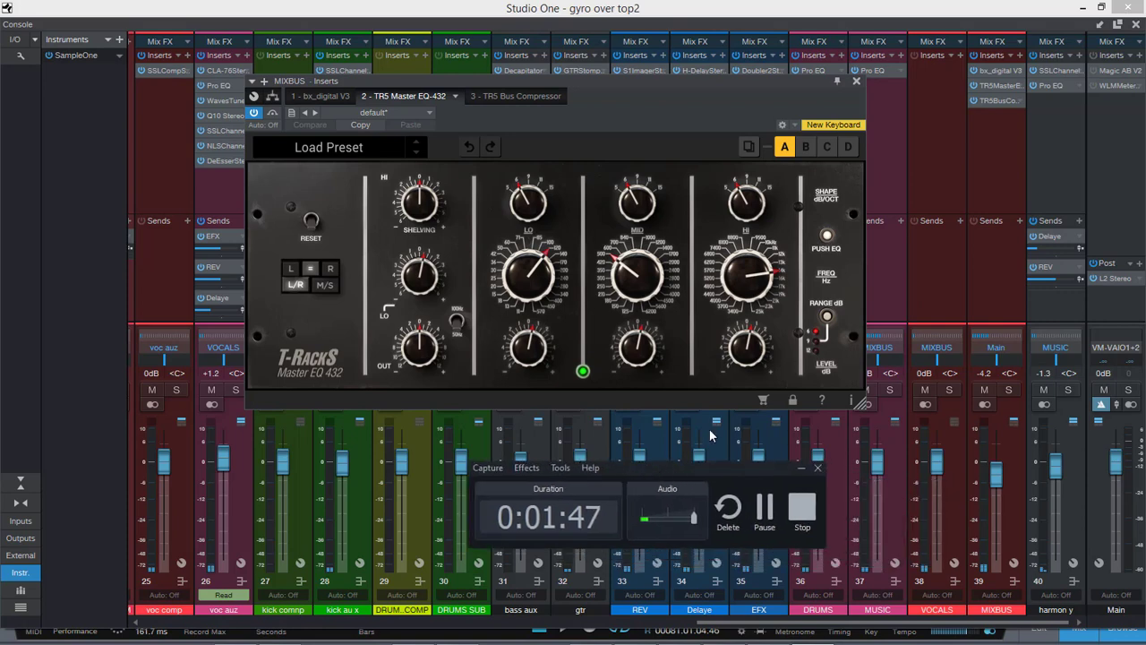
- Remove the TR5 Master EQ-432 insert from the MIXBUS channel and return to the arrangement
{"action": "left_click", "coordinate": [855, 81]}
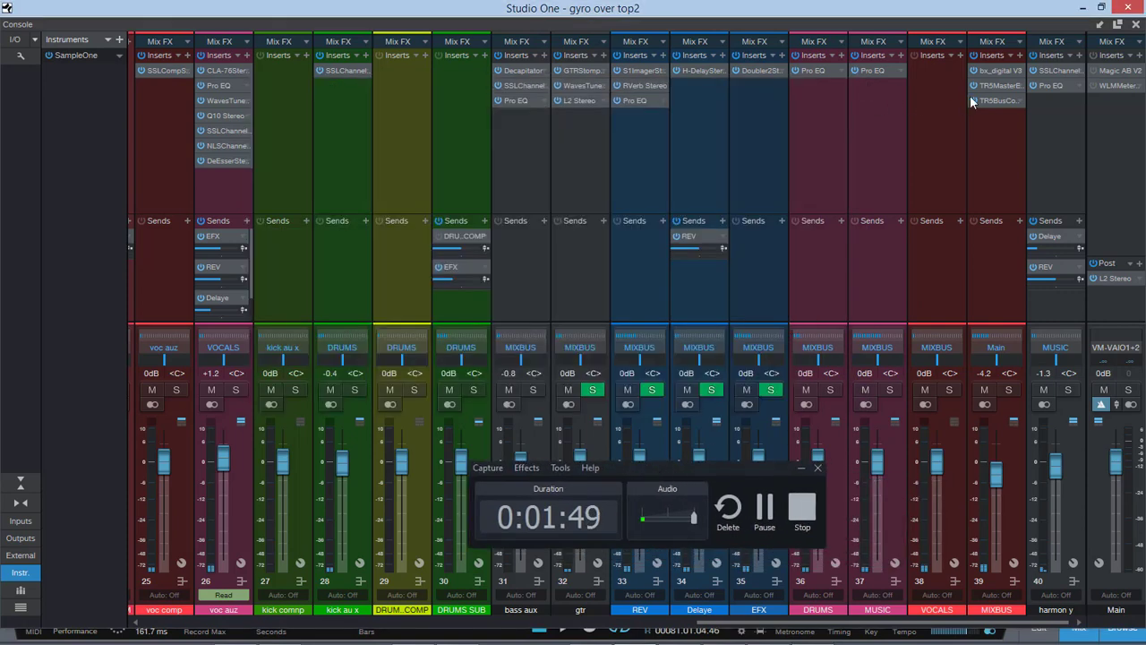
{"action": "right_click", "coordinate": [1019, 88]}
{"action": "left_click", "coordinate": [1047, 236]}
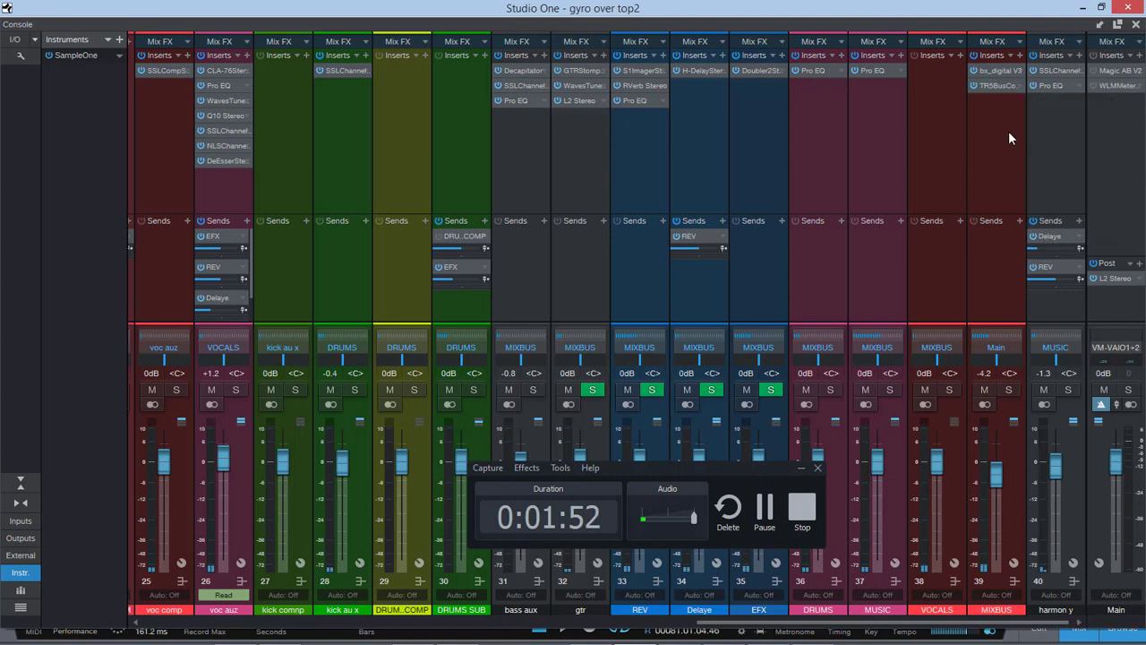
{"action": "left_click", "coordinate": [1135, 24]}
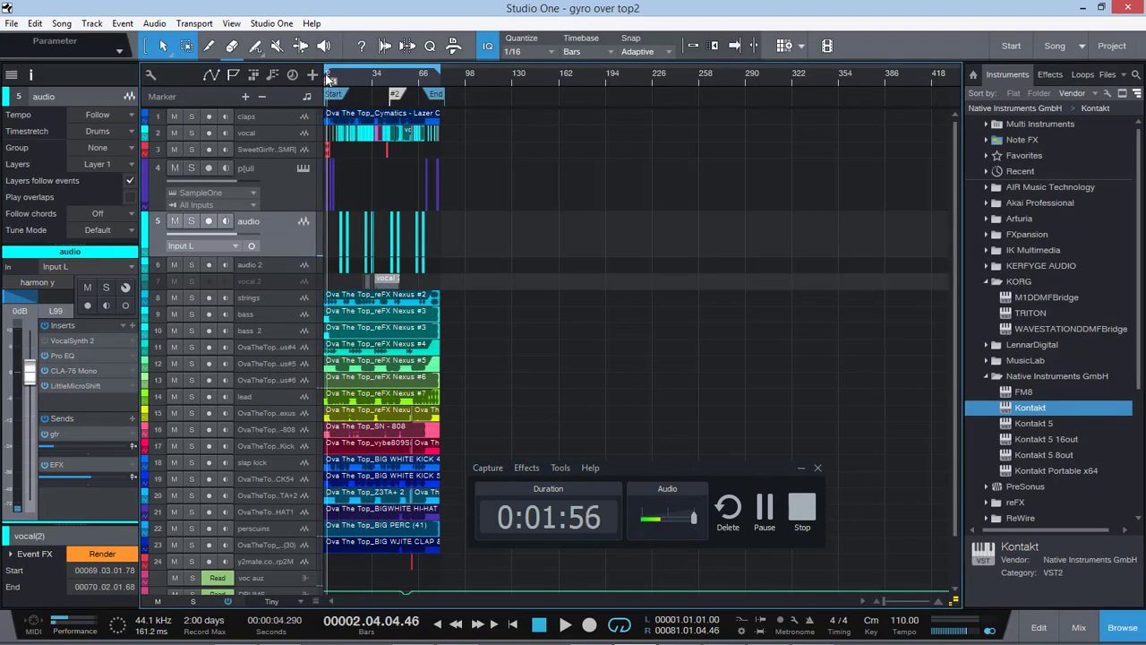
- Play the song, inspect the Pro EQ on the bass 2 track, and stop playback with the bass track selected
{"action": "key", "text": "space"}
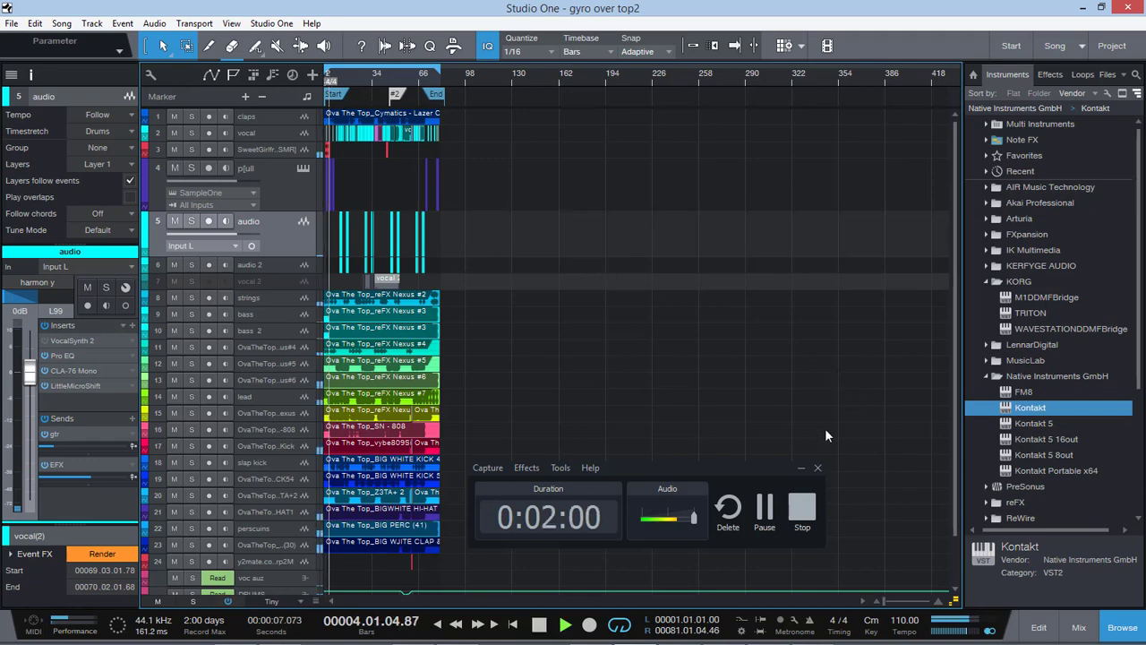
{"action": "left_click_drag", "start_coordinate": [730, 470], "coordinate": [800, 499]}
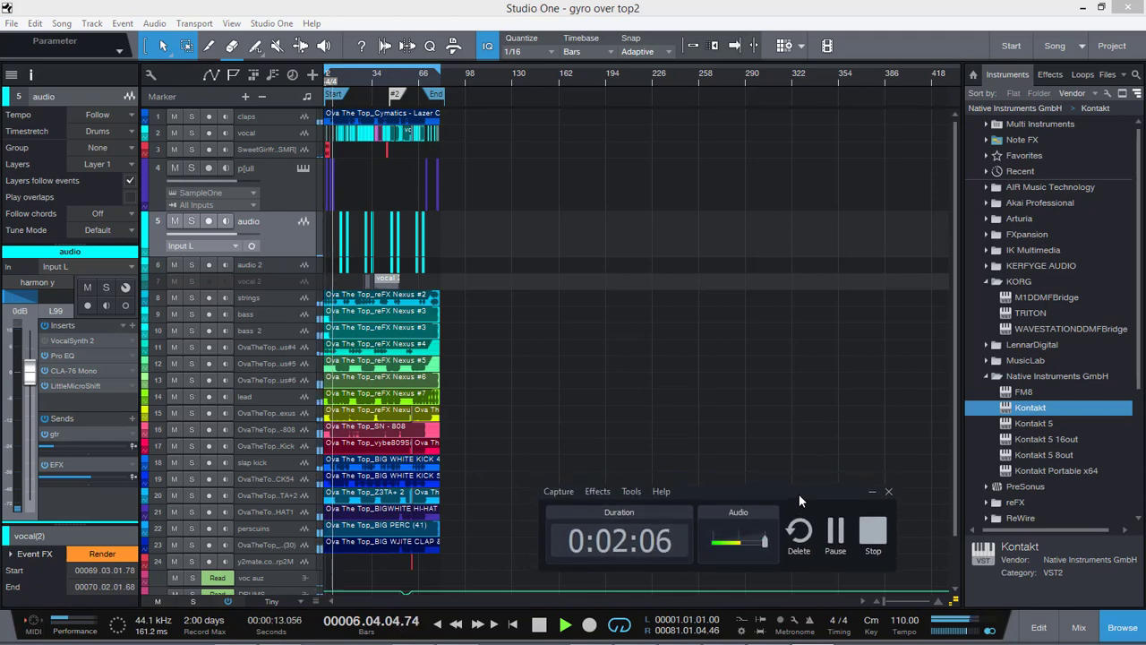
{"action": "left_click", "coordinate": [272, 330]}
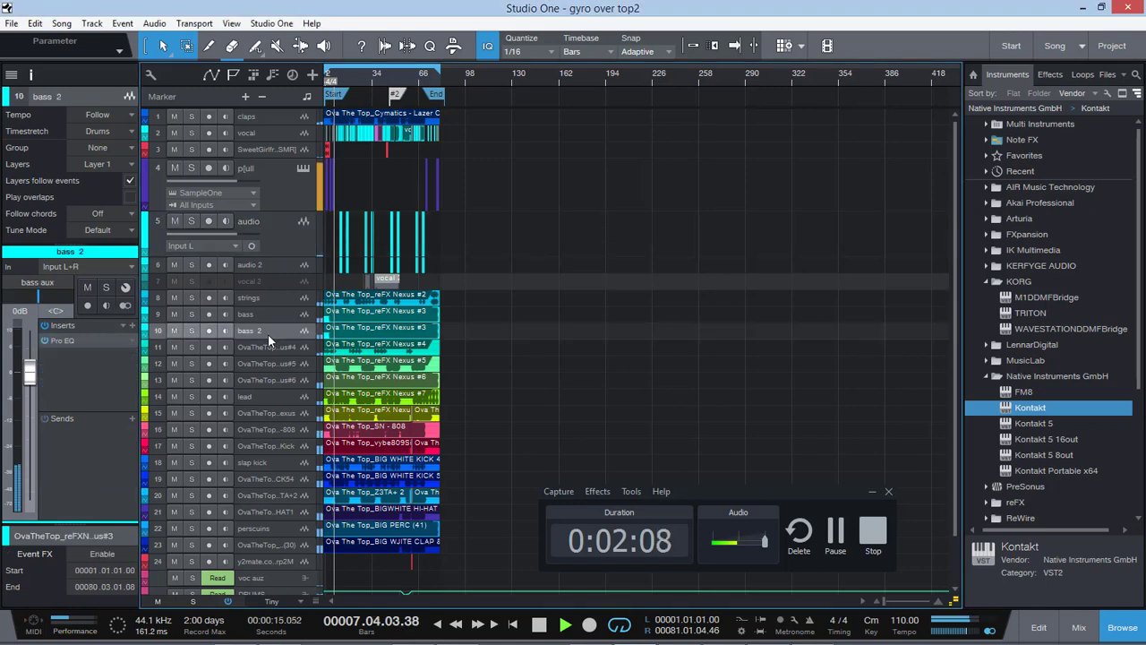
{"action": "left_click_drag", "start_coordinate": [740, 487], "coordinate": [734, 453]}
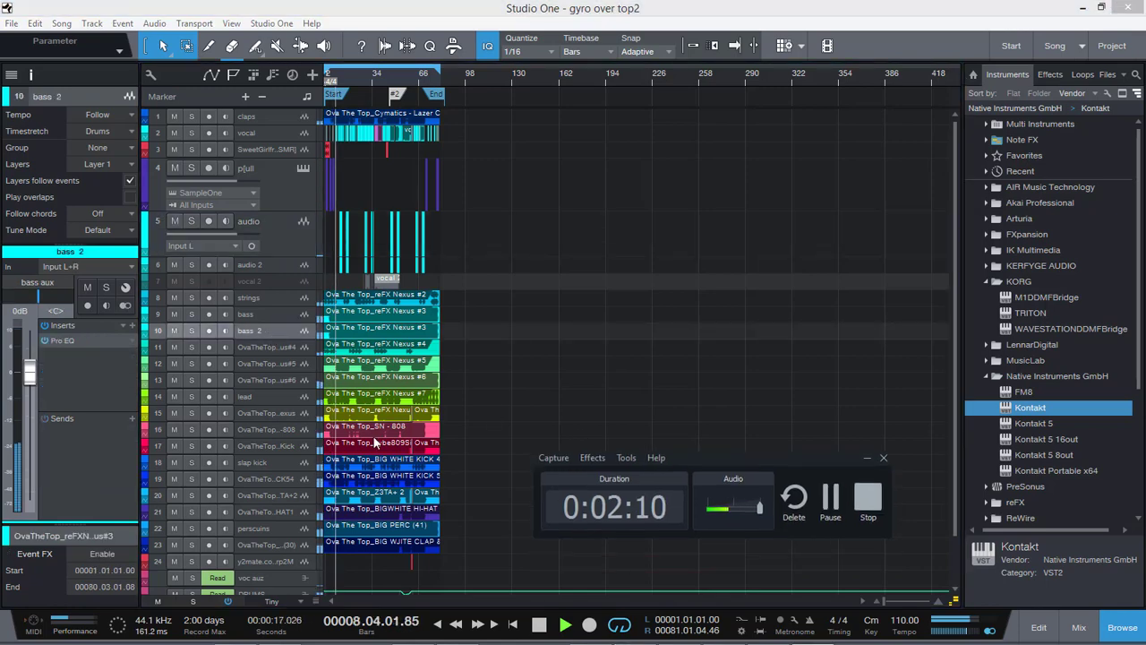
{"action": "left_click", "coordinate": [63, 340]}
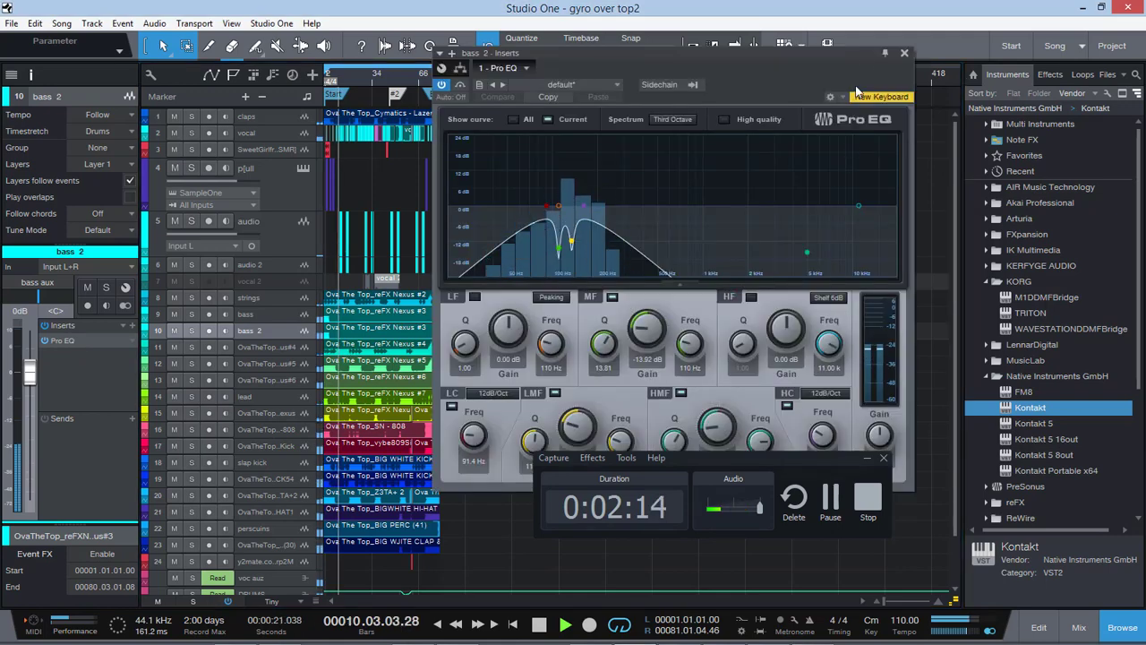
{"action": "left_click", "coordinate": [904, 53]}
{"action": "left_click", "coordinate": [268, 313]}
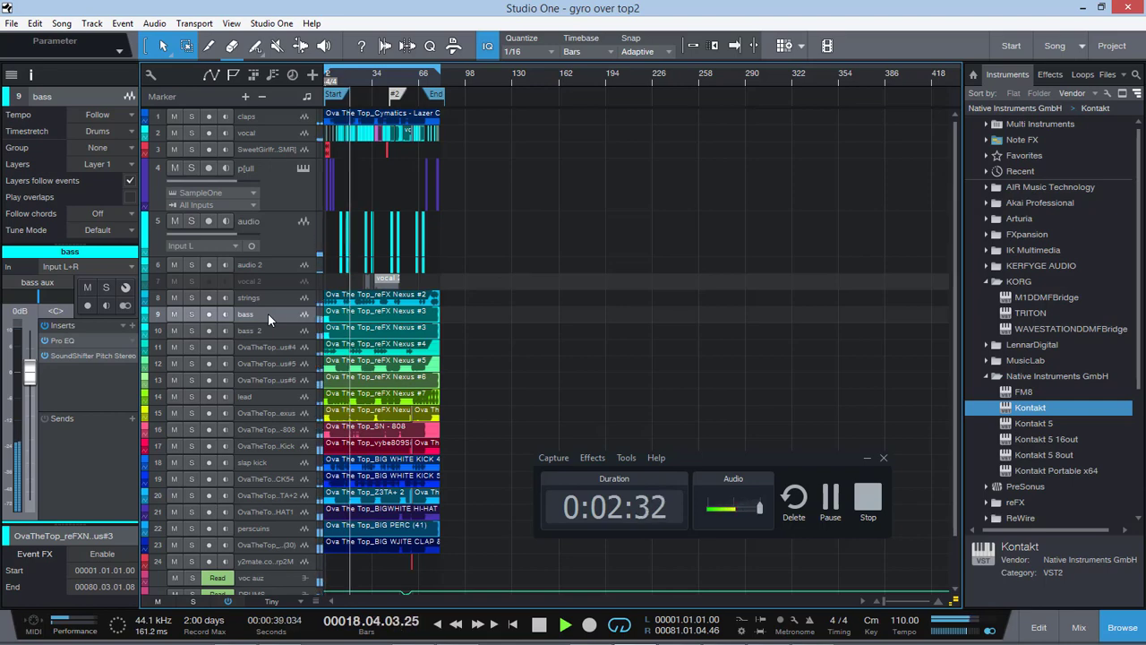
{"action": "key", "text": "space"}
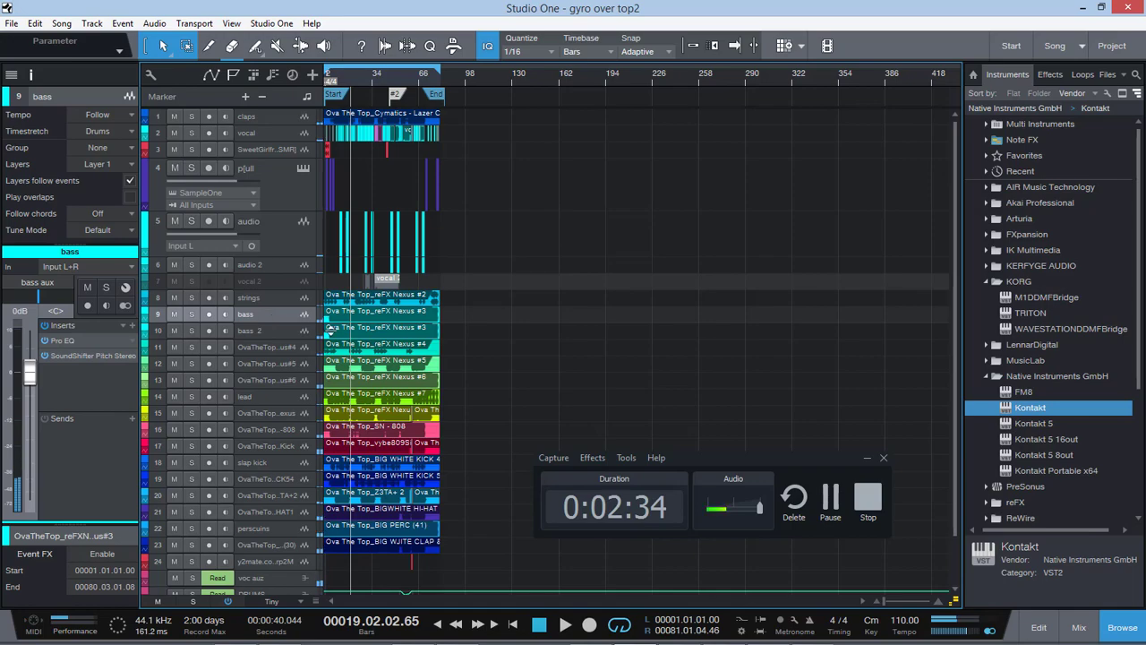
- Look through the console's channels from the buses back to the first tracks, and return to the arrangement
{"action": "left_click", "coordinate": [1078, 629]}
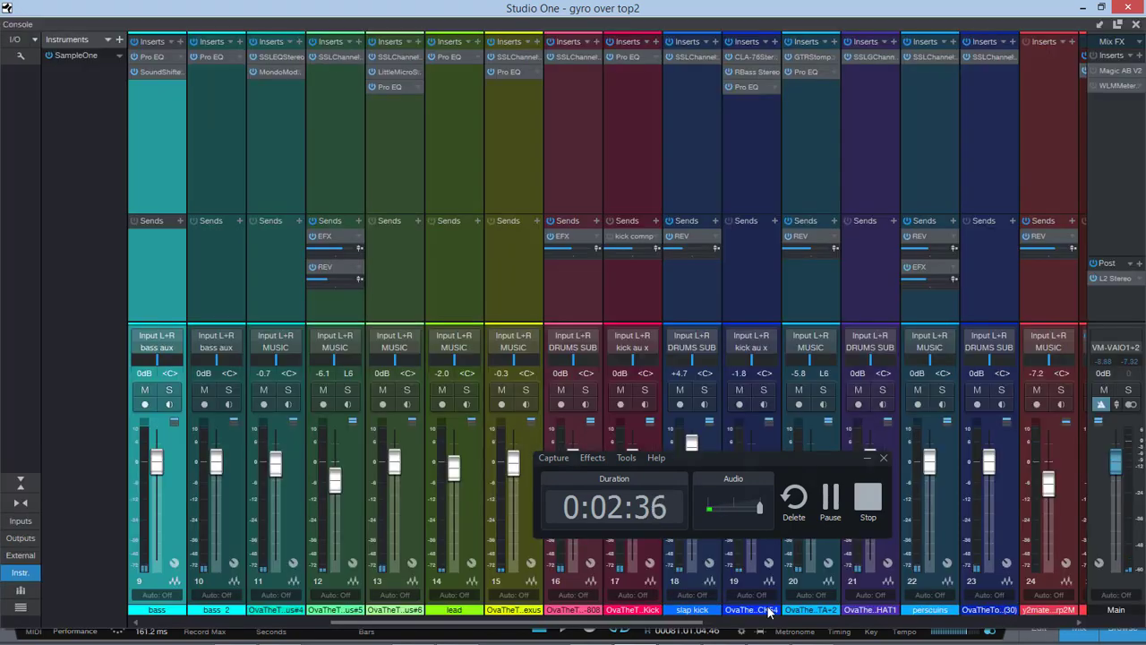
{"action": "left_click_drag", "start_coordinate": [727, 624], "coordinate": [958, 624]}
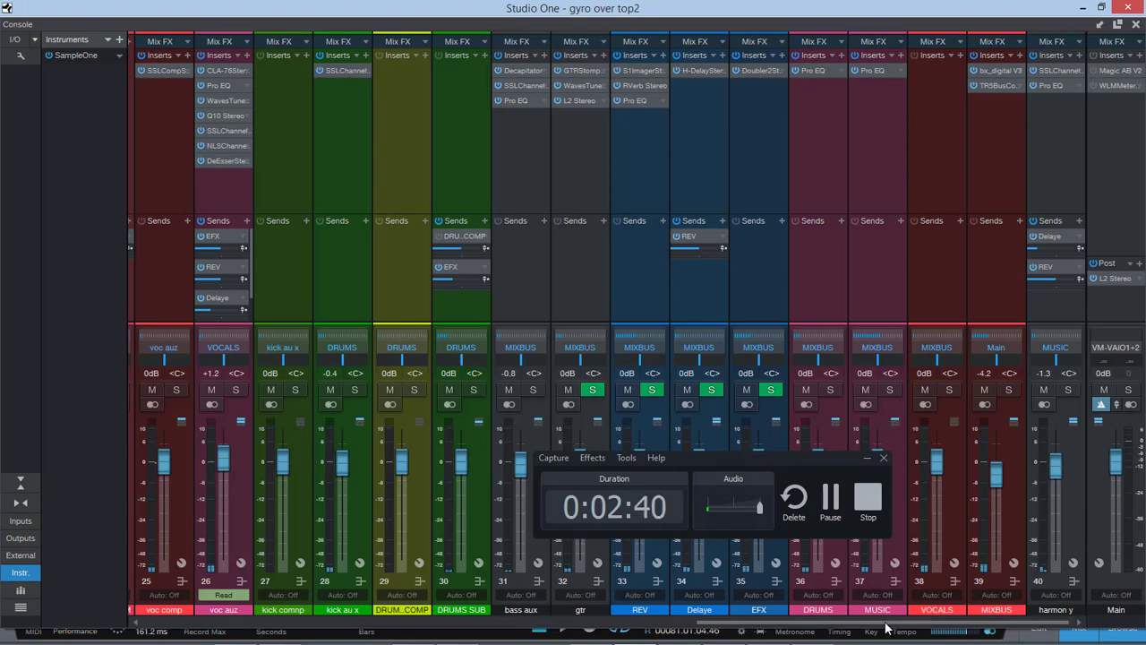
{"action": "left_click_drag", "start_coordinate": [887, 624], "coordinate": [1031, 623]}
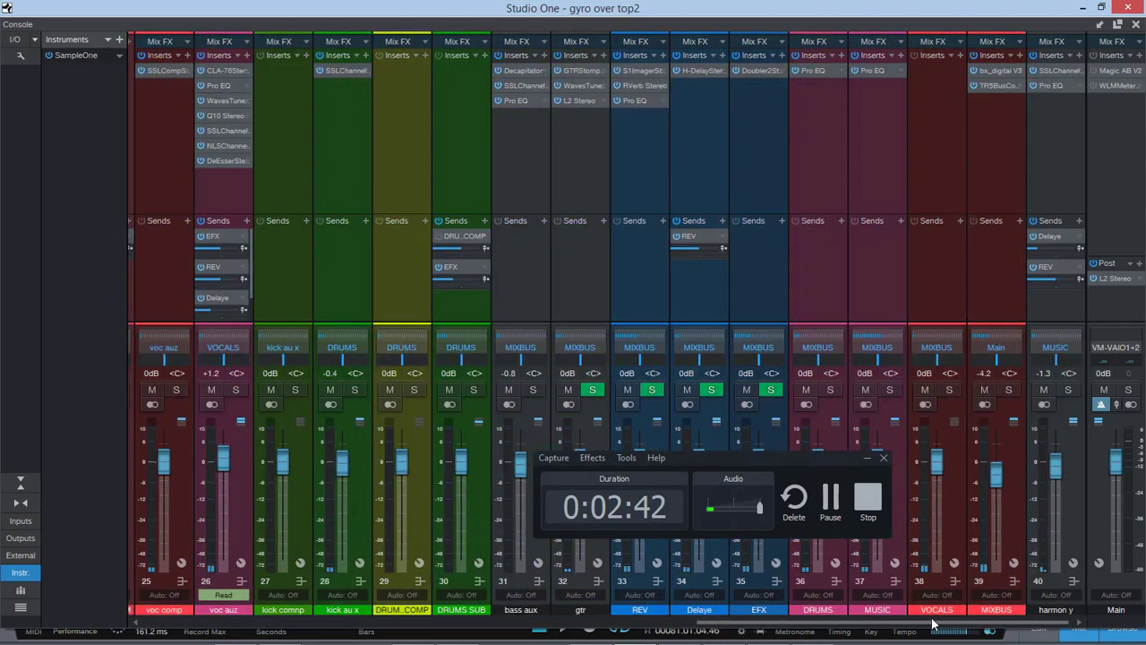
{"action": "left_click_drag", "start_coordinate": [933, 624], "coordinate": [296, 620]}
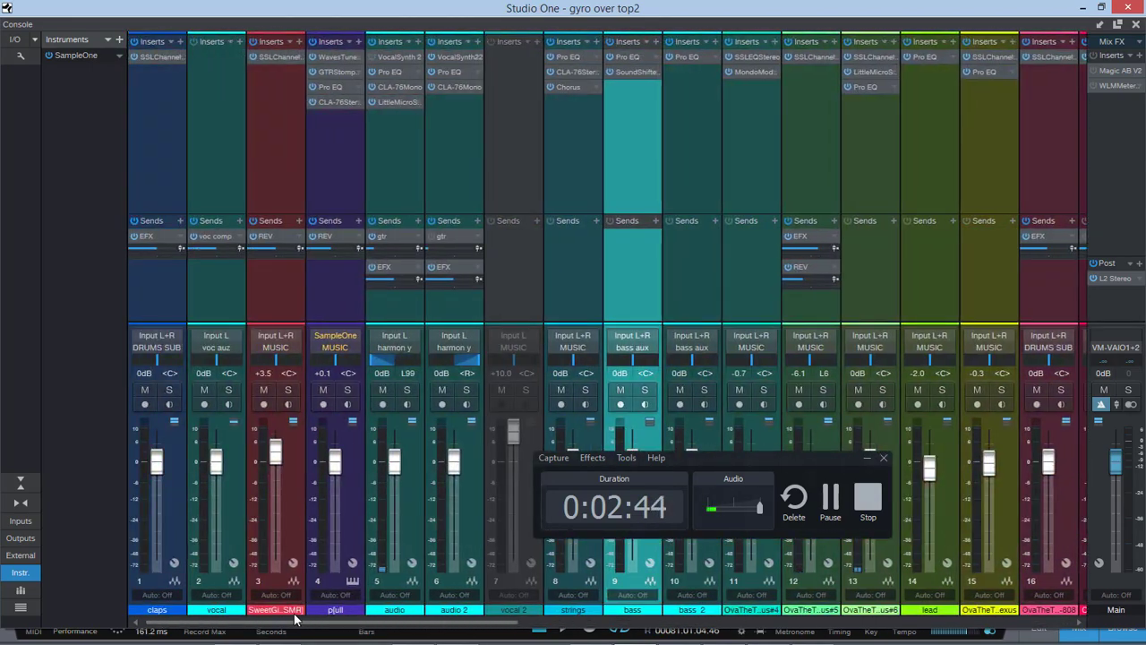
{"action": "key", "text": "F3"}
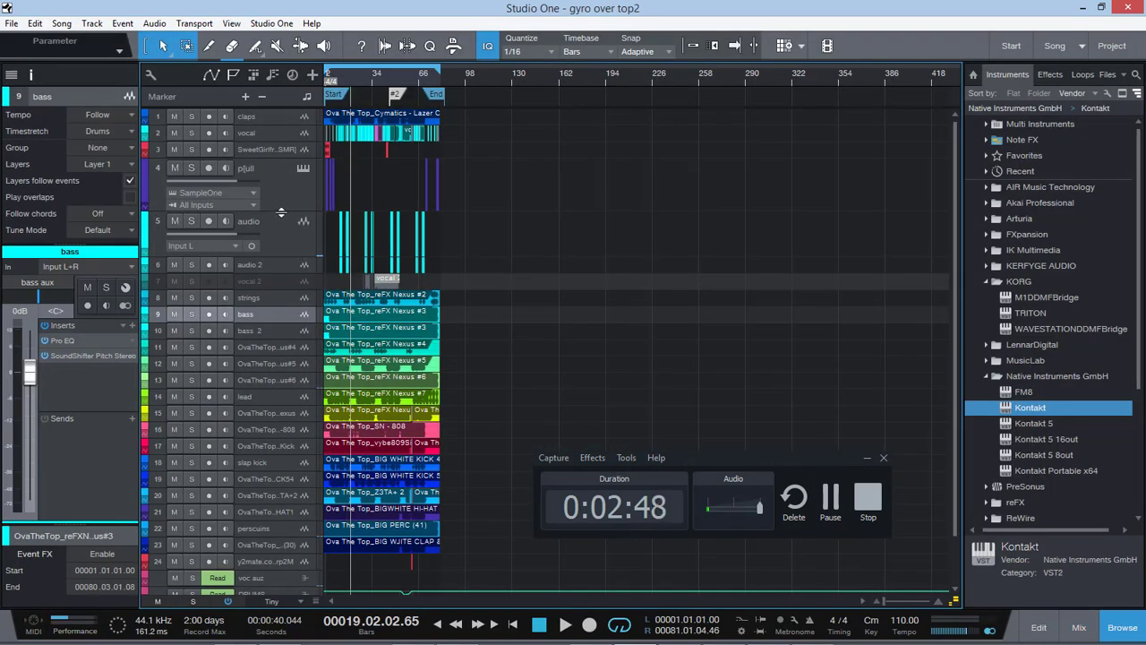
- Reduce the heights of the p[ull and audio tracks and enlarge the vocal track in the arrangement
{"action": "left_click_drag", "start_coordinate": [280, 212], "coordinate": [280, 197]}
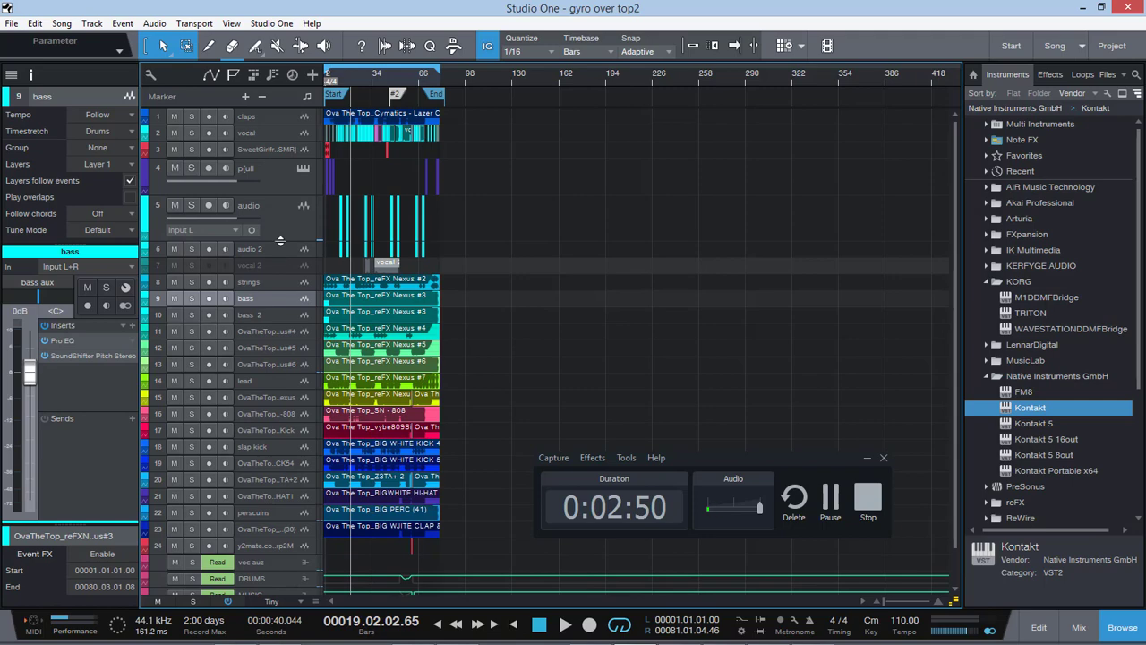
{"action": "left_click_drag", "start_coordinate": [280, 242], "coordinate": [280, 228]}
{"action": "left_click", "coordinate": [279, 117]}
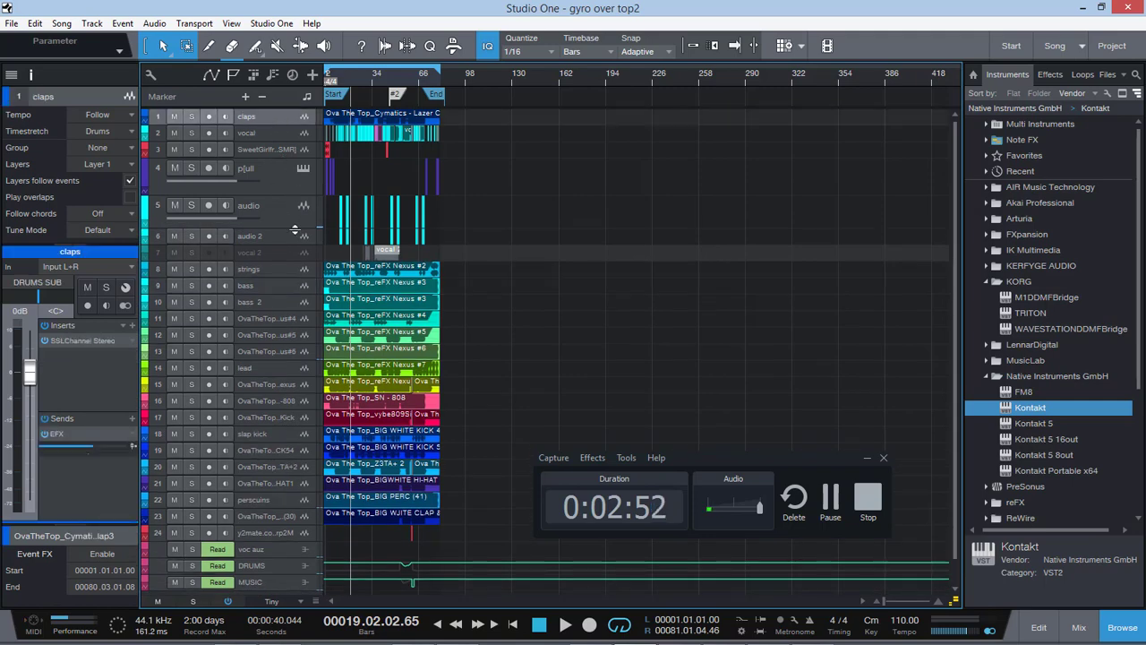
{"action": "left_click", "coordinate": [282, 134]}
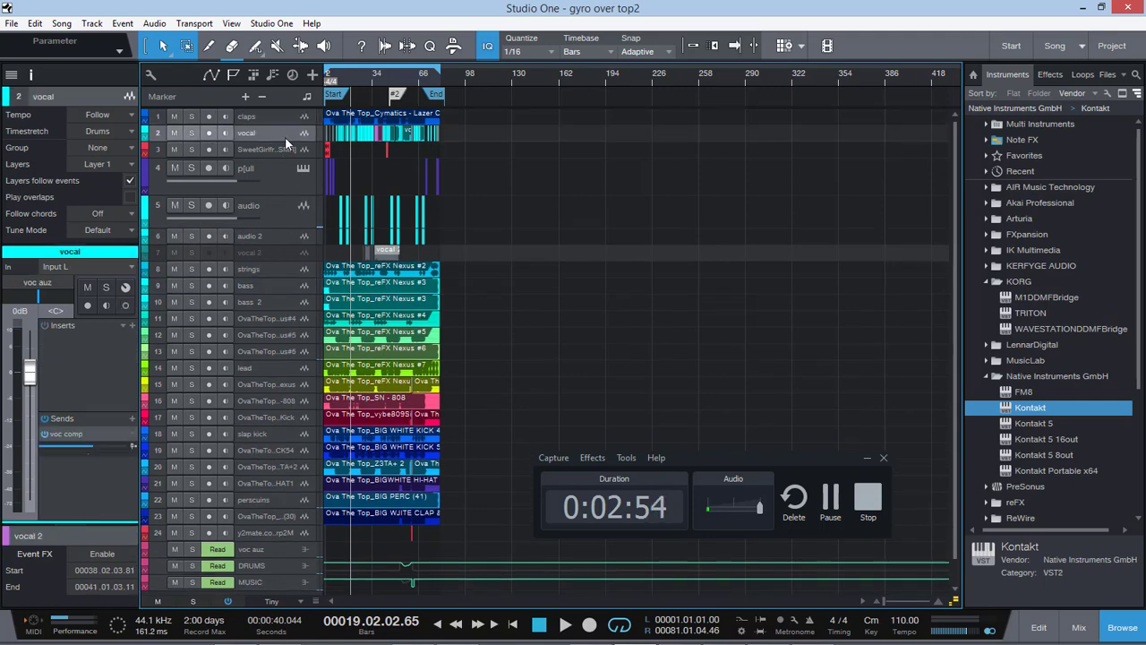
{"action": "left_click_drag", "start_coordinate": [285, 140], "coordinate": [283, 236]}
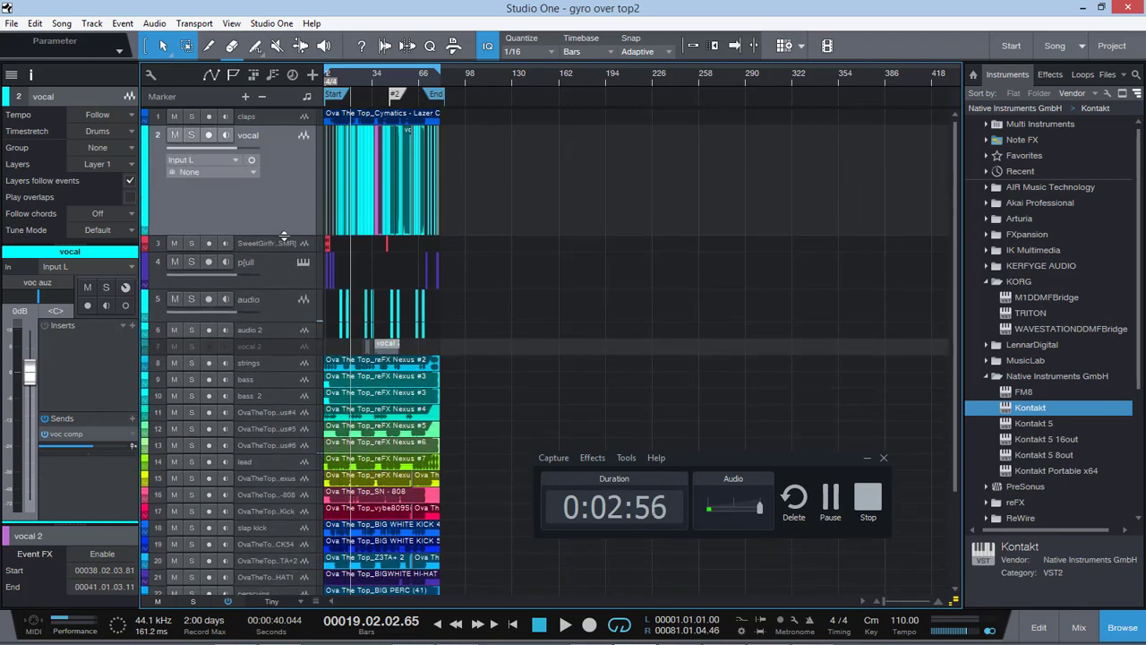
- Solo the vocal track, play a short passage of it, stop playback, and clear the solo
{"action": "left_click_drag", "start_coordinate": [894, 606], "coordinate": [896, 609]}
{"action": "left_click", "coordinate": [188, 135]}
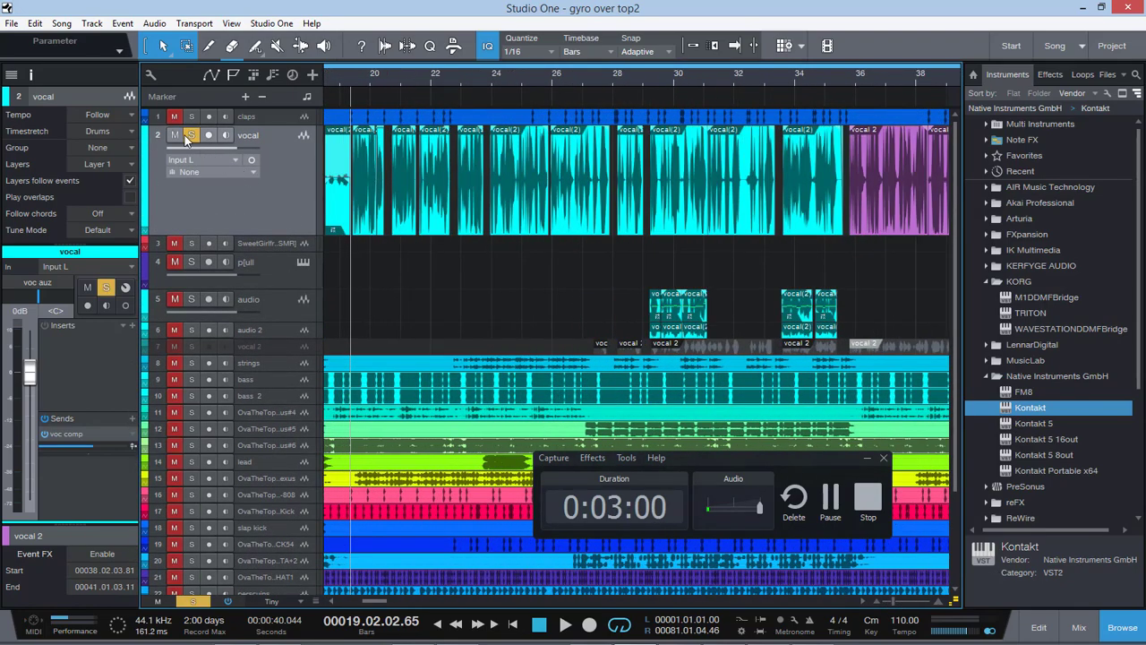
{"action": "key", "text": "space"}
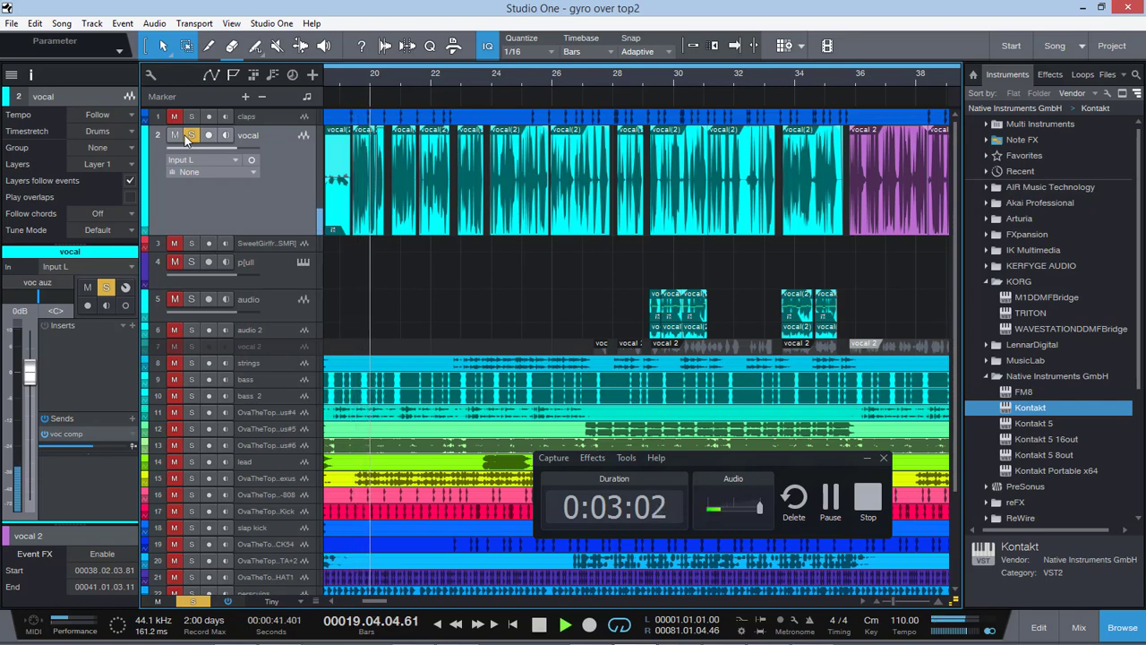
{"action": "key", "text": "space"}
{"action": "left_click", "coordinate": [193, 136]}
- Look through the lower tracks, view the inserts of bass 2 and bass, and show the whole song's length in the arrangement
{"action": "scroll", "coordinate": [223, 284], "scroll_direction": "down", "scroll_amount": 2}
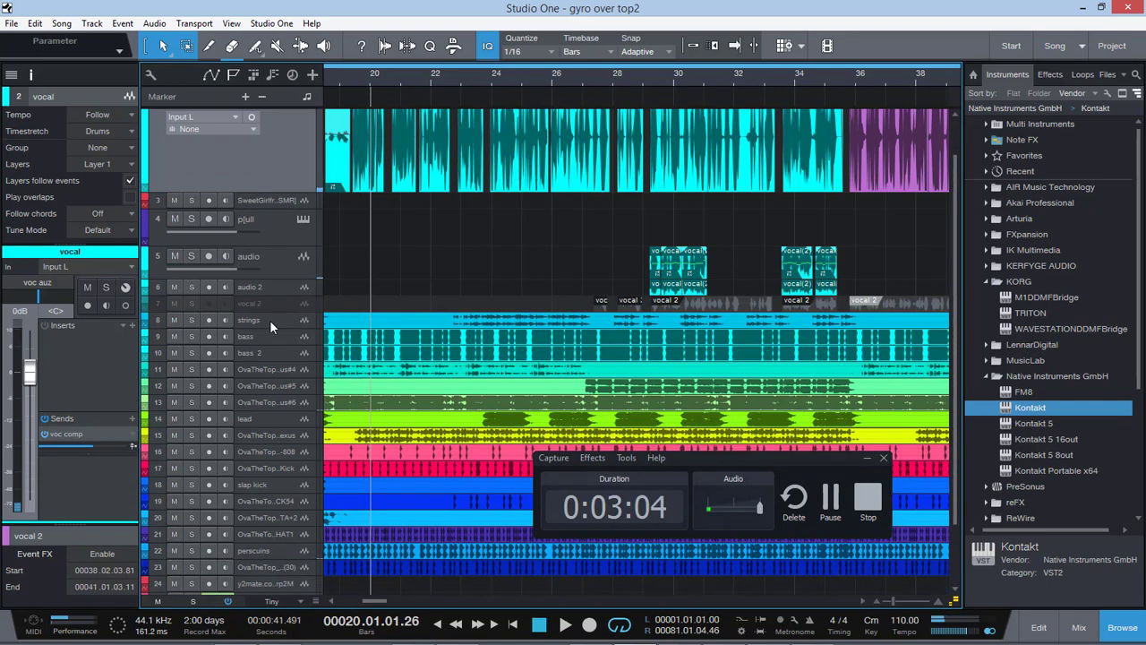
{"action": "scroll", "coordinate": [269, 344], "scroll_direction": "down", "scroll_amount": 1}
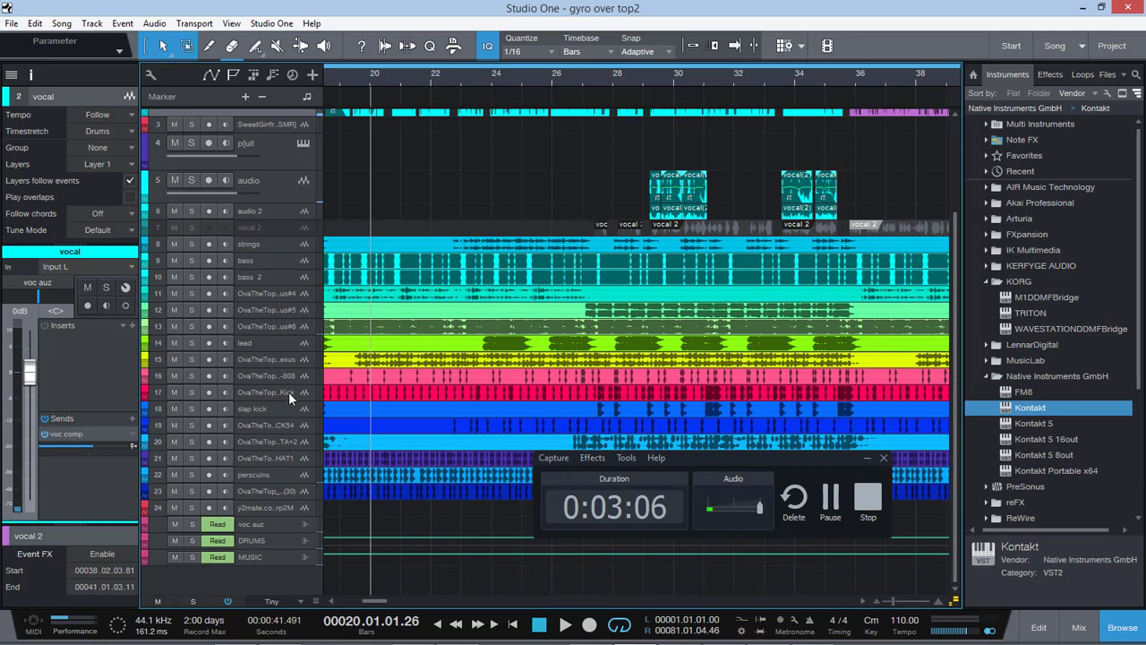
{"action": "left_click", "coordinate": [272, 283]}
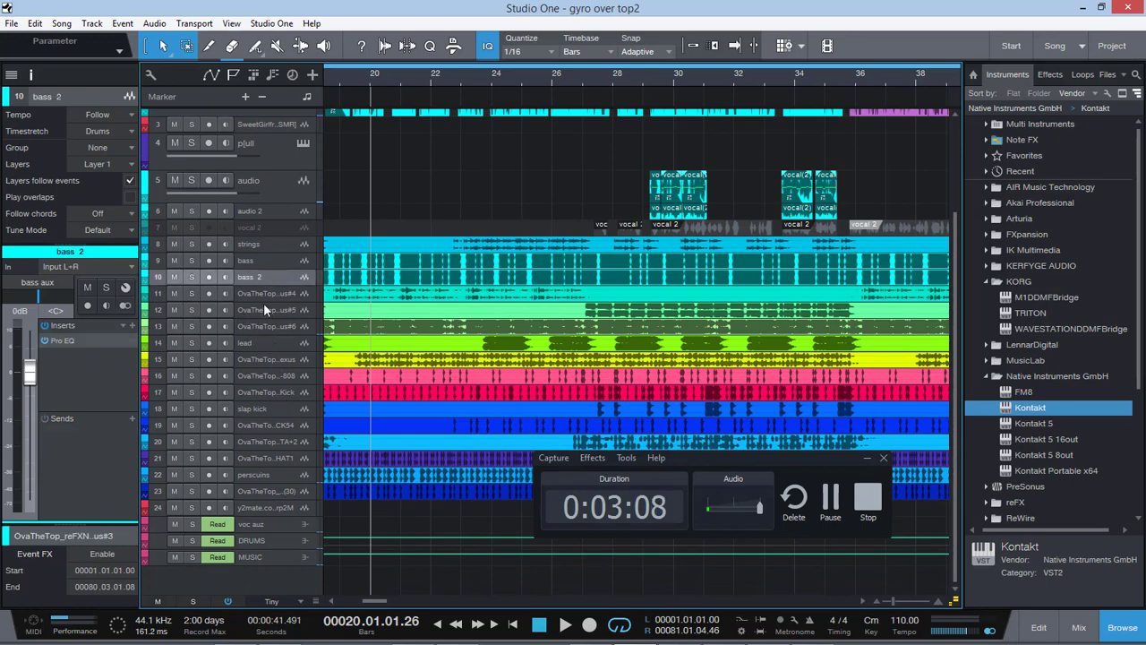
{"action": "left_click", "coordinate": [263, 261]}
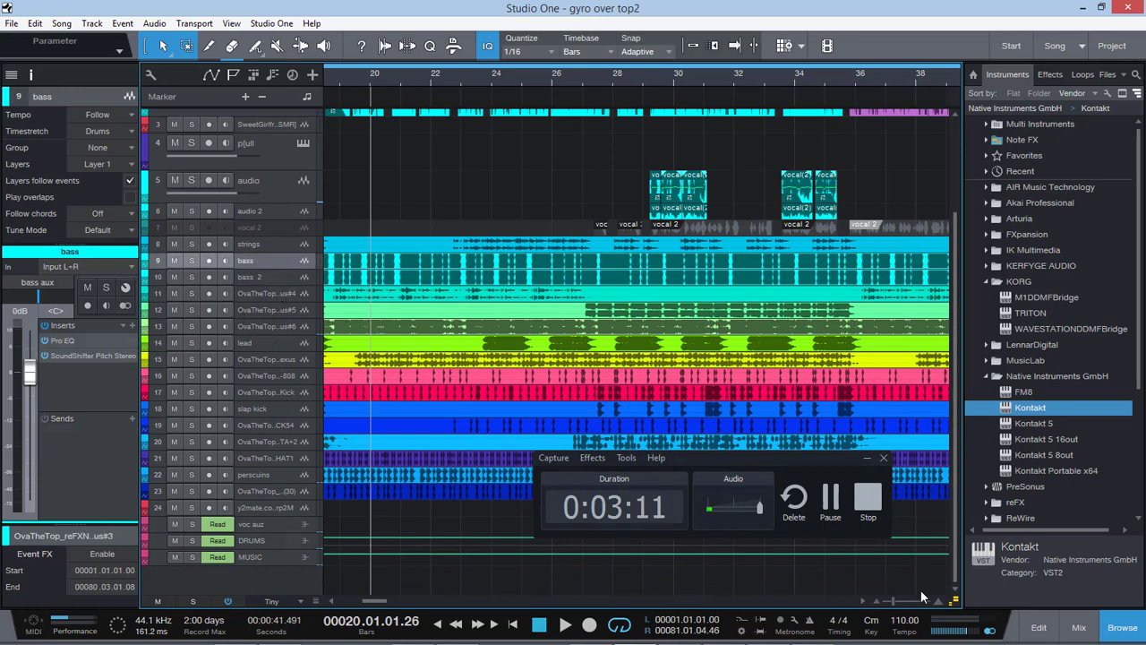
{"action": "left_click_drag", "start_coordinate": [893, 604], "coordinate": [885, 607]}
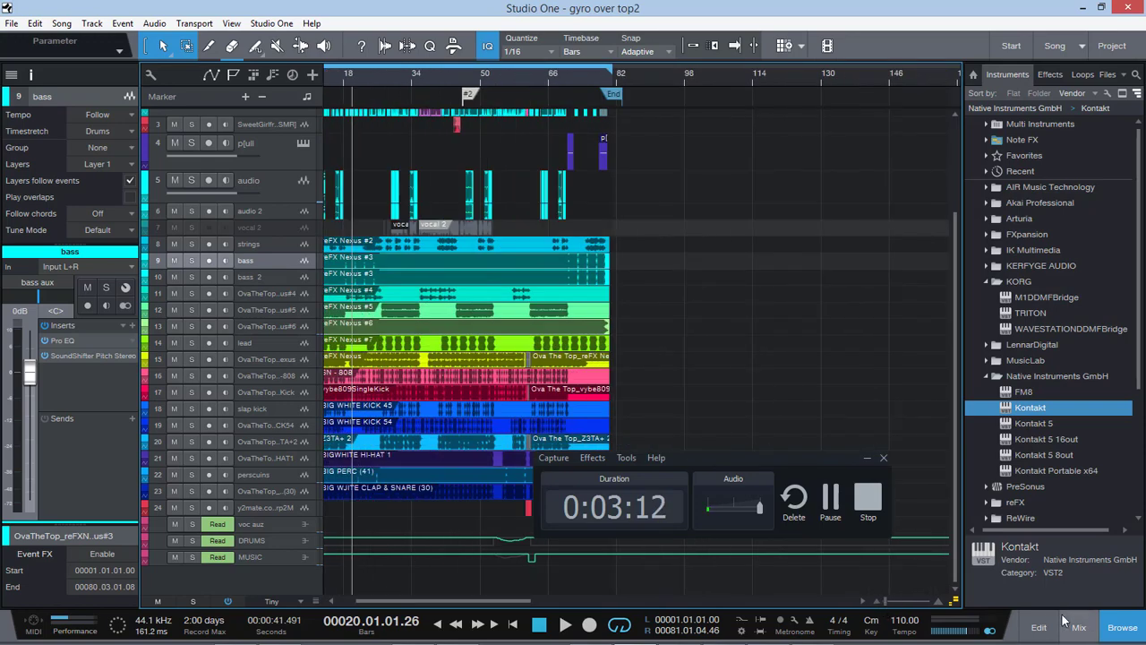
- Inspect the TR5 Bus Compressor settings on the MIXBUS channel in the console and close the plug-in
{"action": "left_click", "coordinate": [1073, 623]}
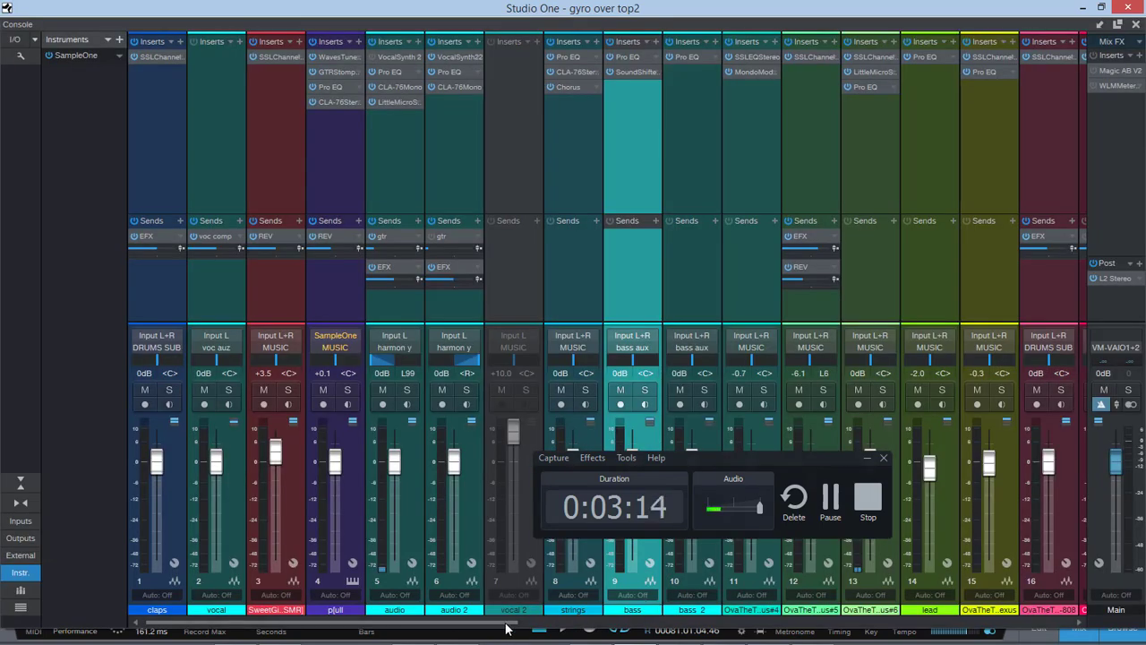
{"action": "left_click_drag", "start_coordinate": [506, 624], "coordinate": [1082, 612]}
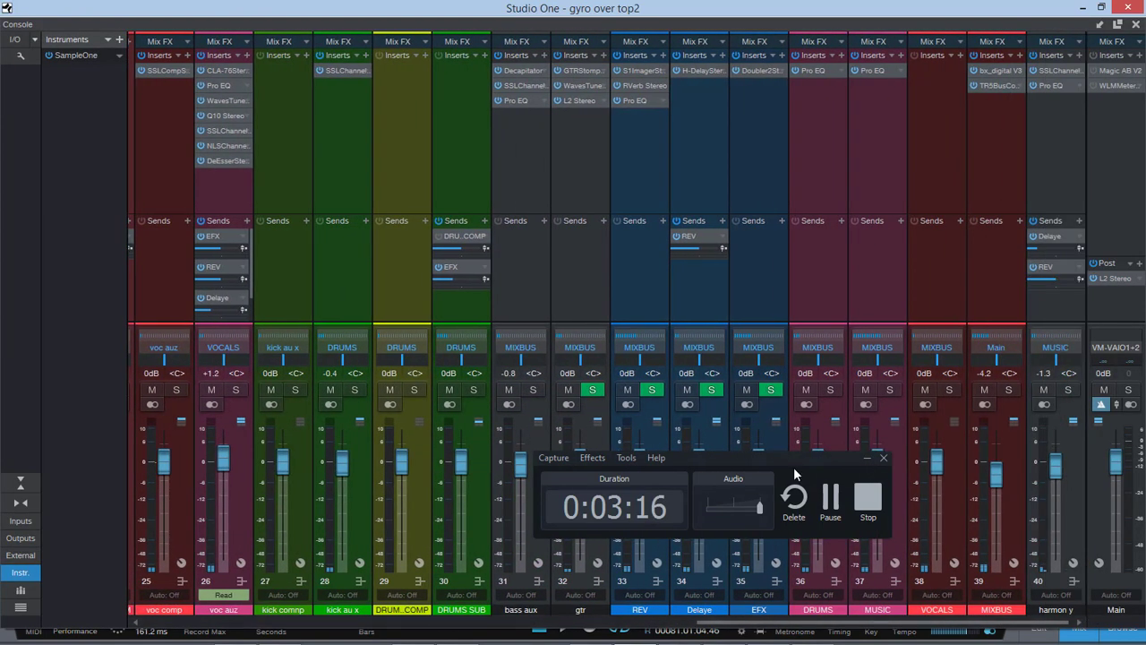
{"action": "left_click_drag", "start_coordinate": [788, 454], "coordinate": [611, 417]}
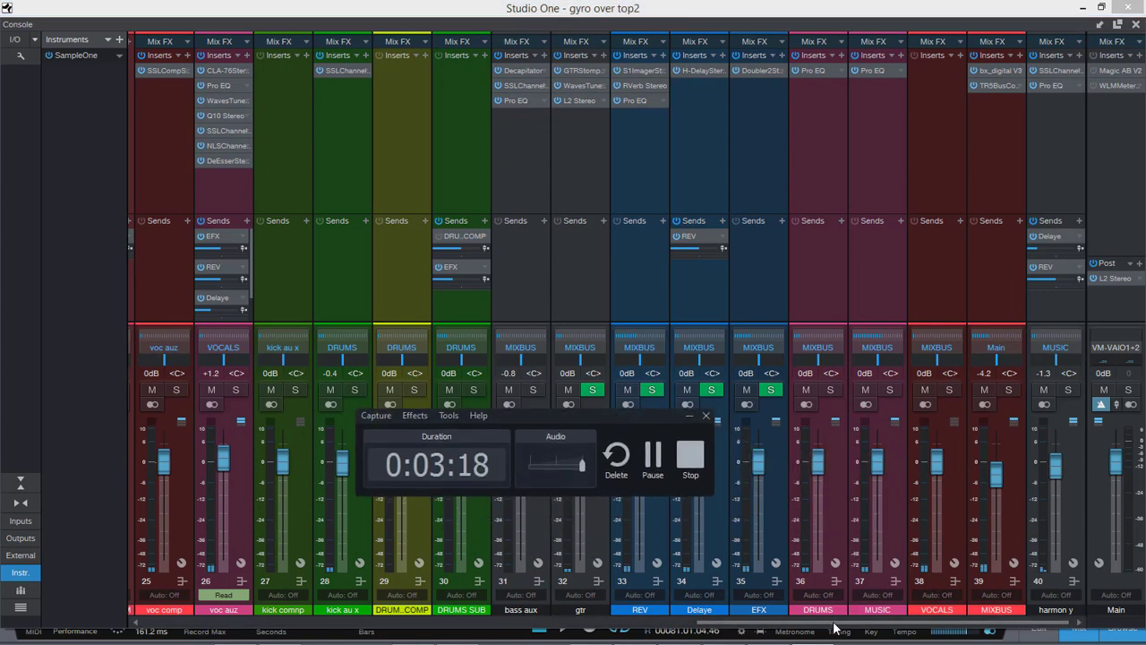
{"action": "left_click_drag", "start_coordinate": [836, 623], "coordinate": [918, 622]}
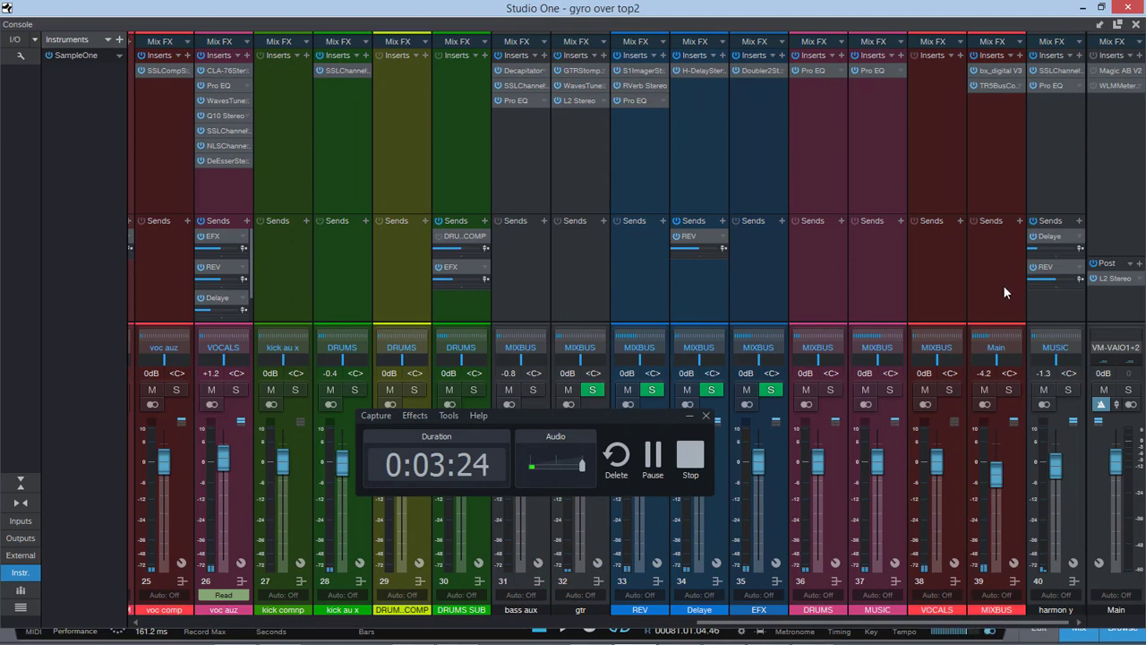
{"action": "left_click", "coordinate": [986, 87]}
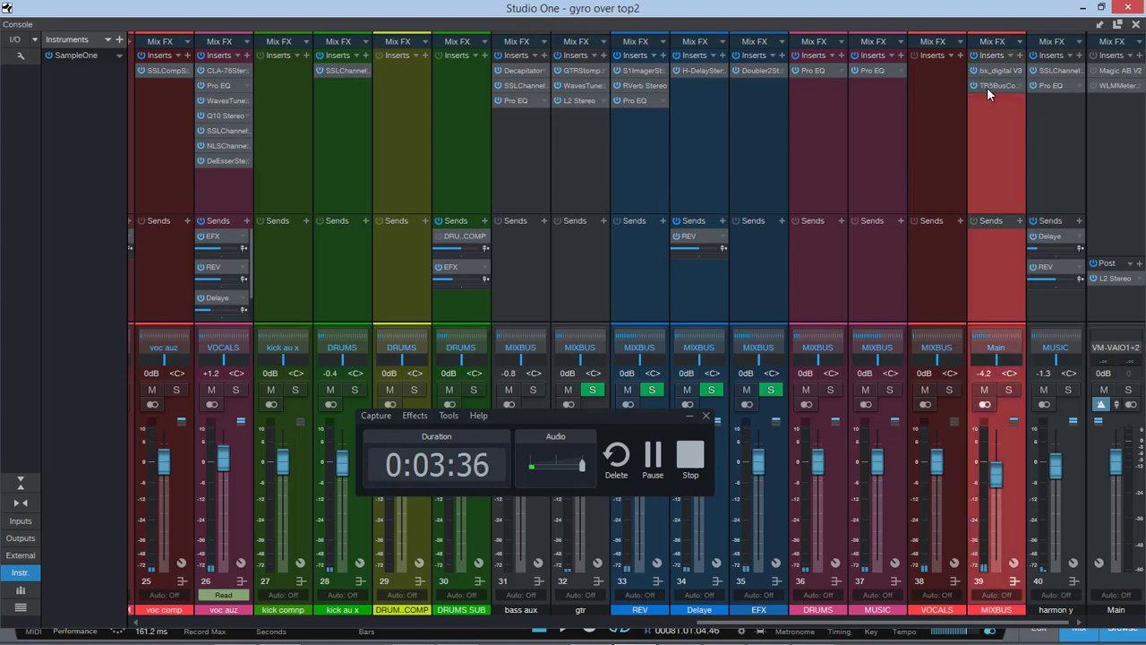
{"action": "left_click", "coordinate": [987, 87]}
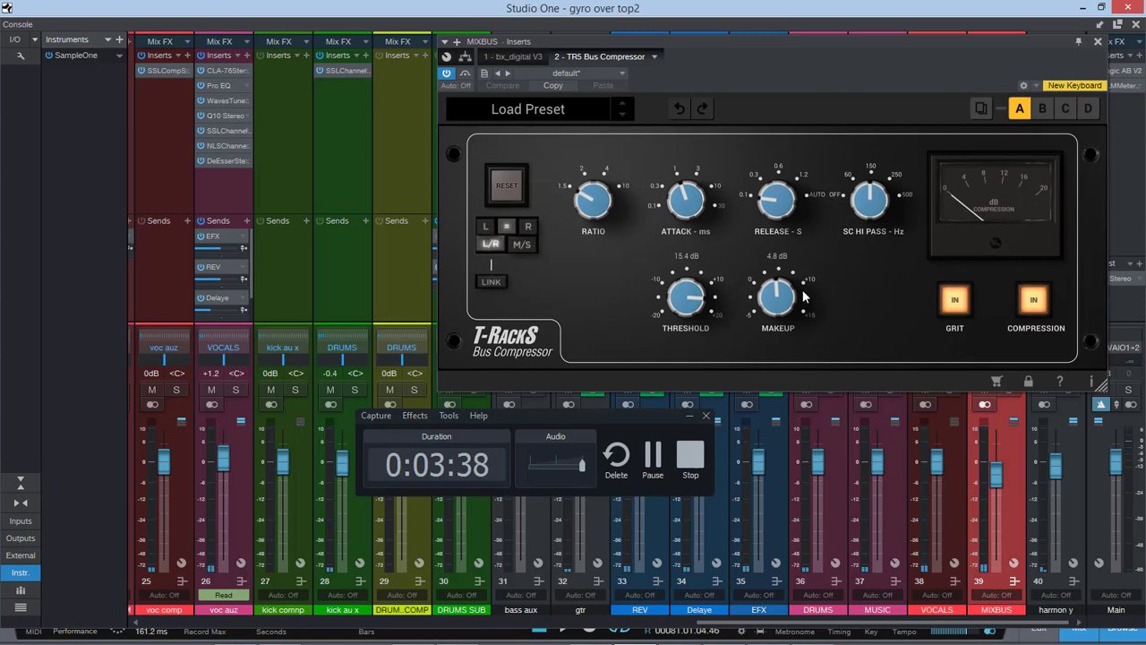
{"action": "left_click", "coordinate": [1097, 42]}
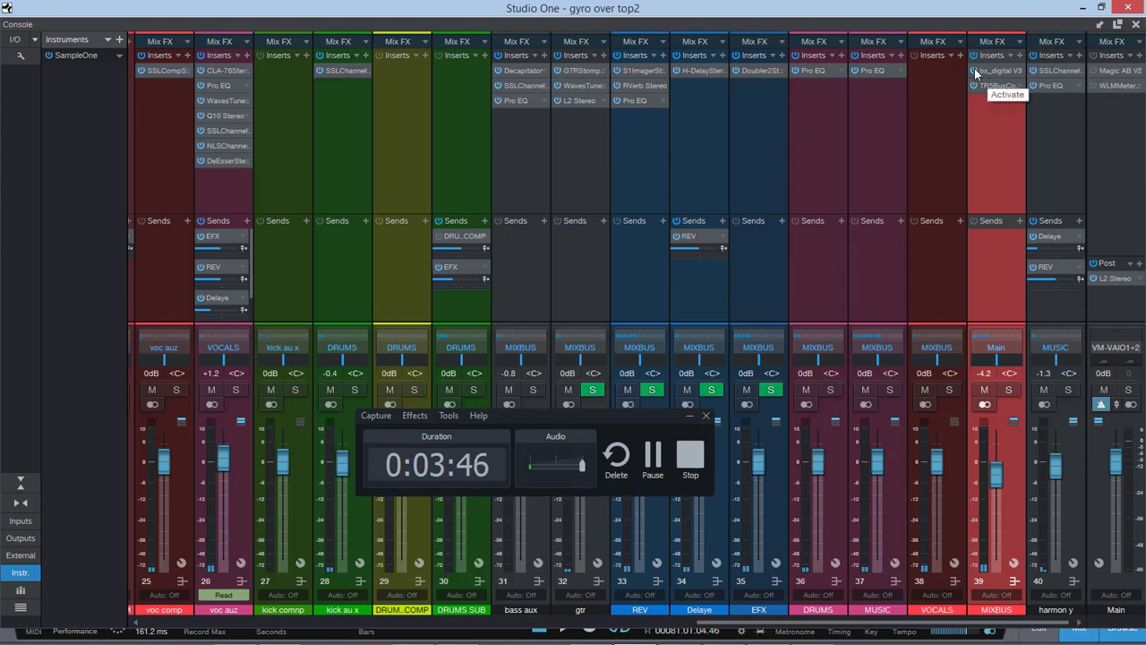
- Add H-EQ-Light Stereo from the EQ folder to the MIXBUS channel's inserts
{"action": "left_click", "coordinate": [1018, 57]}
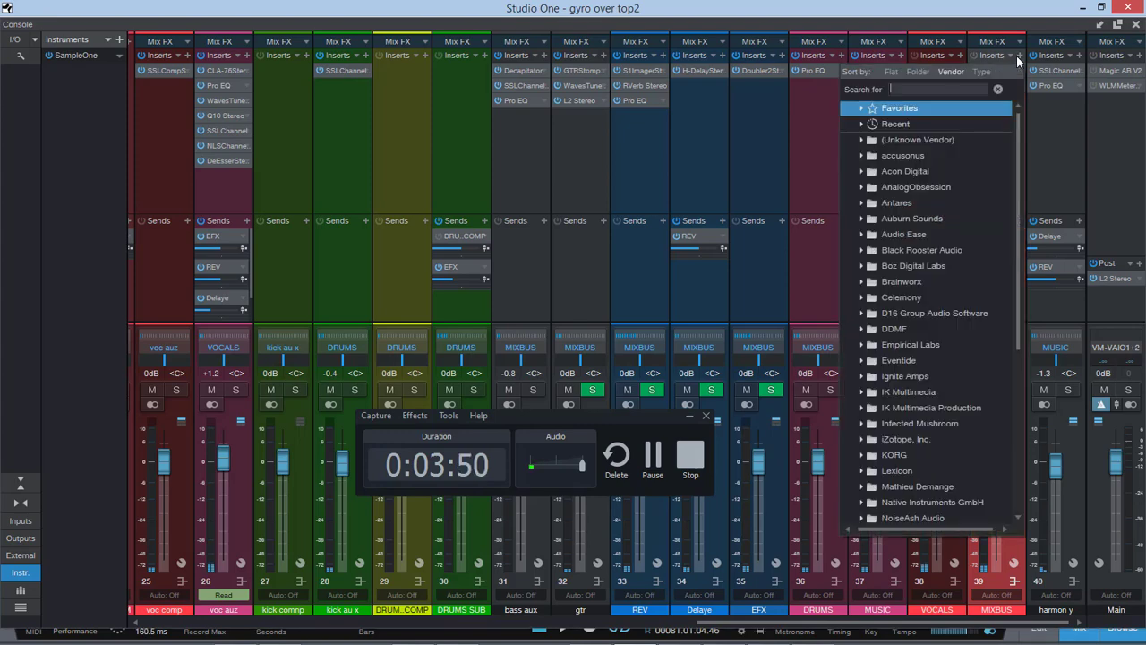
{"action": "scroll", "coordinate": [898, 134], "scroll_direction": "down", "scroll_amount": 2}
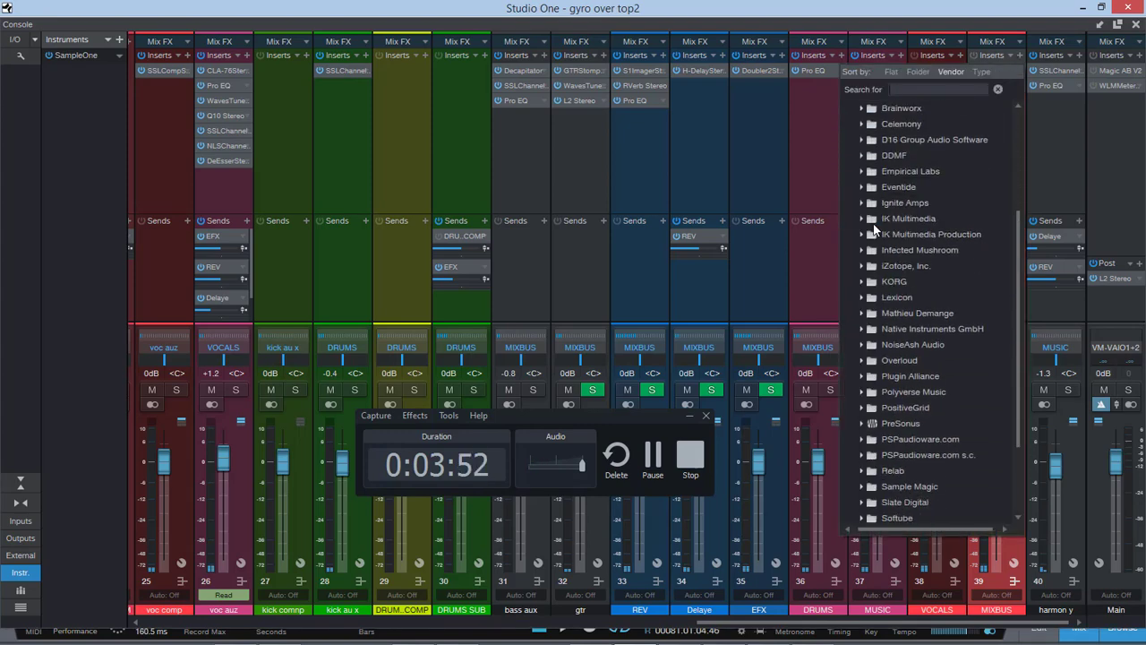
{"action": "left_click", "coordinate": [918, 71]}
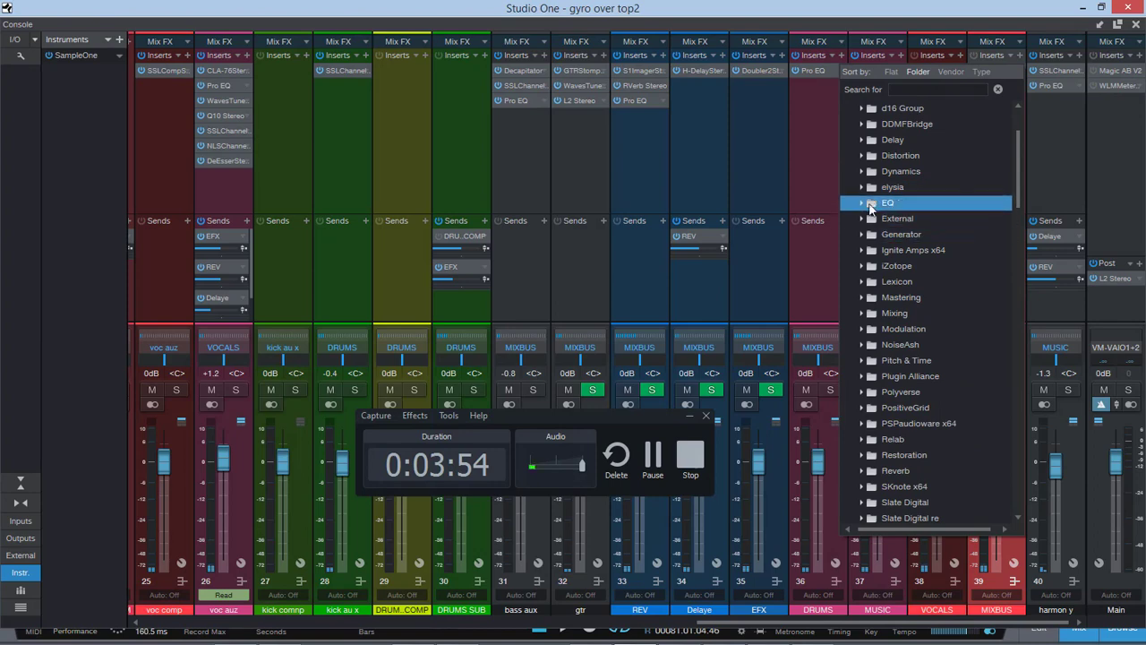
{"action": "left_click", "coordinate": [890, 204]}
{"action": "scroll", "coordinate": [910, 222], "scroll_direction": "down", "scroll_amount": 10}
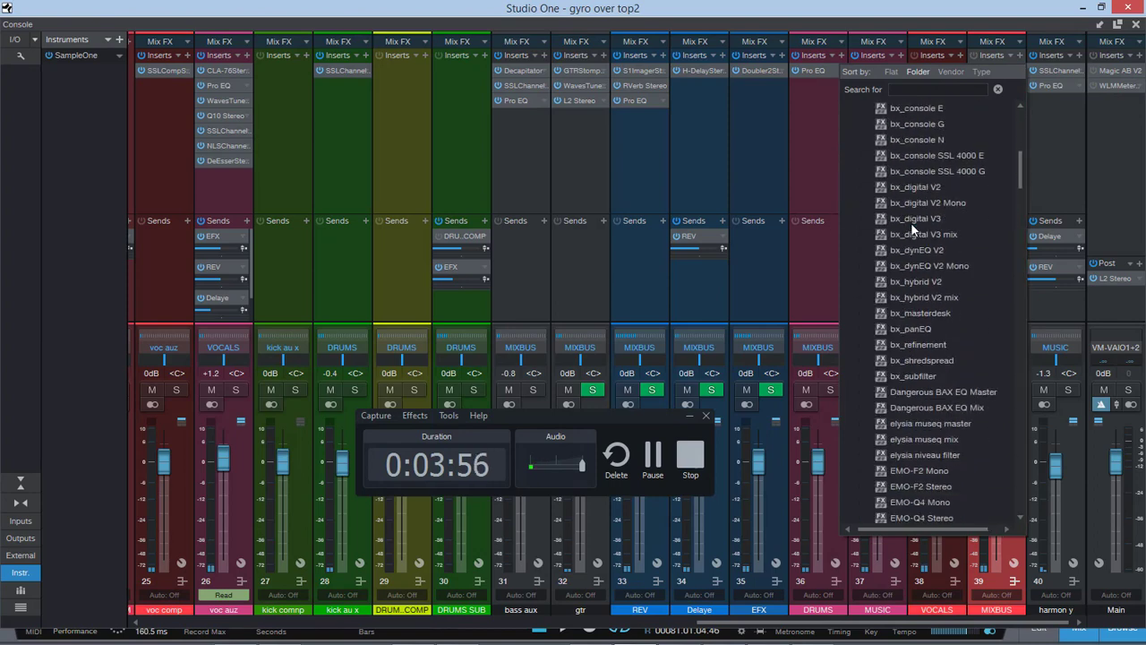
{"action": "scroll", "coordinate": [910, 222], "scroll_direction": "down", "scroll_amount": 3}
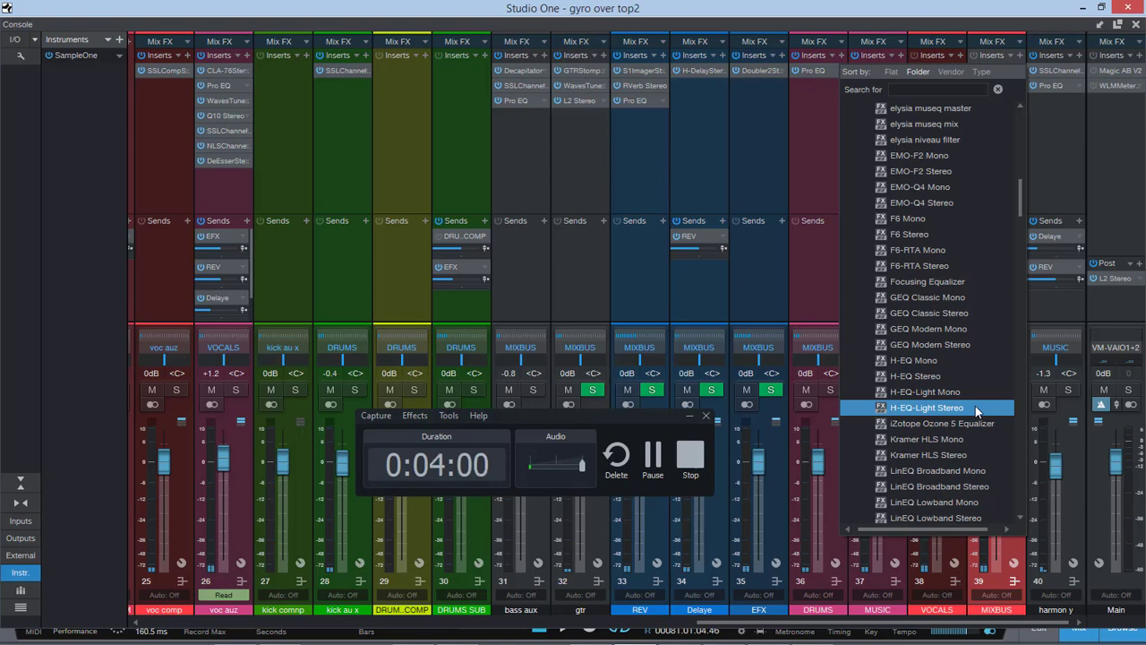
{"action": "left_click", "coordinate": [974, 408]}
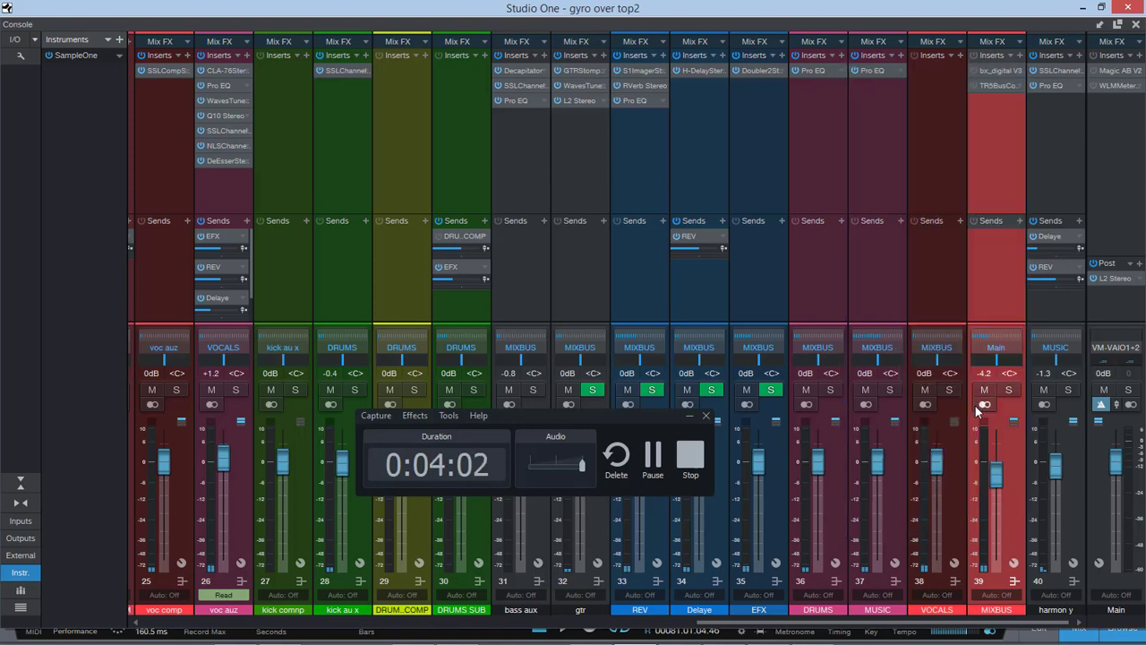
- Place the H-EQ window clear of the MIXBUS inserts and set its mode to M→S
{"action": "left_click_drag", "start_coordinate": [771, 68], "coordinate": [521, 82]}
{"action": "left_click_drag", "start_coordinate": [602, 420], "coordinate": [975, 238]}
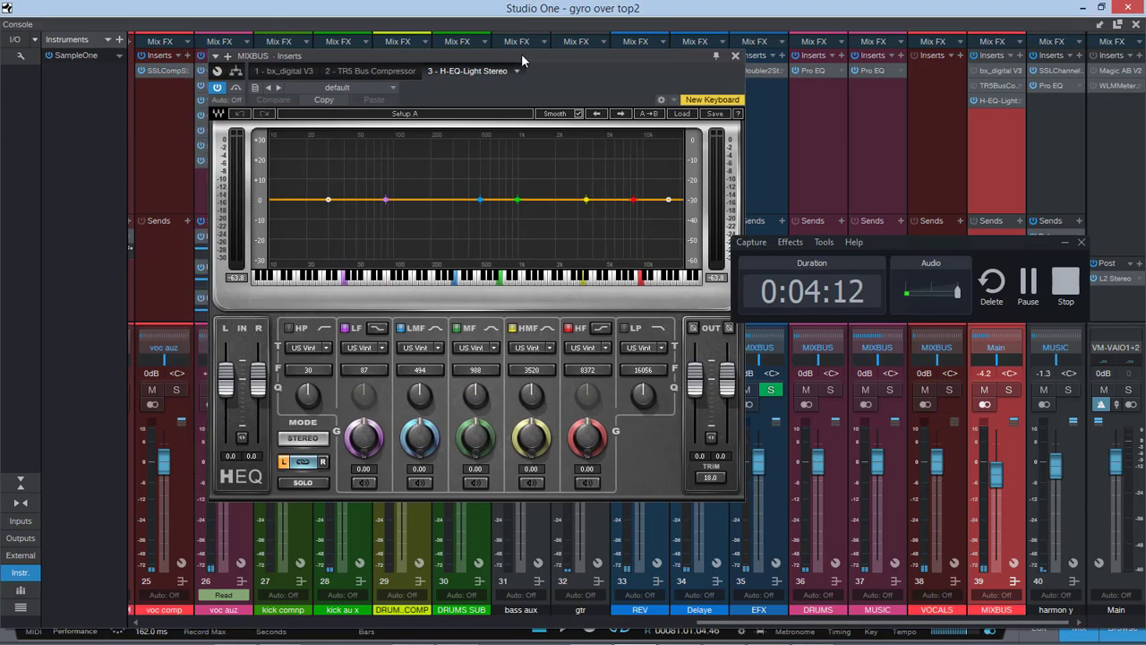
{"action": "left_click_drag", "start_coordinate": [521, 53], "coordinate": [505, 53]}
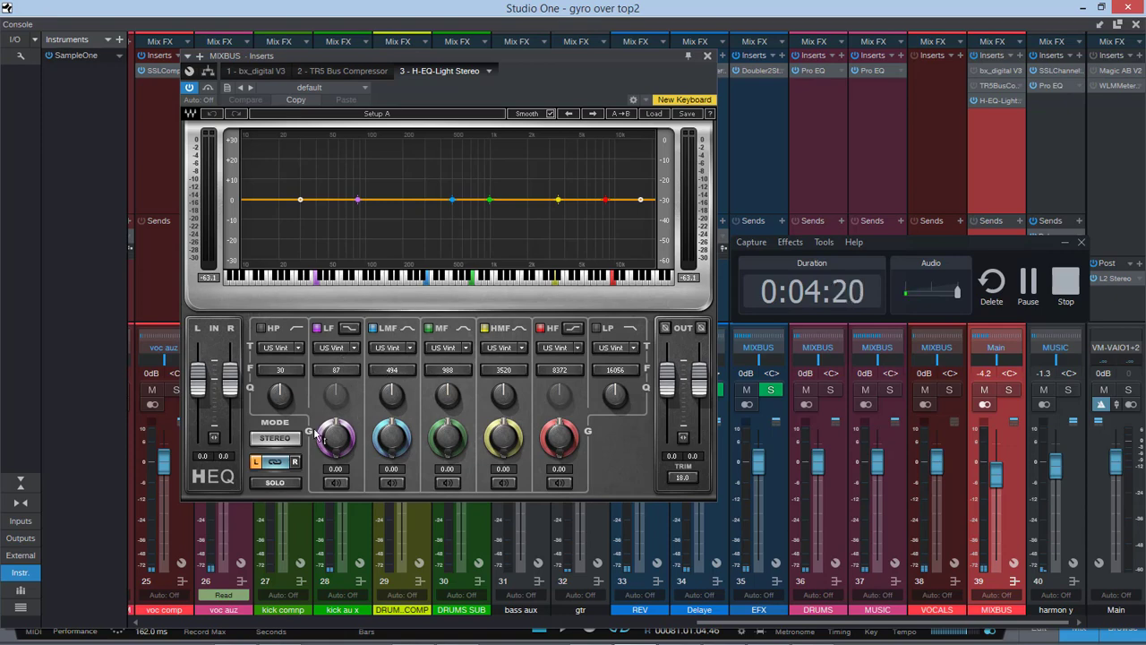
{"action": "left_click", "coordinate": [276, 439]}
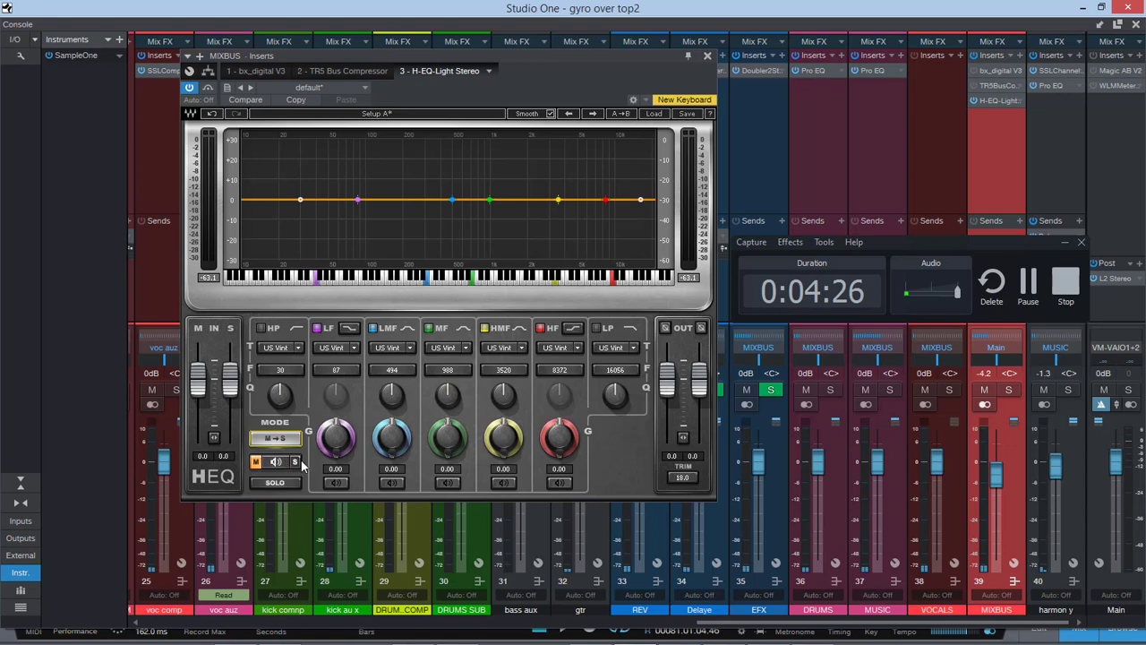
- Compare the side and mid channels in the H-EQ during playback, ending on mid
{"action": "left_click", "coordinate": [296, 462]}
{"action": "left_click", "coordinate": [255, 462]}
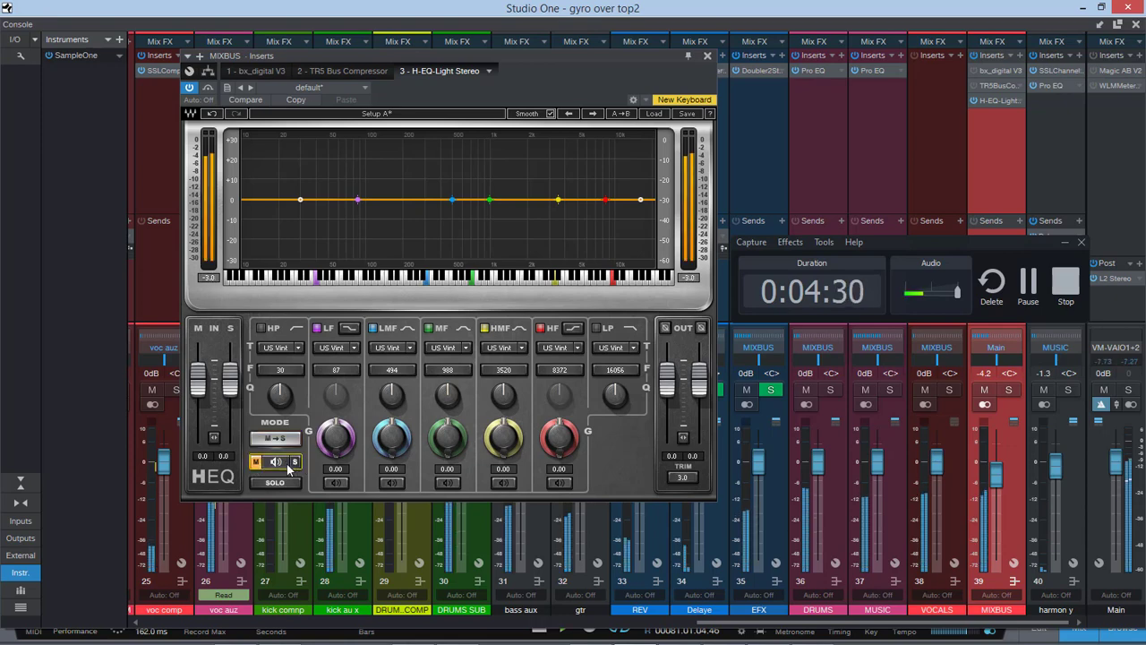
{"action": "left_click", "coordinate": [295, 462]}
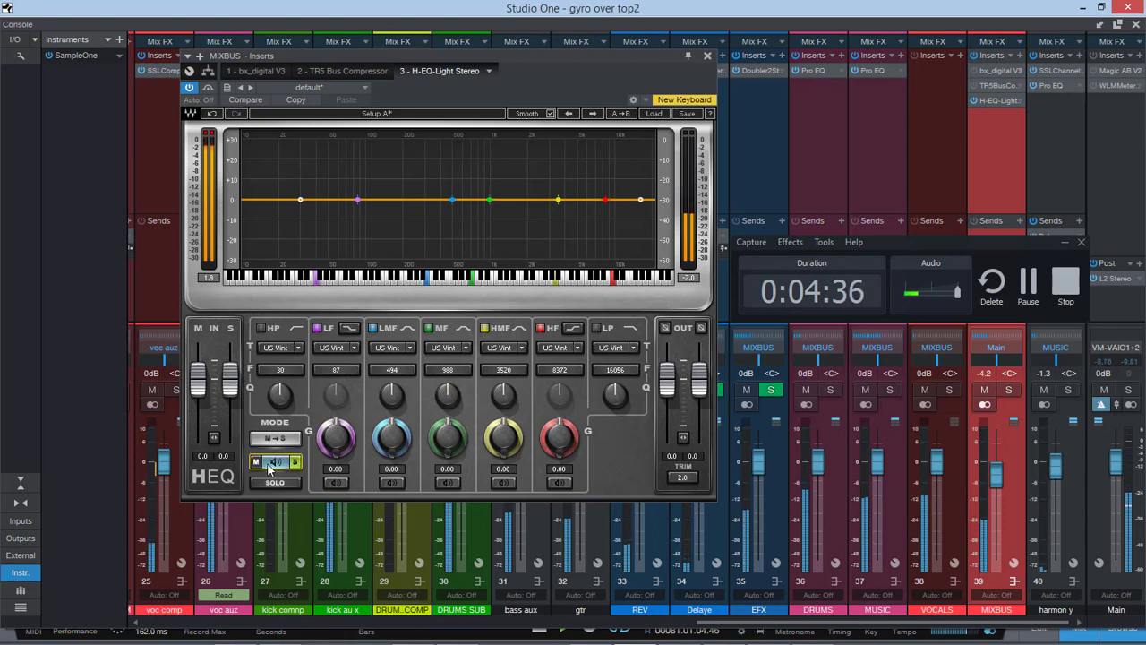
{"action": "left_click", "coordinate": [256, 462]}
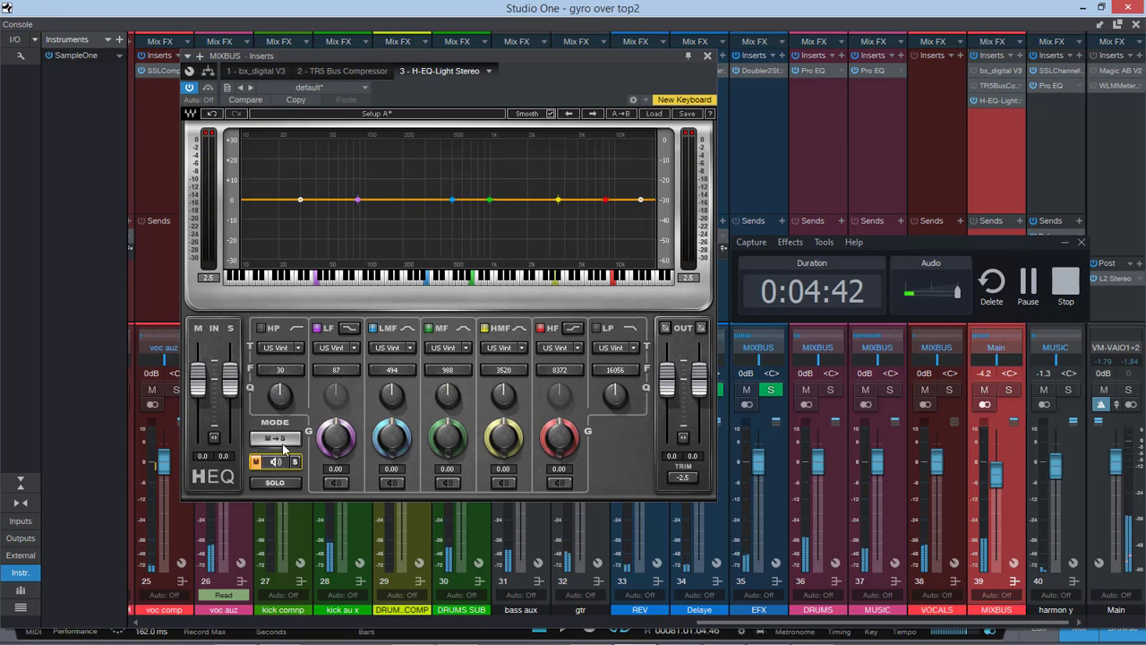
- Remove the bx_digital V3 insert from the MIXBUS channel and reopen the H-EQ-Light Stereo
{"action": "right_click", "coordinate": [1015, 72]}
{"action": "left_click", "coordinate": [1030, 223]}
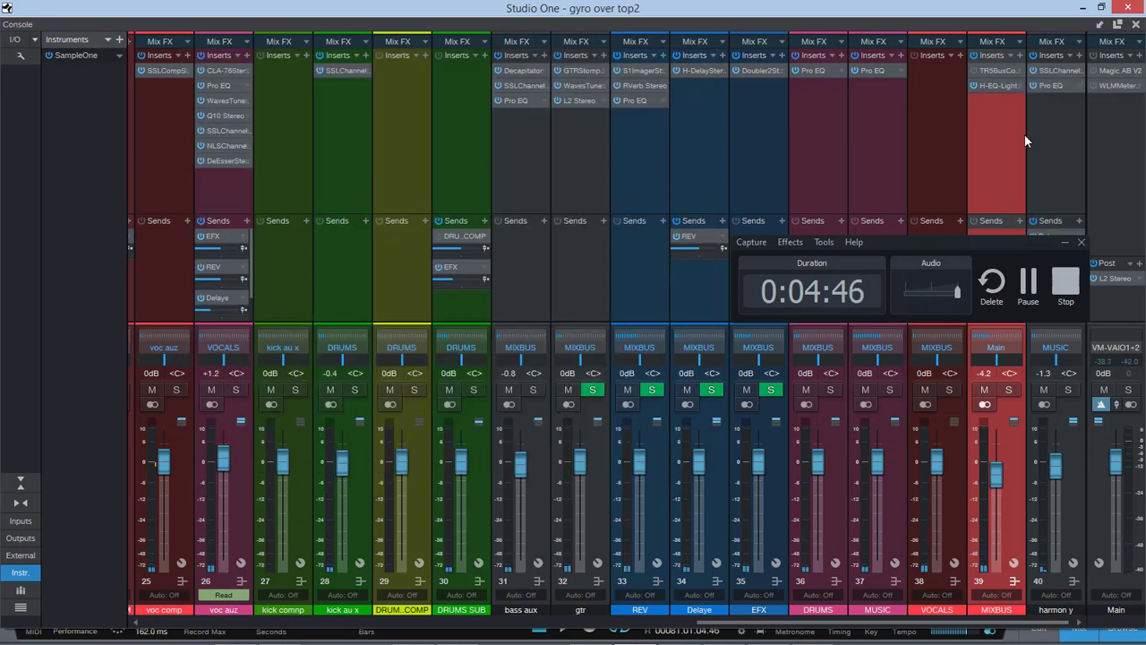
{"action": "left_click", "coordinate": [996, 82]}
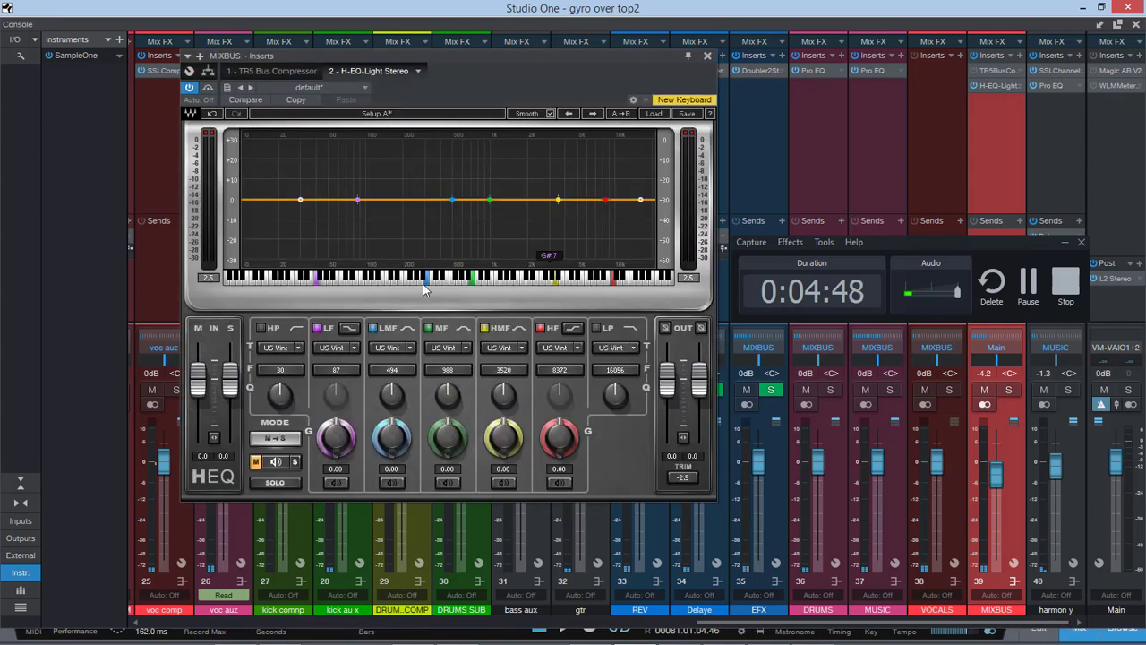
- Enable the H-EQ's high-pass band at 30 Hz with a Q of 1.0, and toggle the mid/side monitor
{"action": "left_click", "coordinate": [261, 328]}
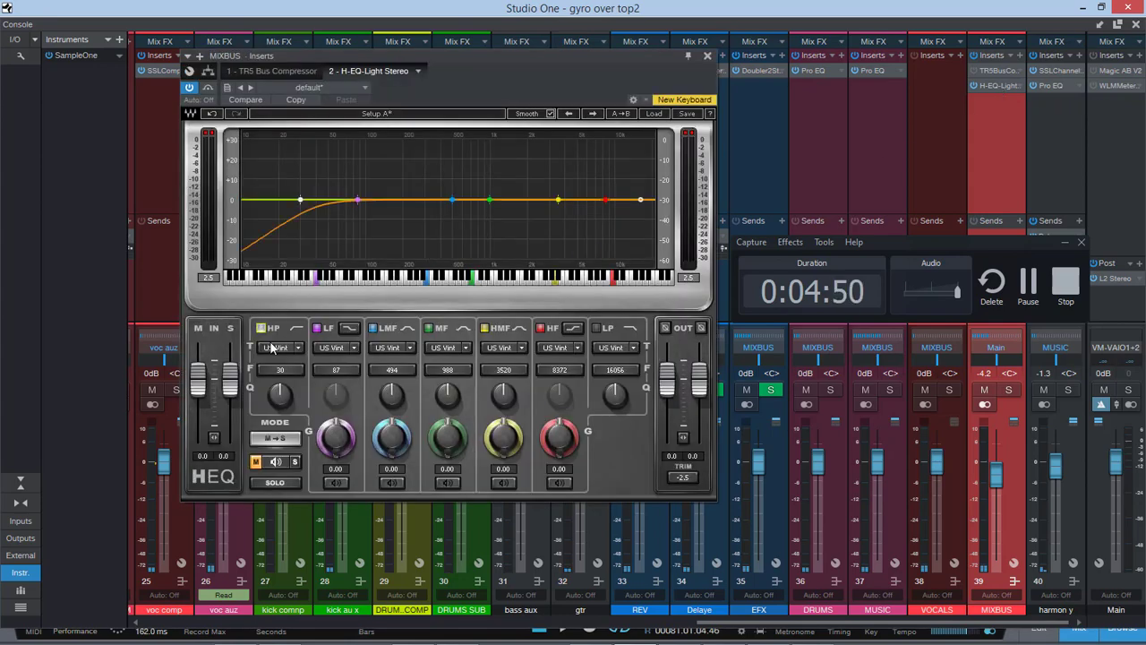
{"action": "left_click_drag", "start_coordinate": [279, 395], "coordinate": [279, 421]}
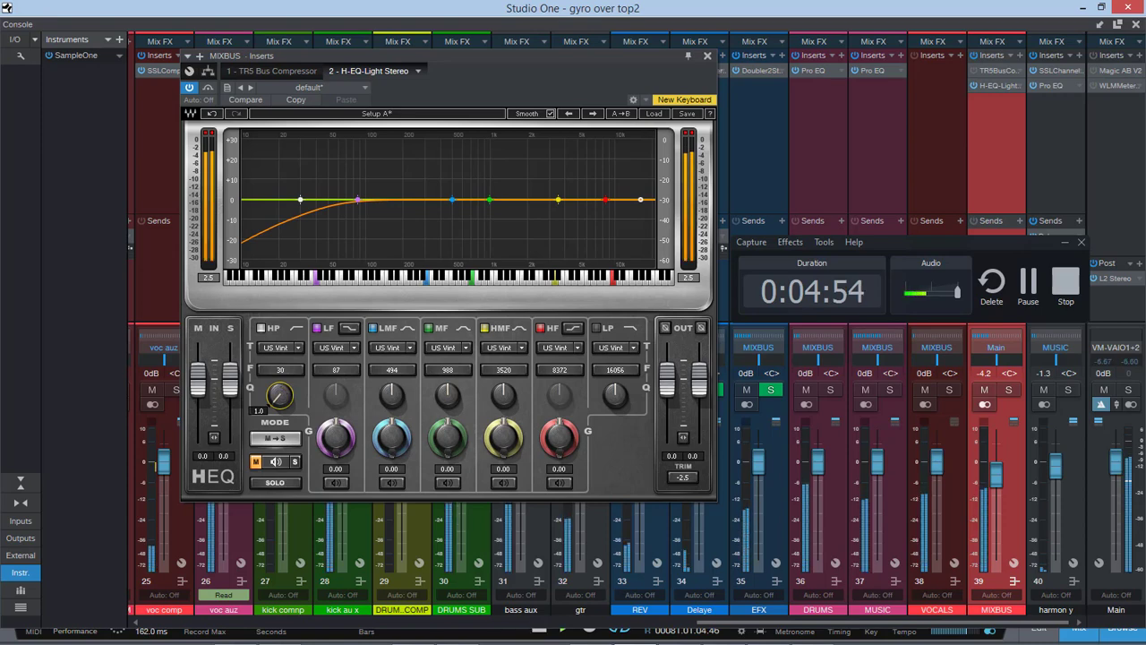
{"action": "mouse_move", "coordinate": [287, 370]}
{"action": "left_mouse_down"}
{"action": "mouse_move", "coordinate": [287, 386]}
{"action": "mouse_move", "coordinate": [287, 371]}
{"action": "left_mouse_up"}
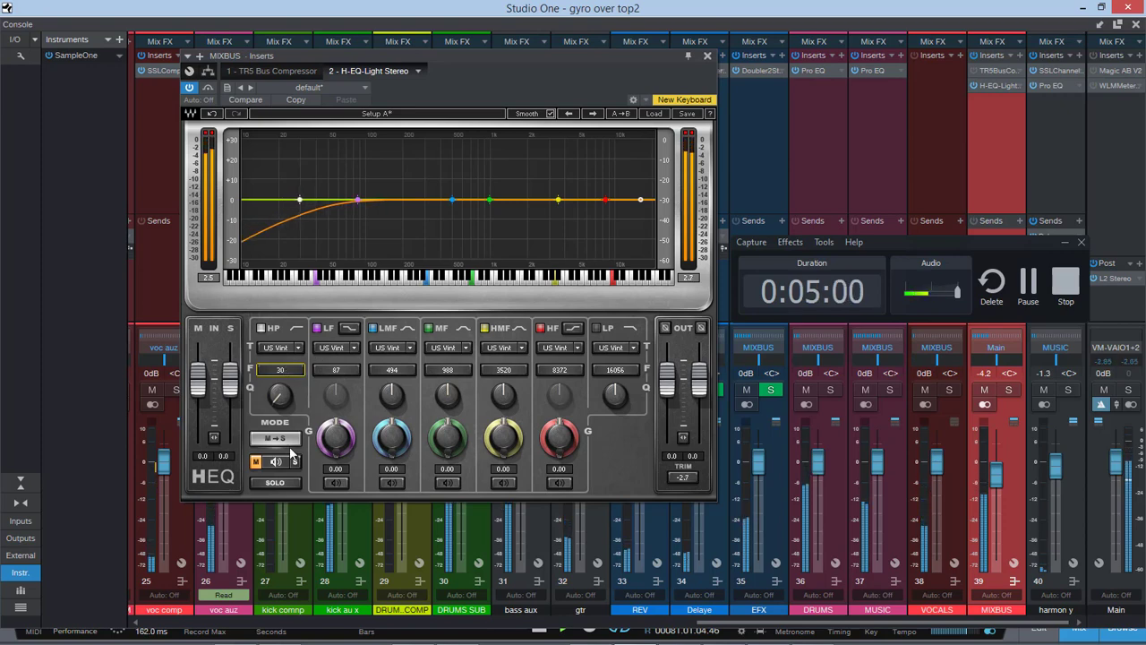
{"action": "left_click", "coordinate": [279, 464]}
- Try the Digital 2 filter type on the high-pass band, and set it to Digital 1
{"action": "left_click", "coordinate": [298, 349]}
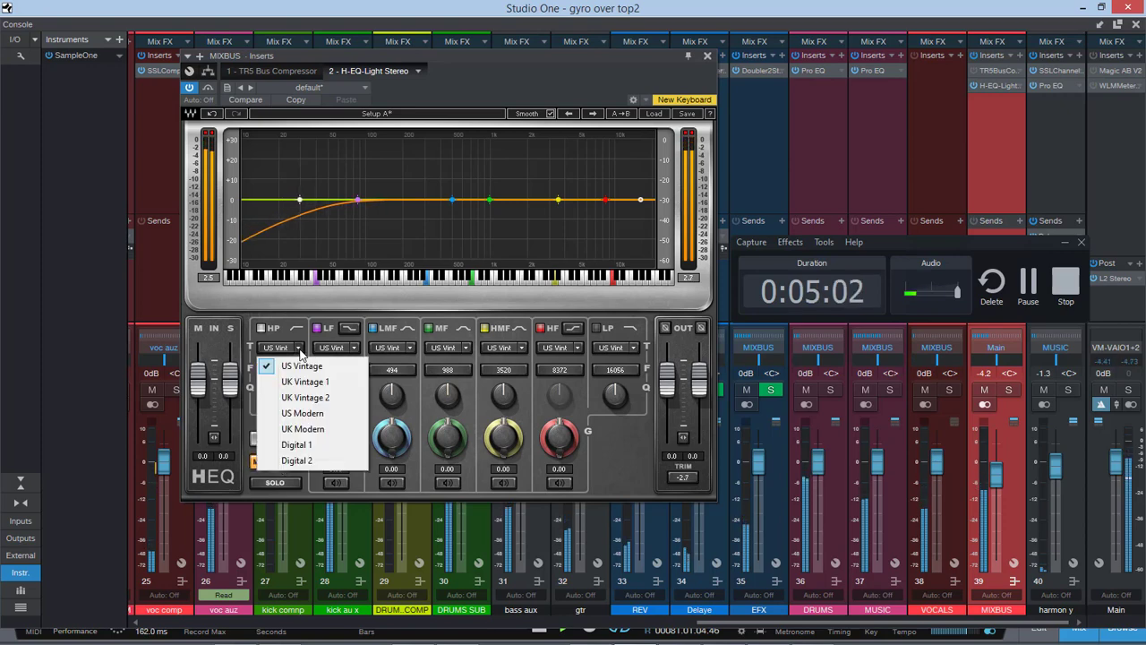
{"action": "left_click", "coordinate": [317, 462]}
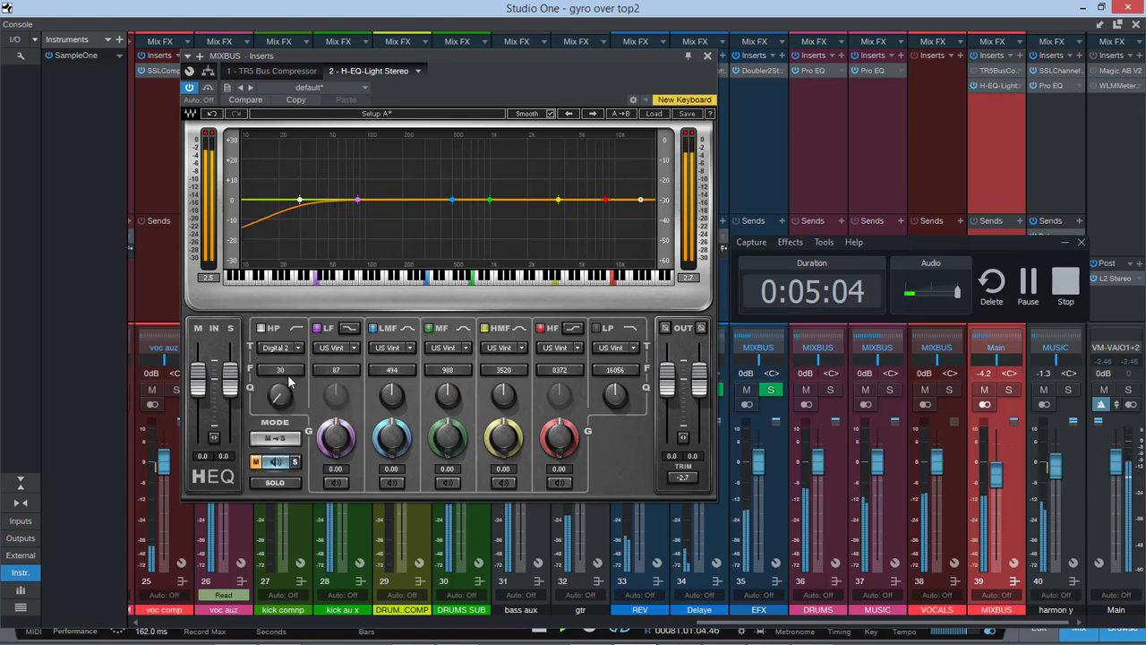
{"action": "left_click", "coordinate": [299, 348]}
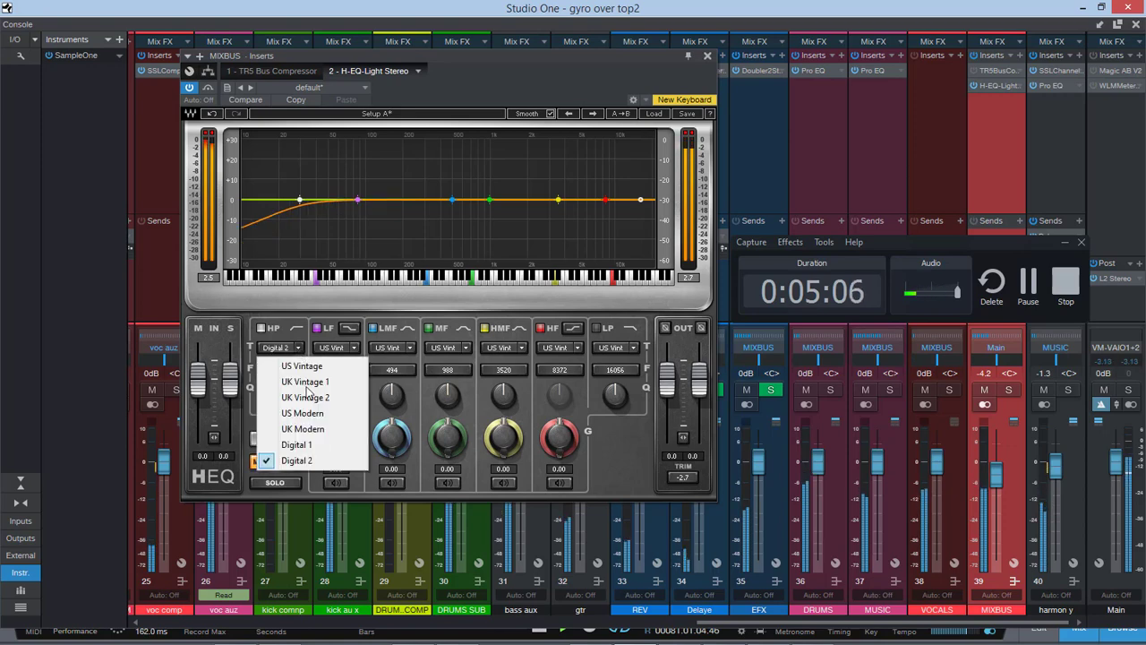
{"action": "left_click", "coordinate": [317, 442]}
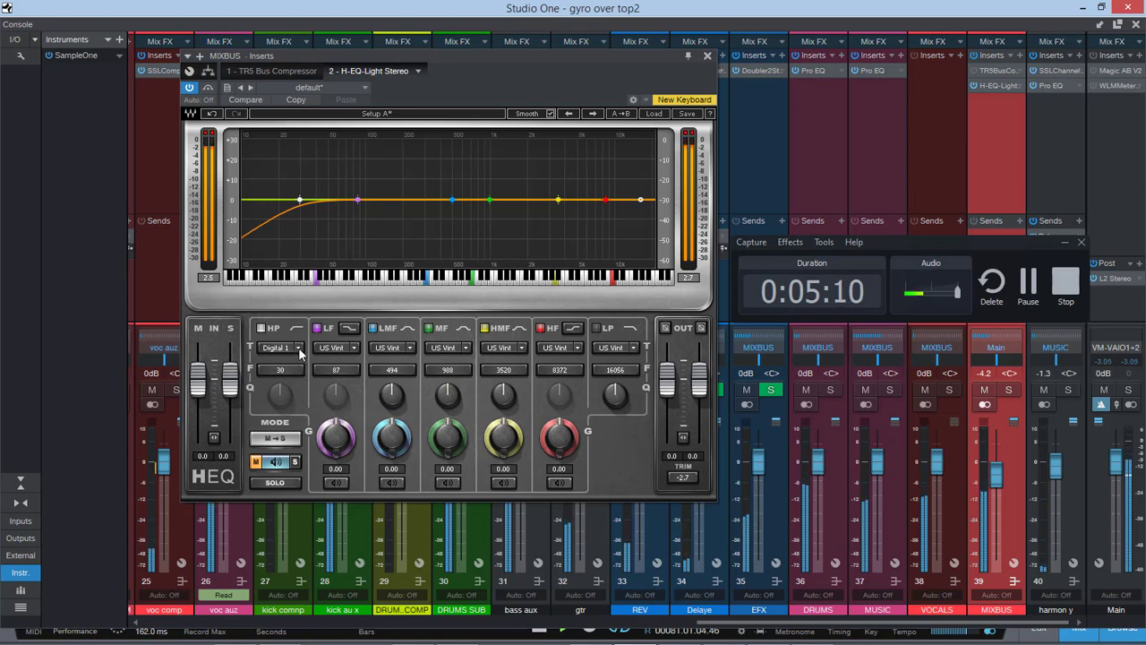
- Compare the Digital 1 and Digital 2 filter types on the H-EQ's high-pass band, ending on Digital 2
{"action": "left_click", "coordinate": [299, 352]}
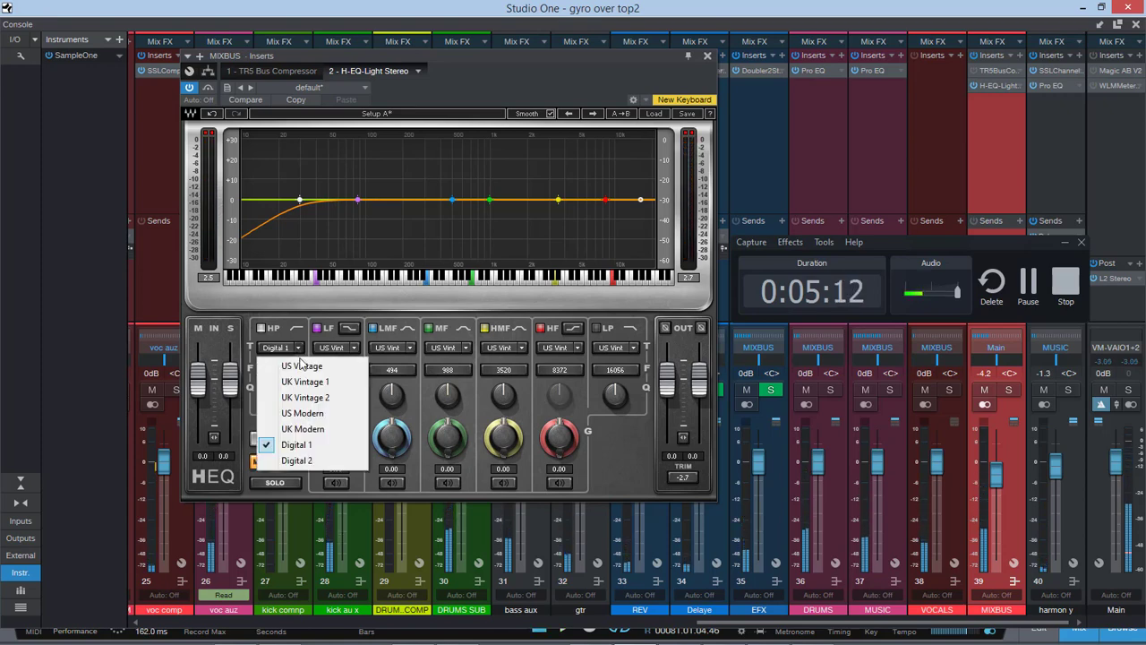
{"action": "left_click", "coordinate": [308, 461]}
{"action": "left_click", "coordinate": [301, 349]}
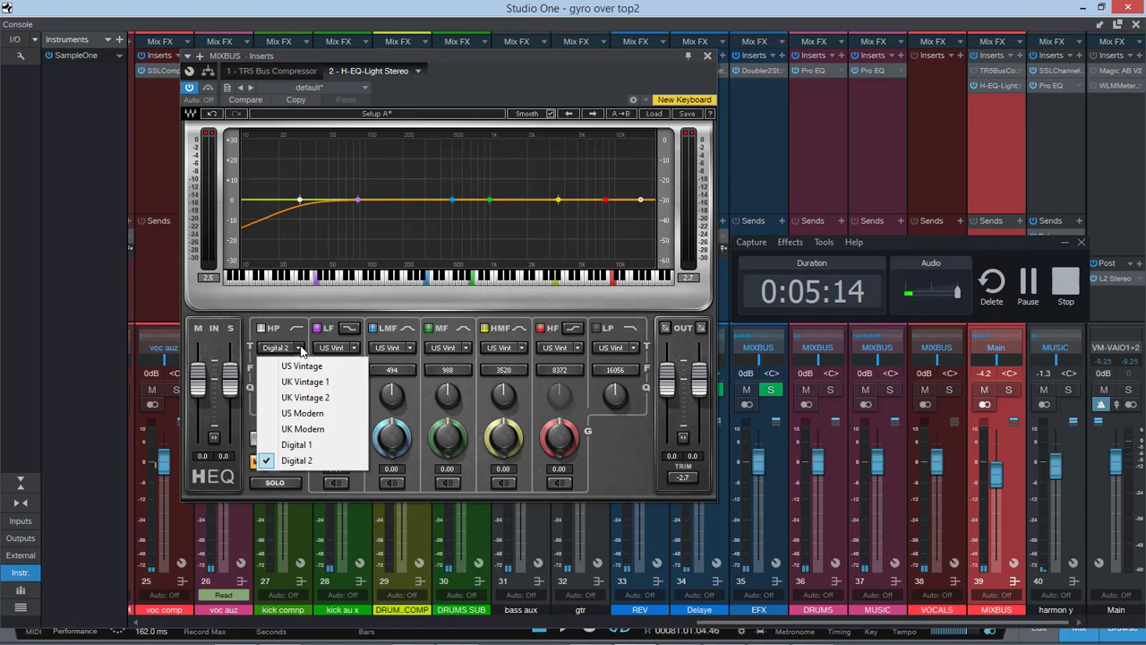
{"action": "left_click", "coordinate": [315, 442]}
{"action": "left_click", "coordinate": [301, 351]}
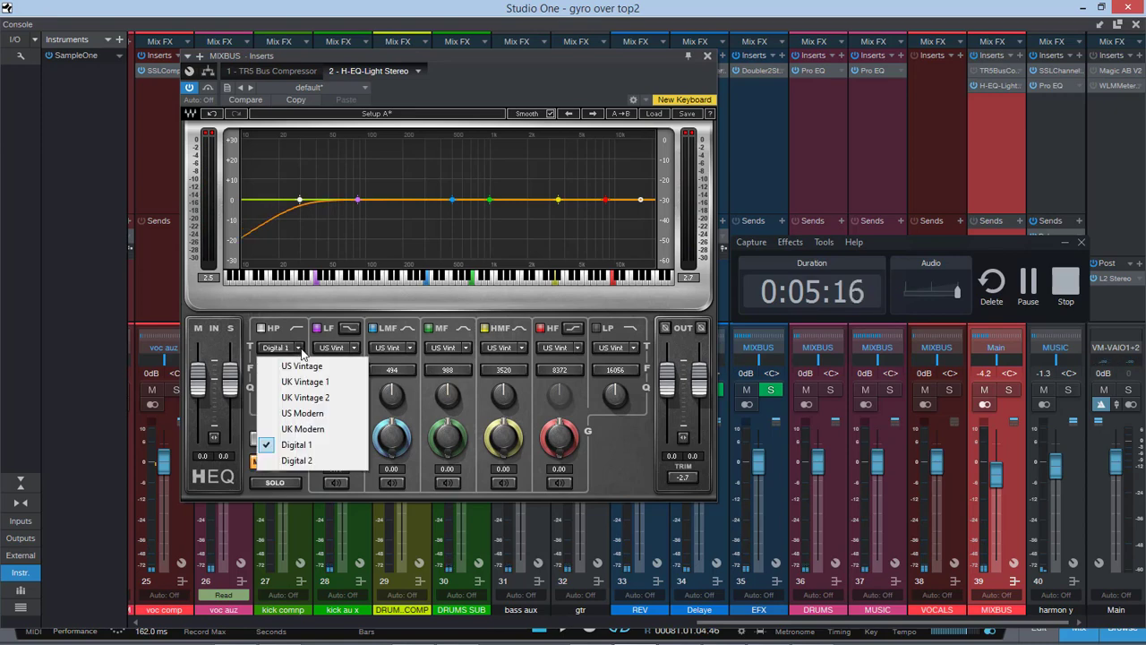
{"action": "left_click", "coordinate": [308, 459]}
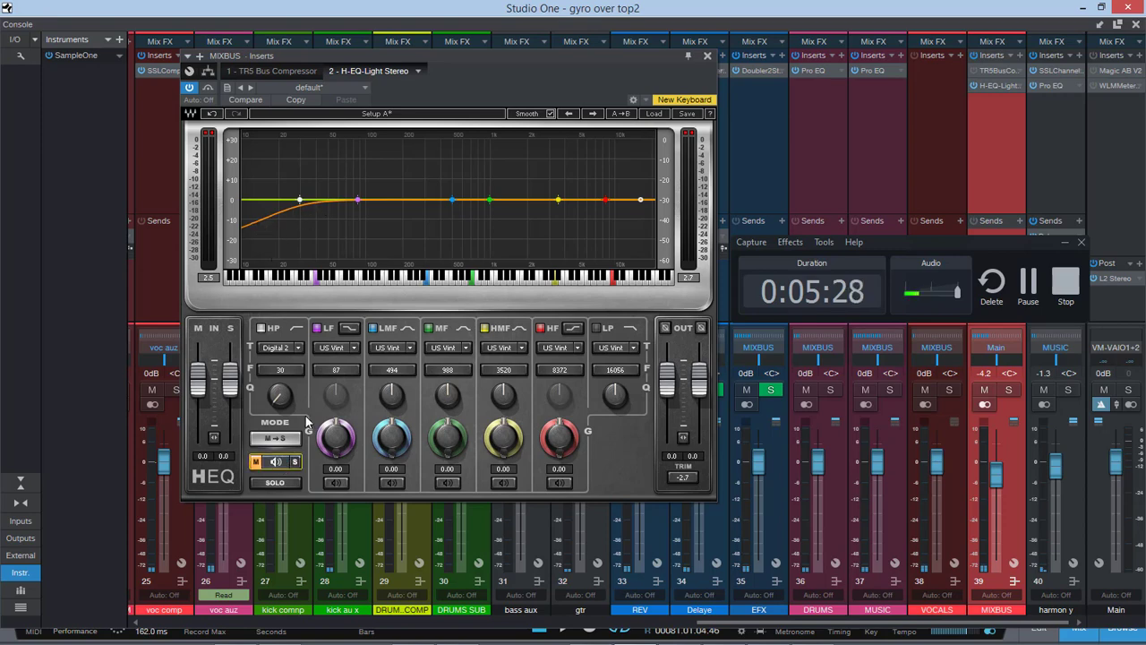
- Set the mid channel's LF band to a bell shape with the Digital 1 type, and toggle the mid/side monitor
{"action": "left_click", "coordinate": [353, 349]}
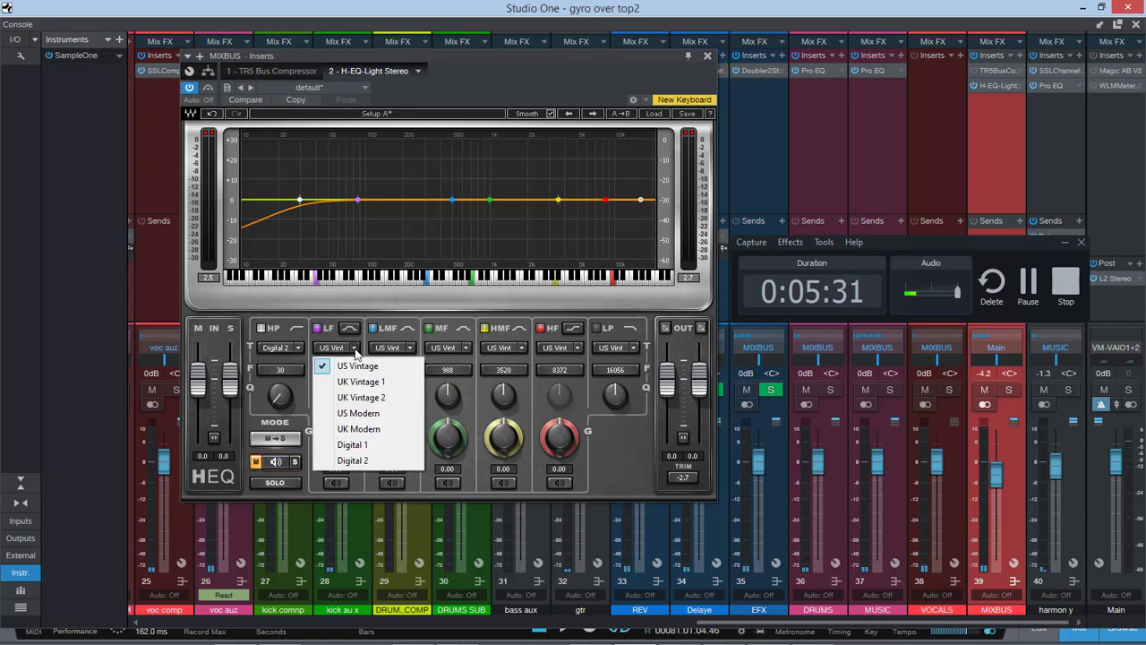
{"action": "left_click", "coordinate": [375, 448]}
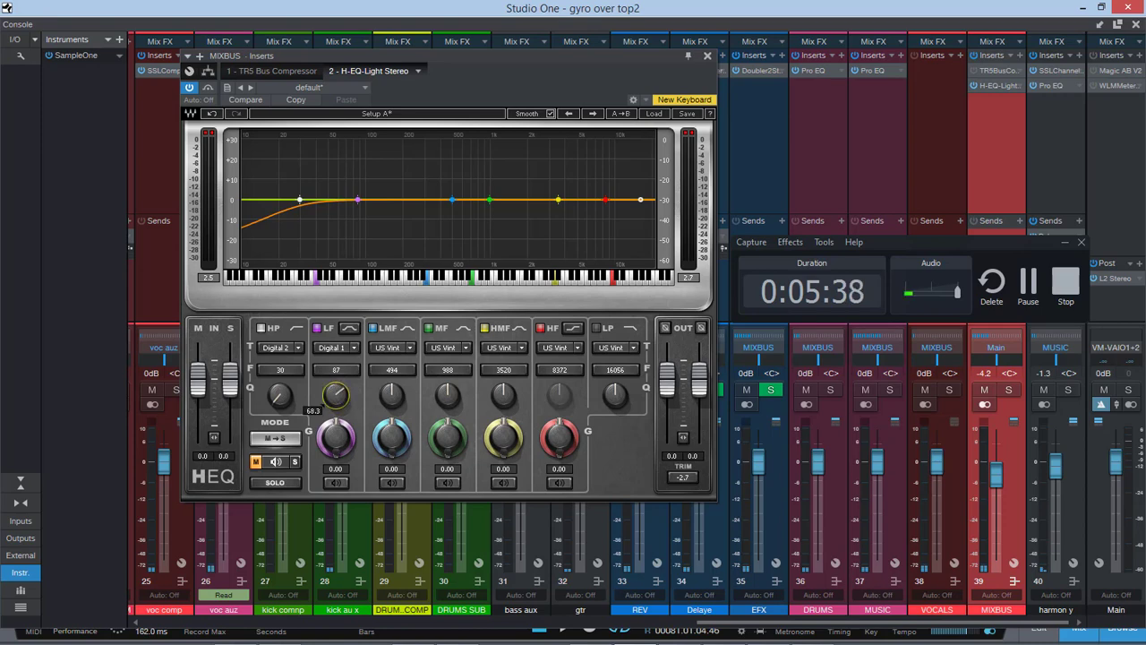
{"action": "left_click_drag", "start_coordinate": [332, 379], "coordinate": [332, 374]}
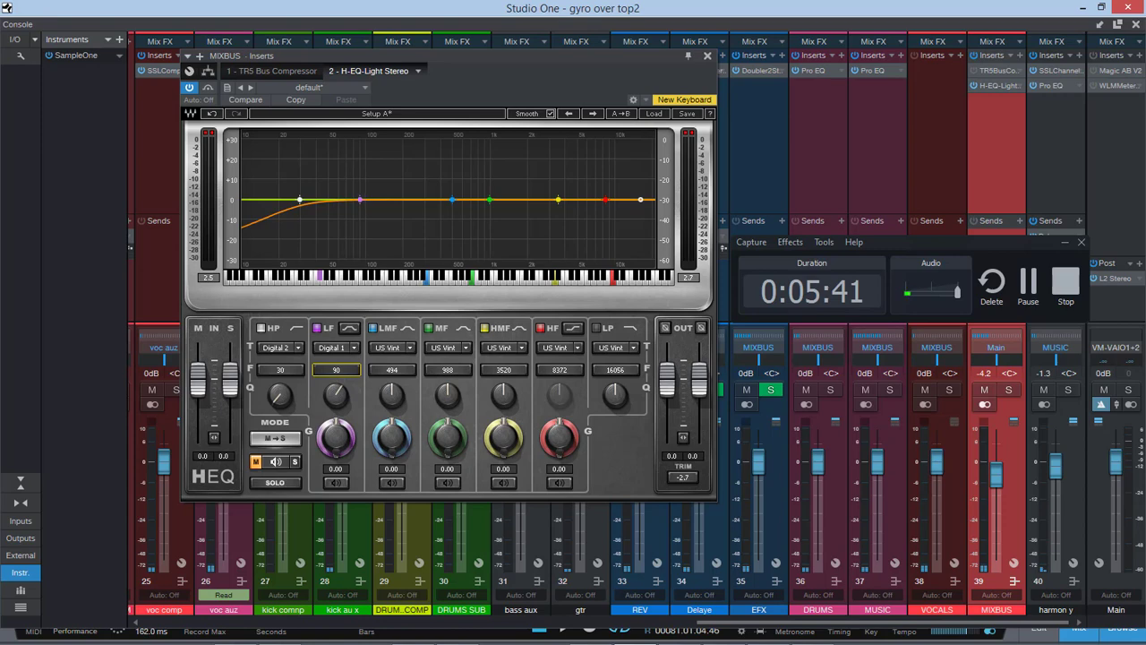
{"action": "left_click", "coordinate": [278, 462]}
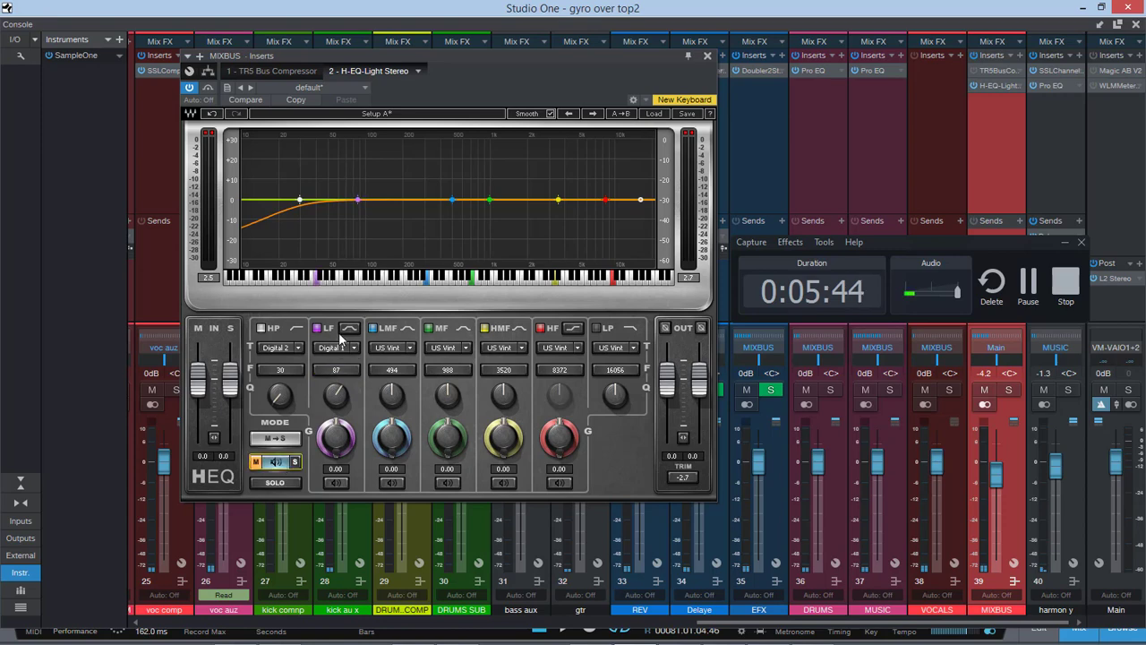
- During playback, set the mid LF band to 95 Hz with a Q of 58.6 and a gain of -0.35 dB, and reset the level meters
{"action": "key", "text": "space"}
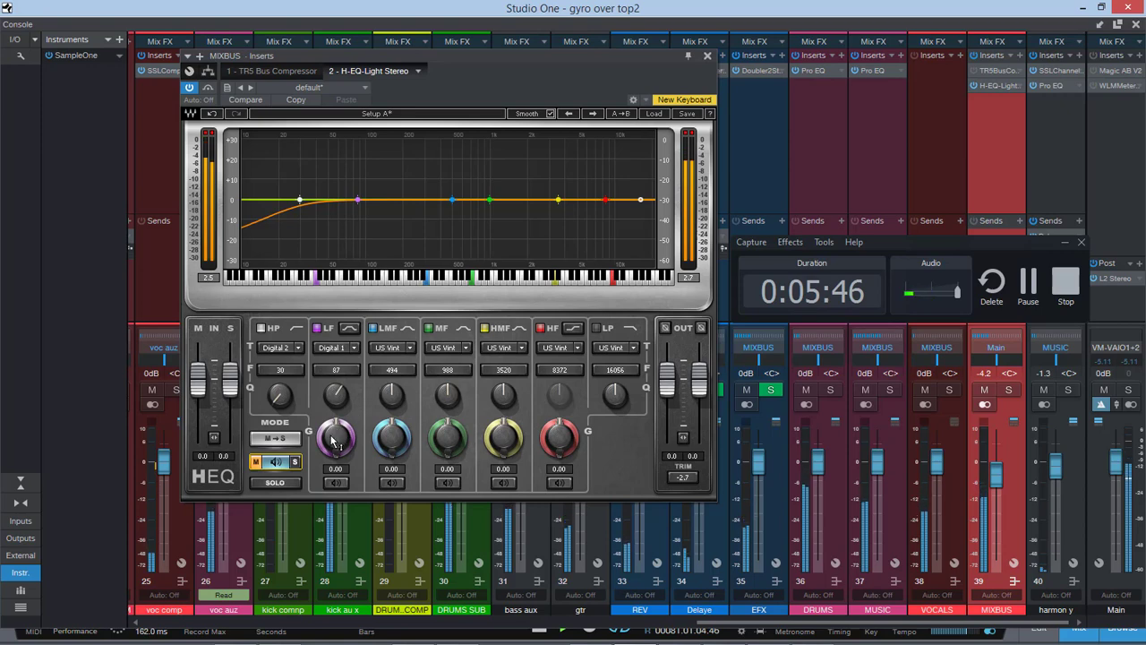
{"action": "left_click_drag", "start_coordinate": [332, 369], "coordinate": [332, 362]}
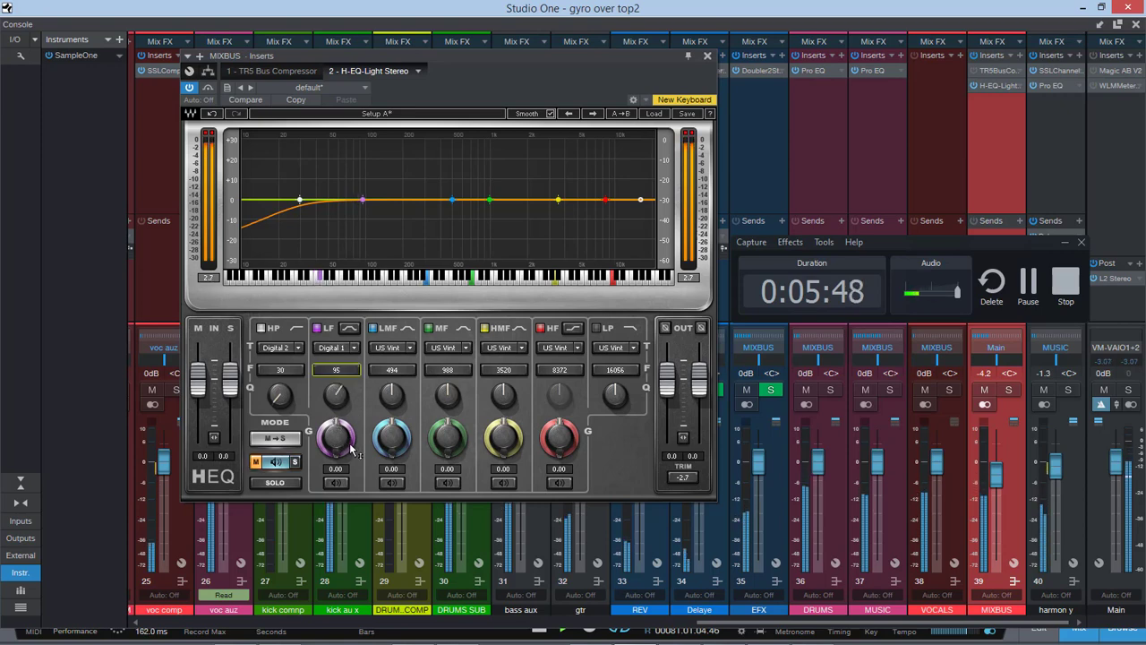
{"action": "left_click_drag", "start_coordinate": [350, 450], "coordinate": [340, 396]}
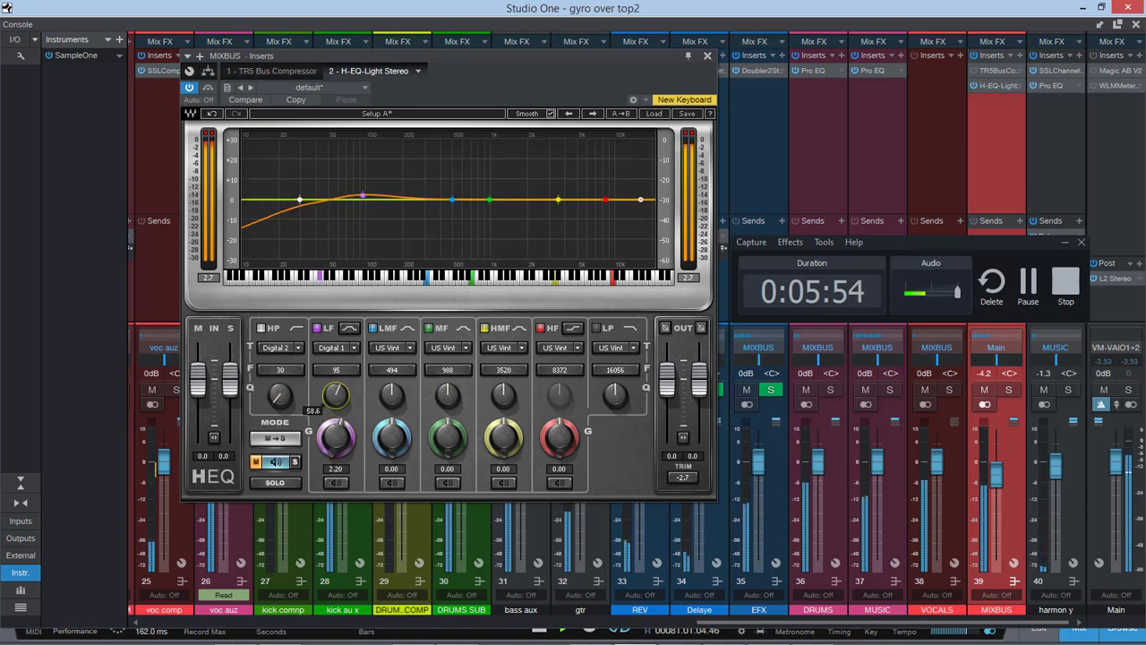
{"action": "left_click_drag", "start_coordinate": [343, 438], "coordinate": [343, 459]}
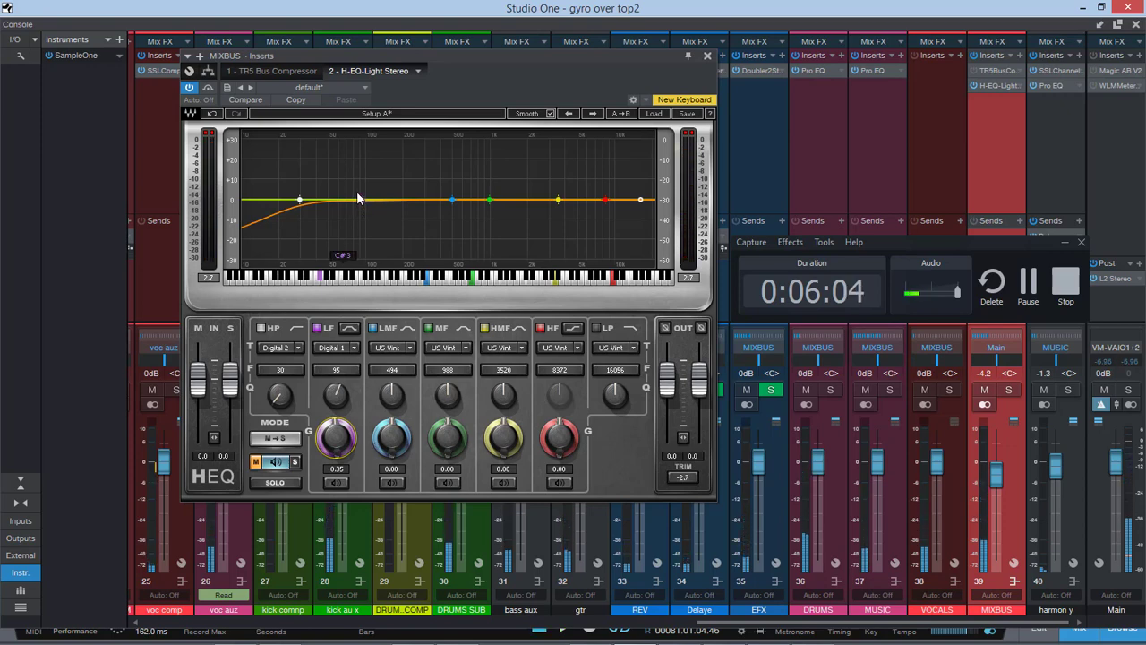
{"action": "left_click", "coordinate": [212, 134]}
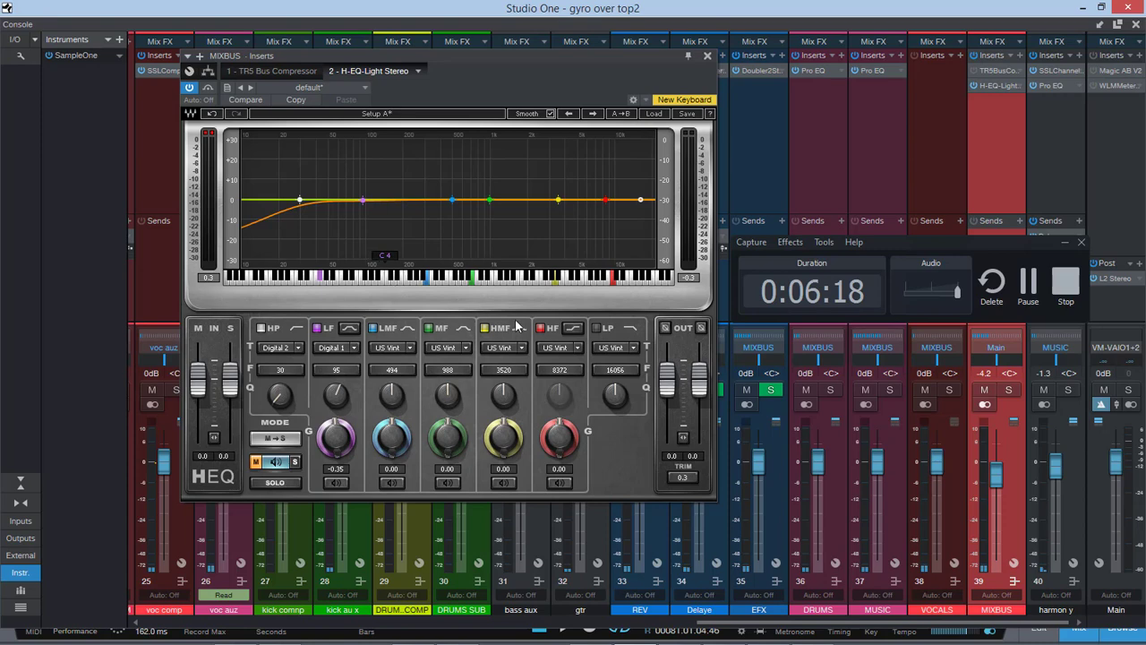
- During playback, change the mid channel's HF band to a bell and boost it 1.95 dB at 9832 Hz
{"action": "key", "text": "space"}
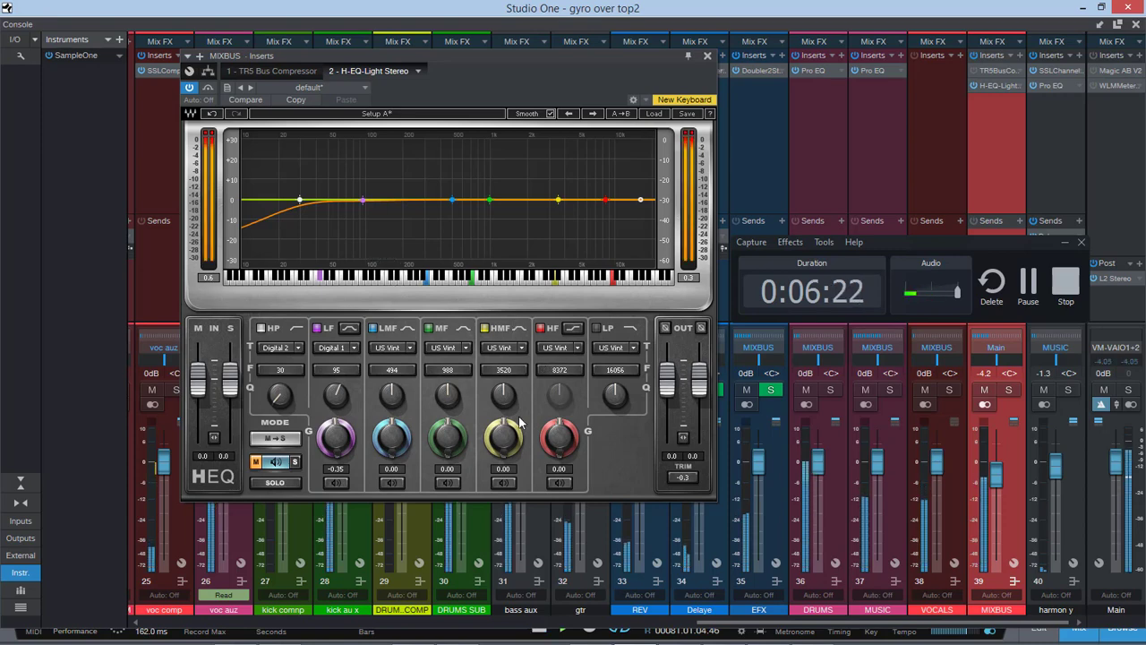
{"action": "left_click", "coordinate": [573, 330]}
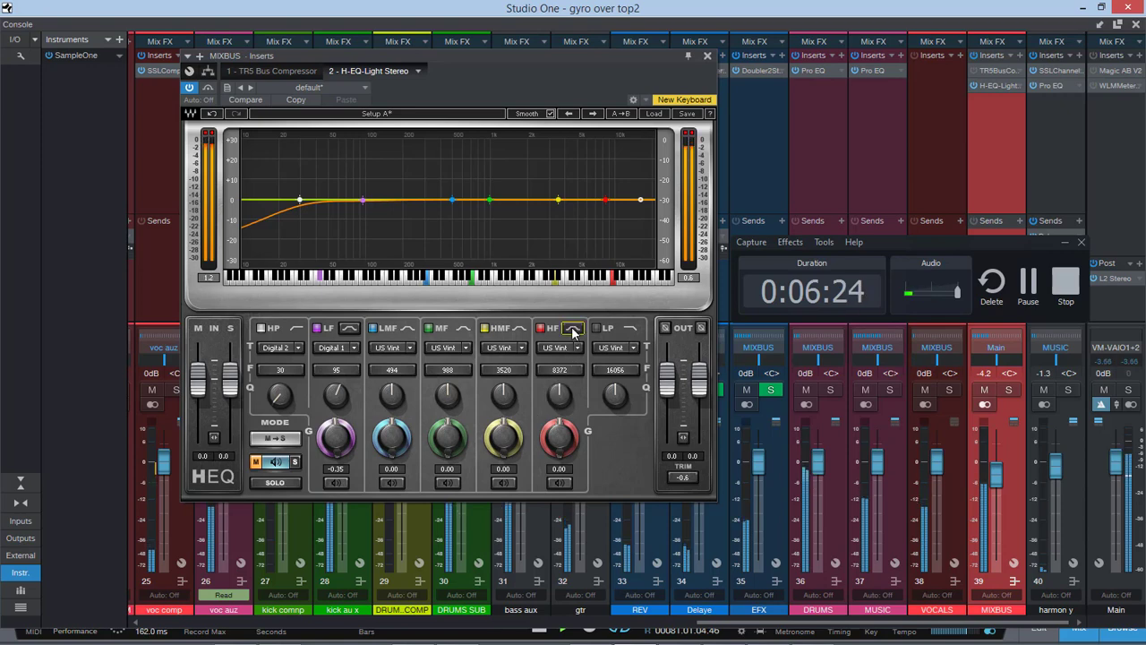
{"action": "left_click_drag", "start_coordinate": [562, 443], "coordinate": [555, 377]}
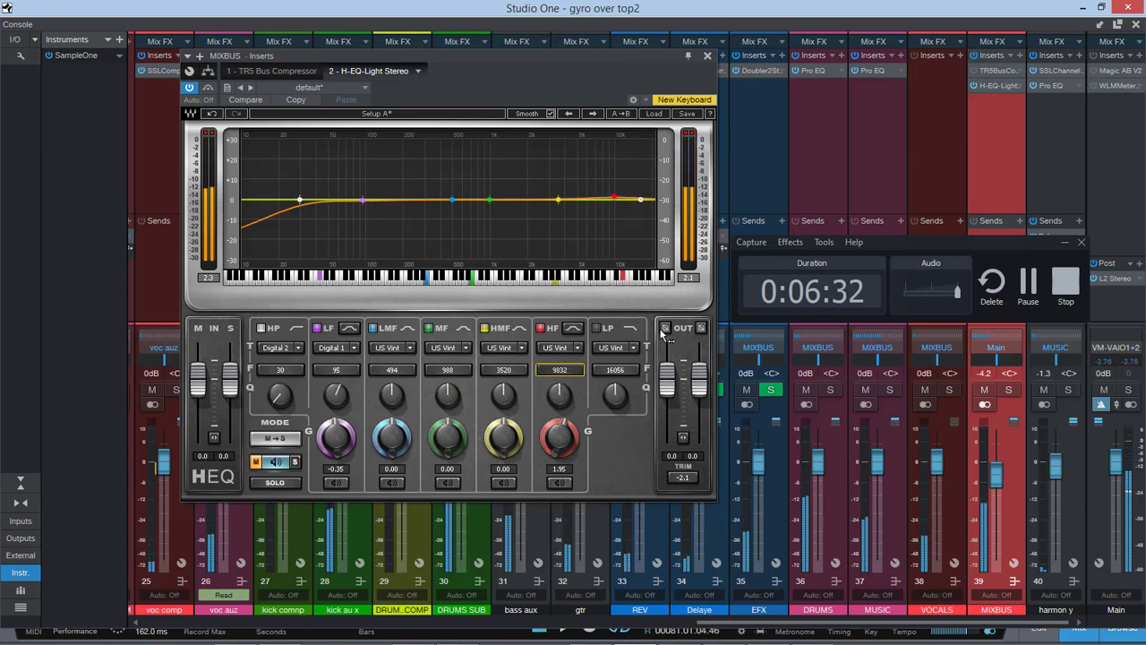
- Open Magic AB V2 on the Main channel, lower the B reference level to -11.3 dB, and play the reference track
{"action": "double_click", "coordinate": [1119, 77]}
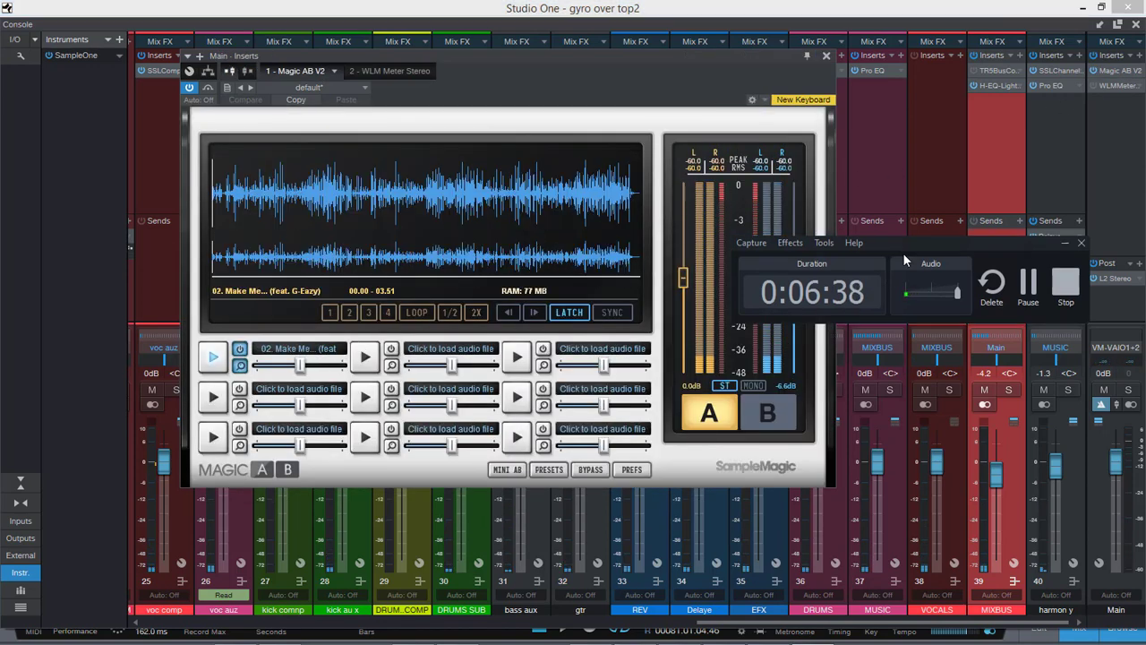
{"action": "left_click_drag", "start_coordinate": [902, 253], "coordinate": [865, 539]}
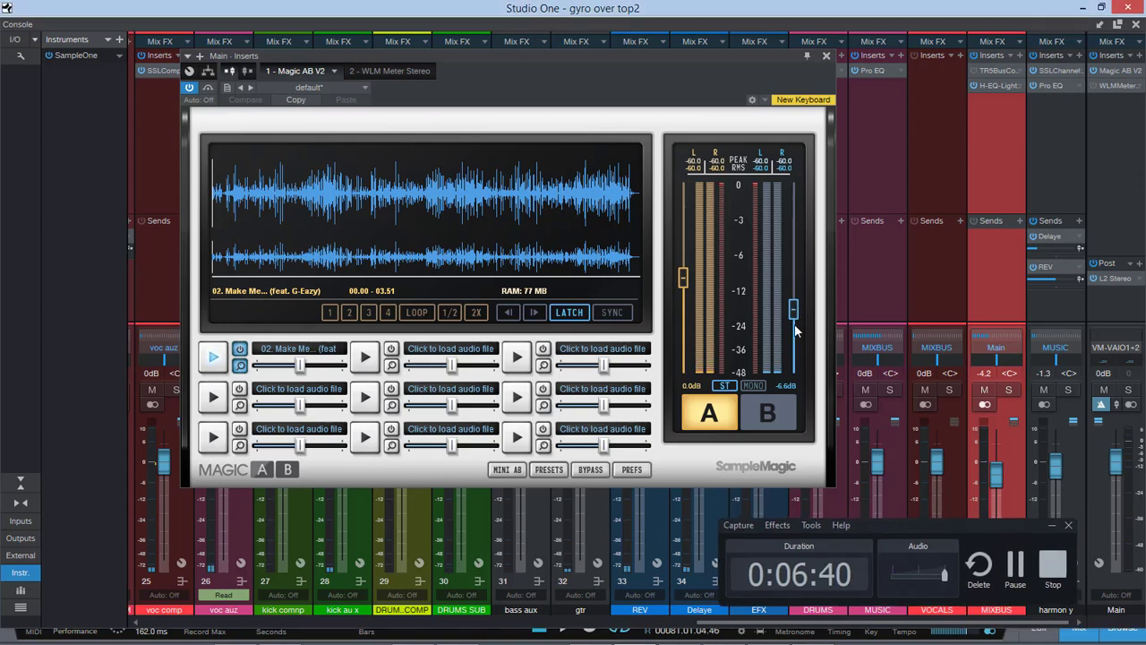
{"action": "left_click_drag", "start_coordinate": [791, 326], "coordinate": [792, 332]}
{"action": "left_click", "coordinate": [767, 414]}
{"action": "key", "text": "space"}
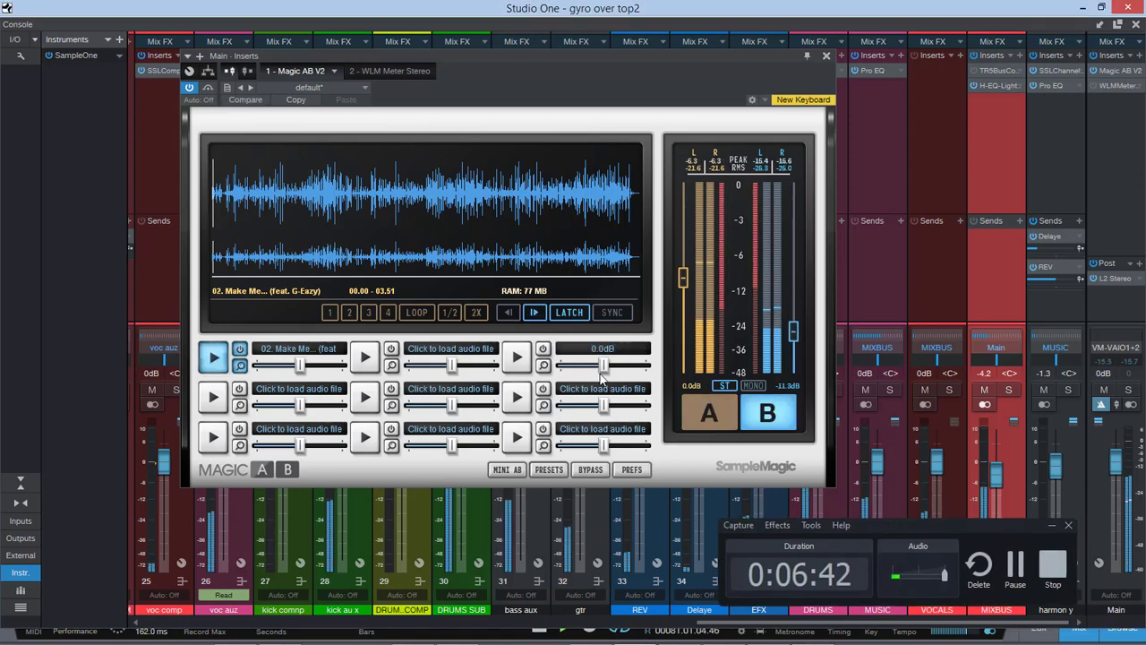
- Compare the mix on A with the reference on B from about 00.59, end on A and close Magic AB
{"action": "left_click", "coordinate": [323, 200]}
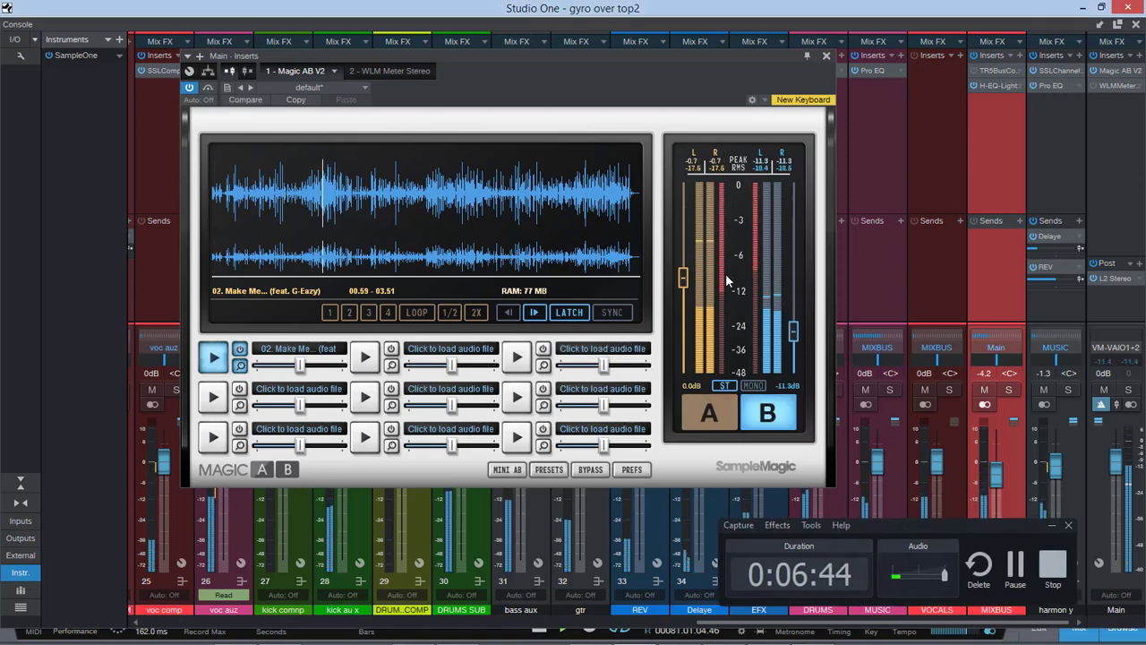
{"action": "left_click", "coordinate": [714, 409]}
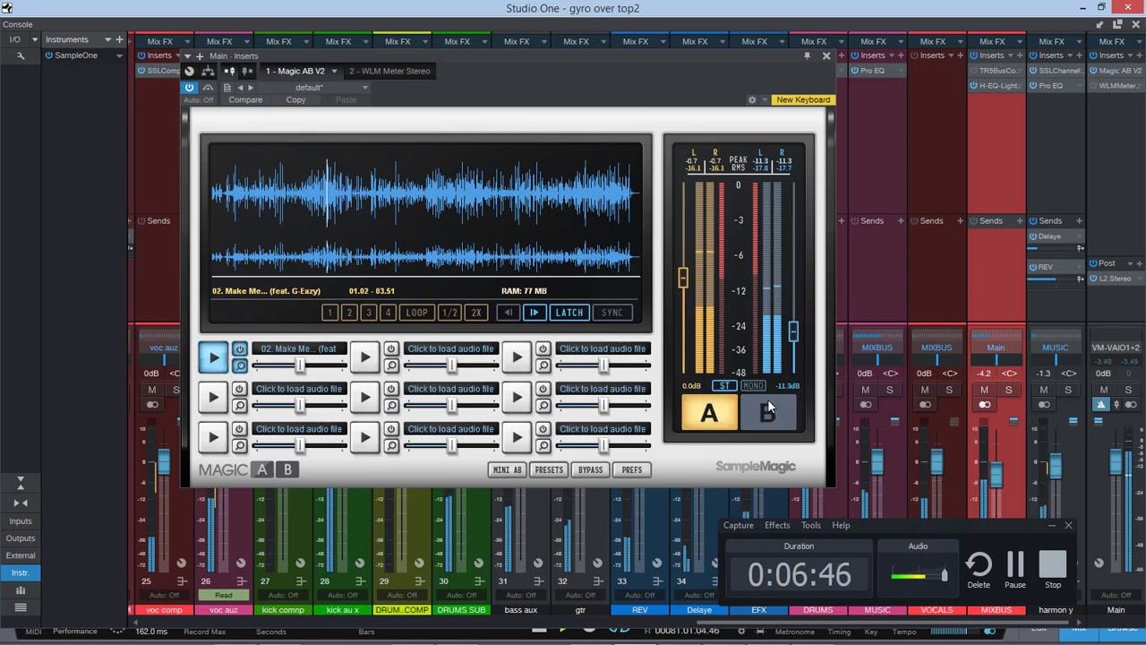
{"action": "left_click", "coordinate": [765, 414]}
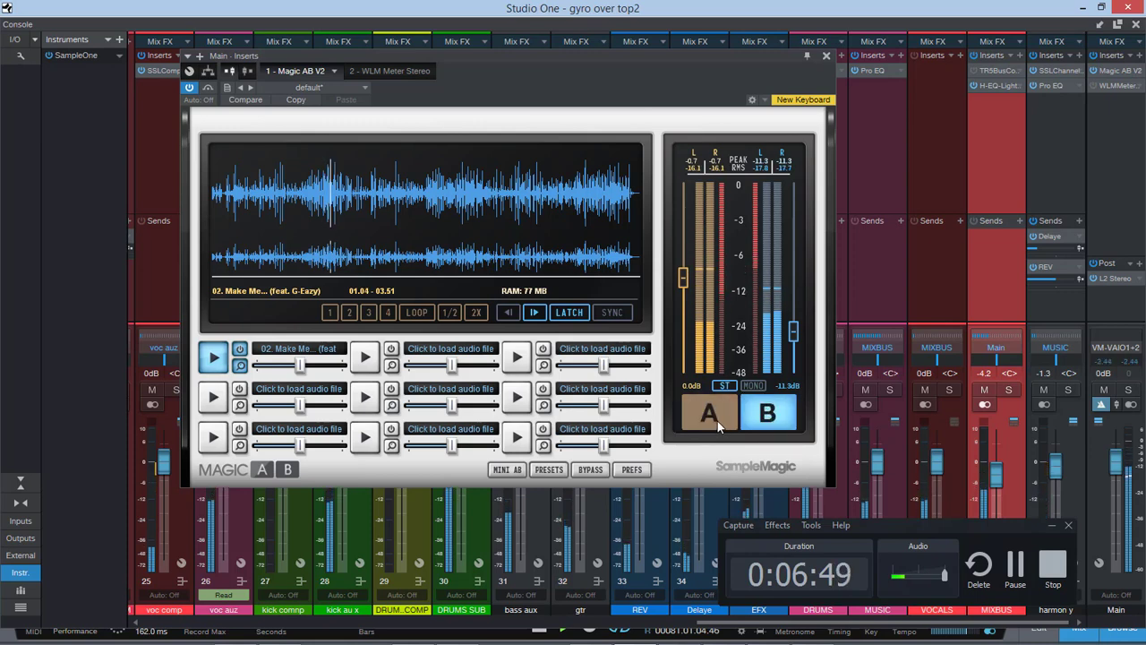
{"action": "left_click", "coordinate": [717, 421]}
{"action": "left_click", "coordinate": [824, 57]}
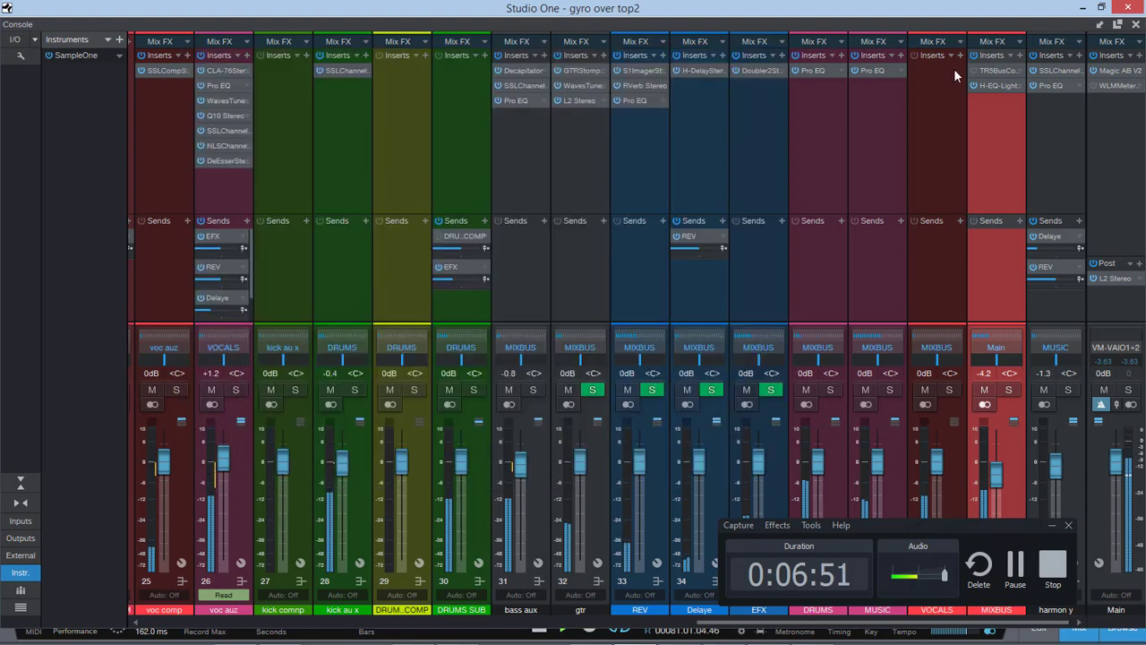
- Reopen the MIXBUS H-EQ and set the mid HF band to a gain of 1.20 dB at 10252 Hz
{"action": "left_click", "coordinate": [1001, 85]}
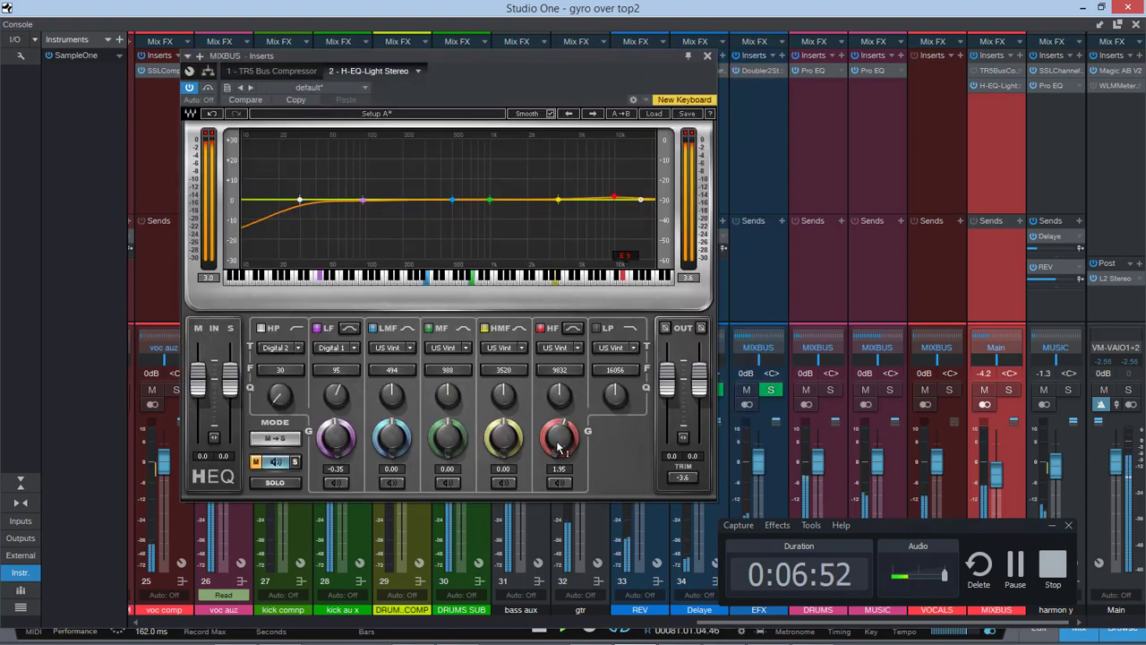
{"action": "left_click_drag", "start_coordinate": [559, 437], "coordinate": [558, 441]}
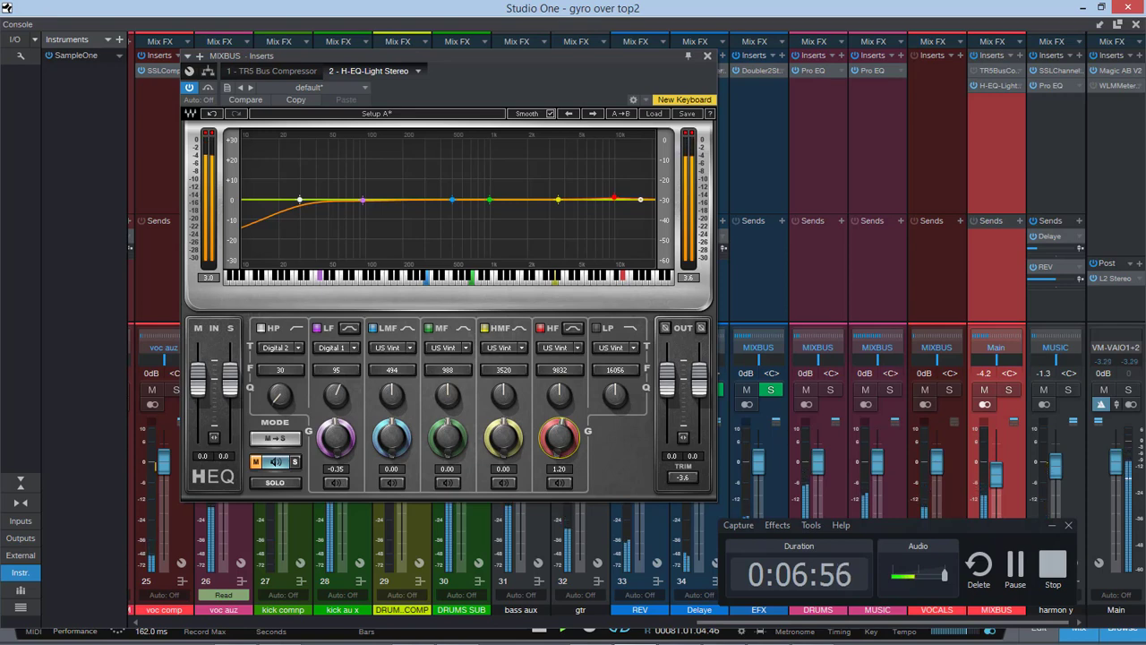
{"action": "key", "text": "space"}
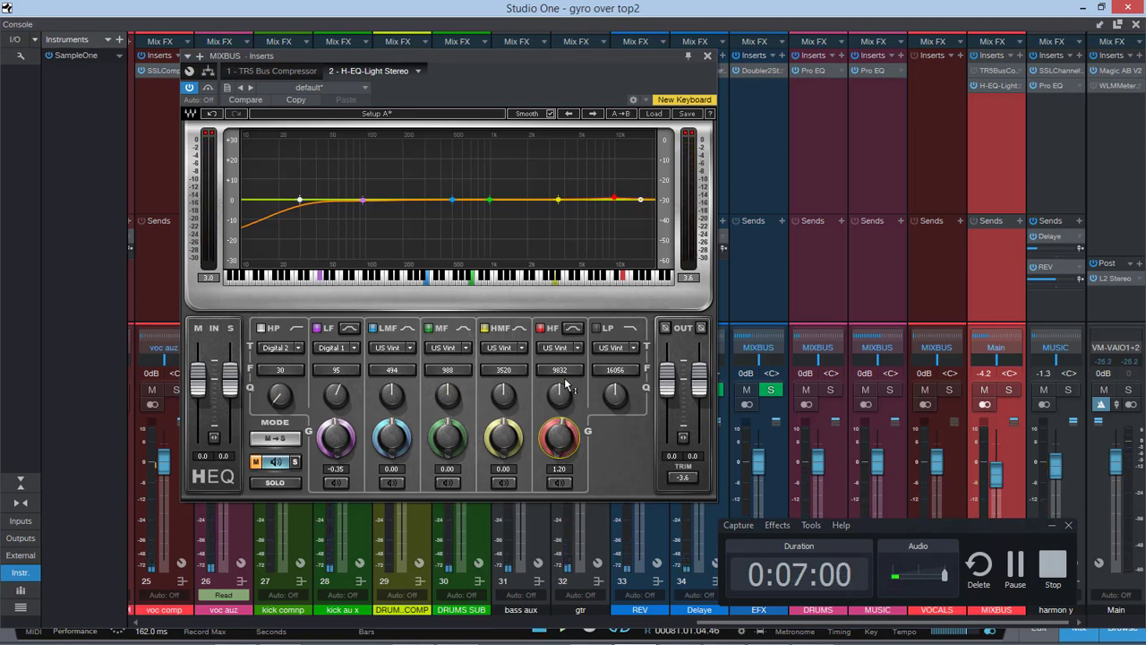
{"action": "left_click_drag", "start_coordinate": [559, 369], "coordinate": [559, 365]}
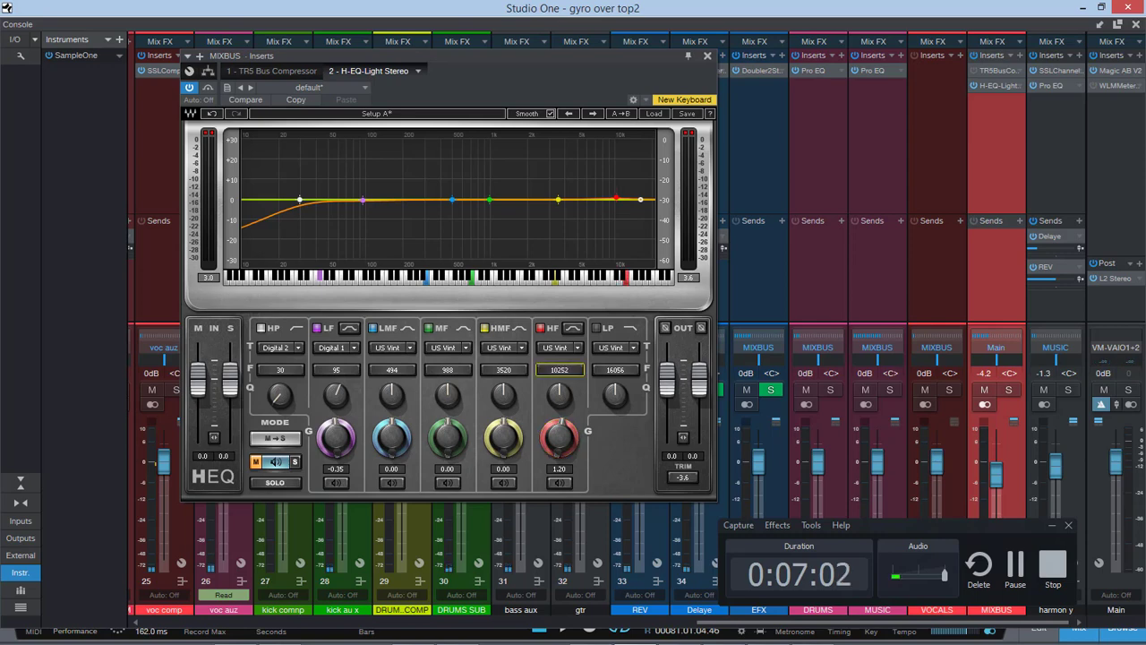
- On the H-EQ's side channel, set the HP frequency to 74 Hz, LMF gain to -1.60 dB and MF to -1.25 dB at 1047 Hz, toggling the monitor
{"action": "left_click", "coordinate": [294, 463]}
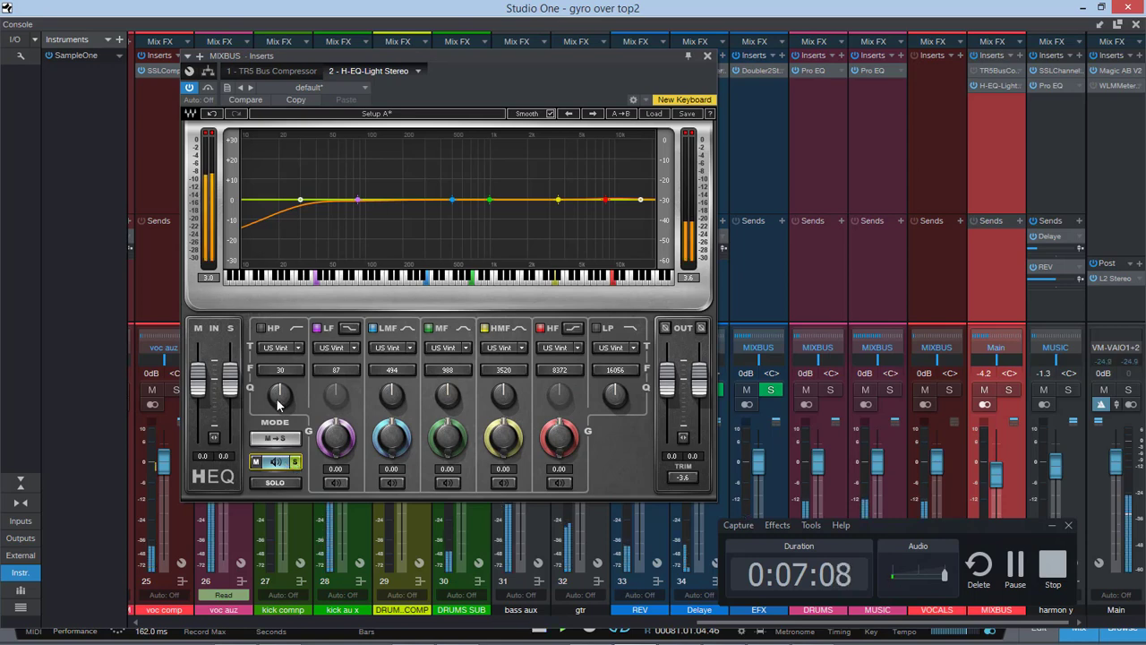
{"action": "left_click_drag", "start_coordinate": [279, 370], "coordinate": [280, 354]}
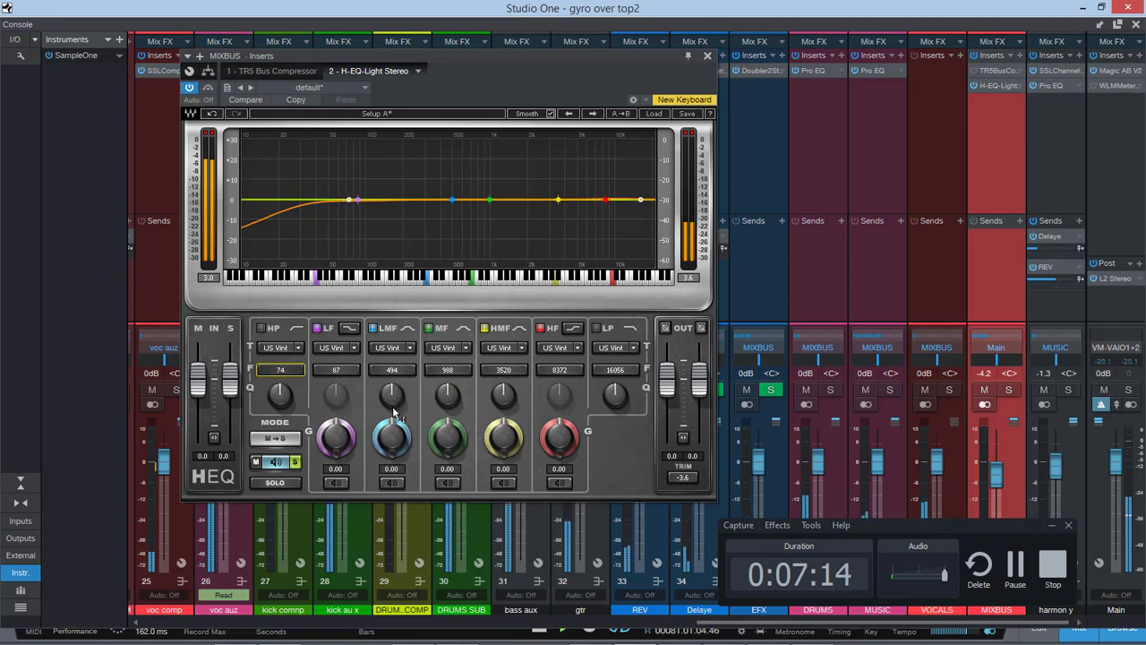
{"action": "left_click_drag", "start_coordinate": [392, 437], "coordinate": [447, 439]}
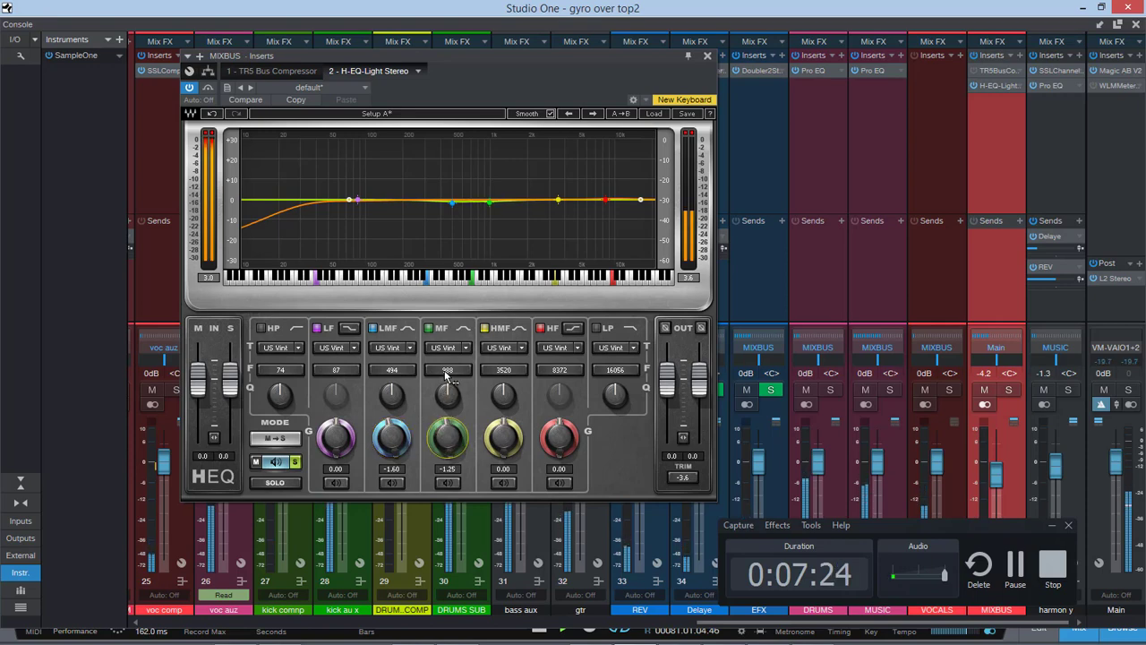
{"action": "left_click_drag", "start_coordinate": [447, 375], "coordinate": [447, 397]}
{"action": "left_click", "coordinate": [447, 430]}
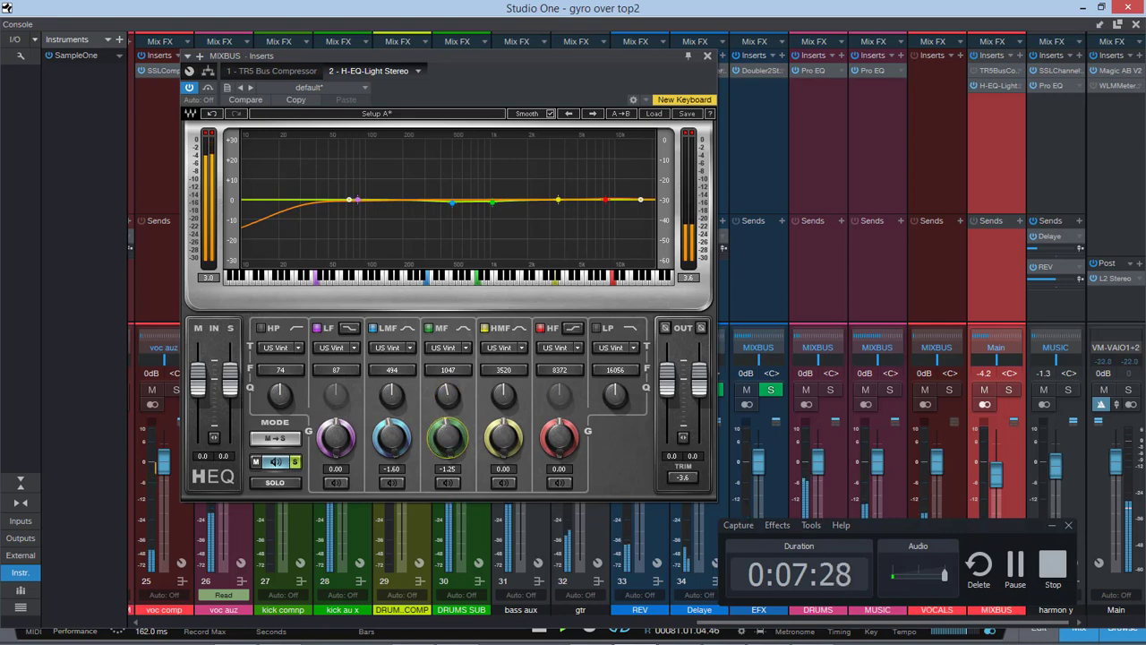
{"action": "left_click", "coordinate": [296, 462]}
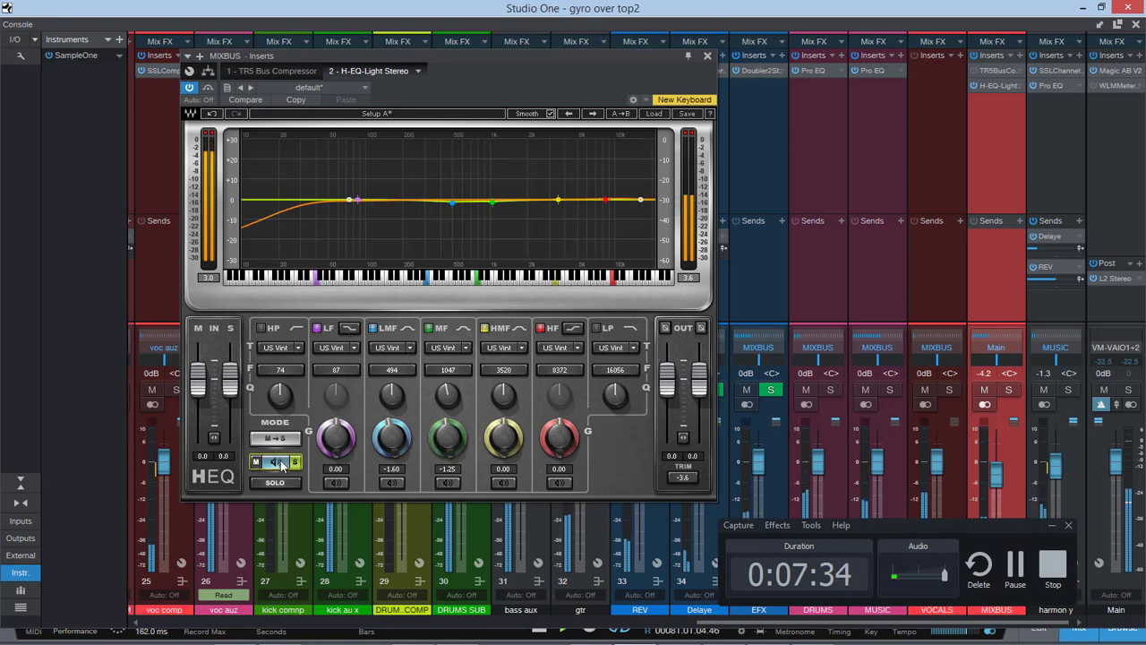
{"action": "left_click", "coordinate": [280, 465]}
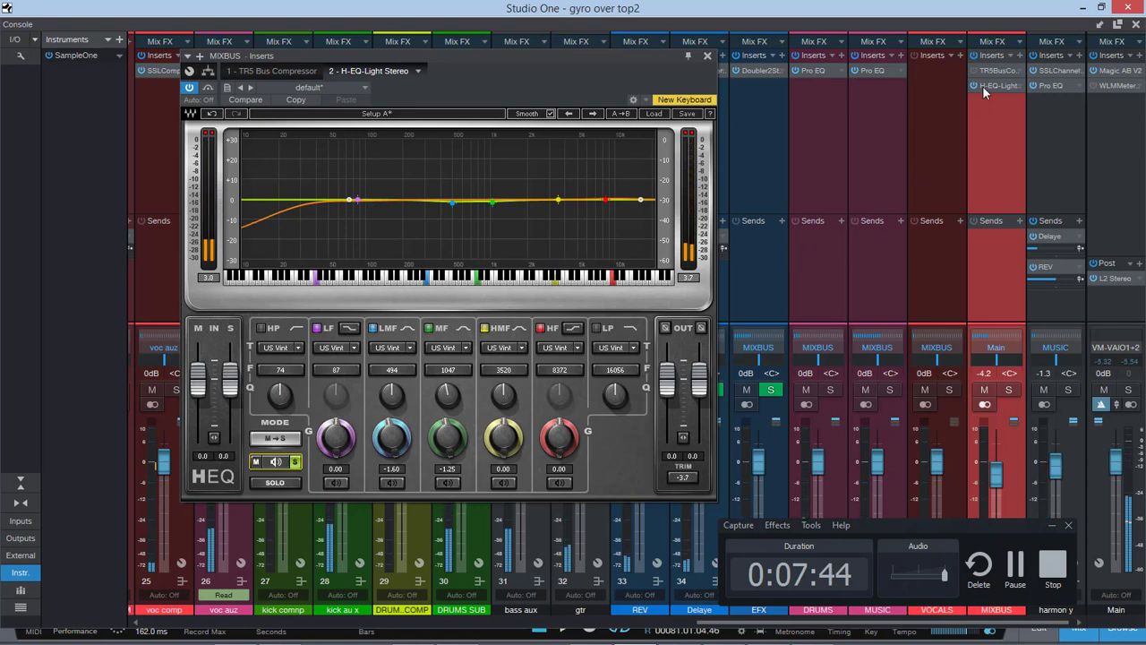
- Move the H-EQ insert above the TR5 Bus Compressor on the MIXBUS channel, and reset the H-EQ's level meters
{"action": "left_click_drag", "start_coordinate": [990, 77], "coordinate": [991, 71]}
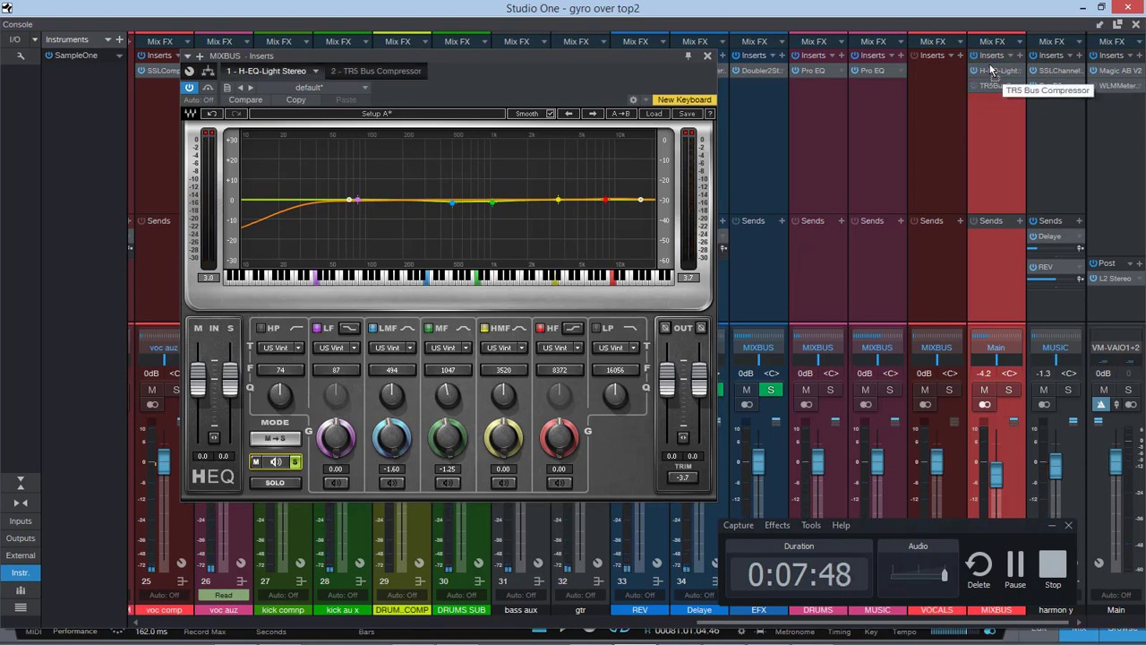
{"action": "left_click", "coordinate": [205, 134]}
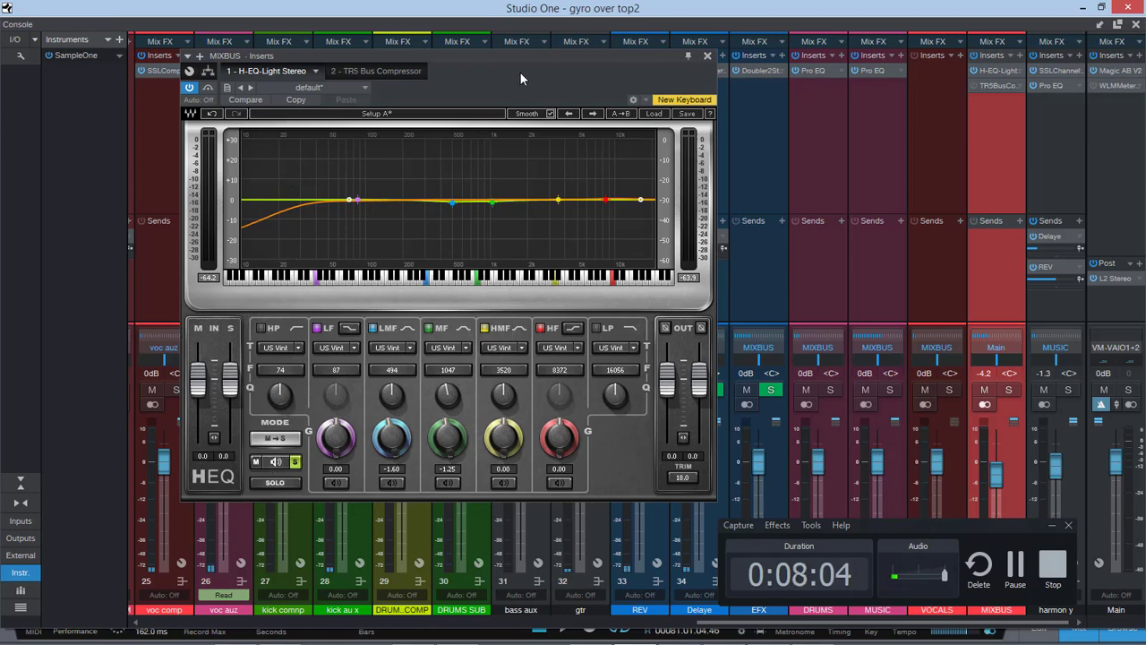
- Search the plug-ins for s1 and insert the S1 Imager Stereo on the MIXBUS channel
{"action": "left_click_drag", "start_coordinate": [520, 72], "coordinate": [574, 54]}
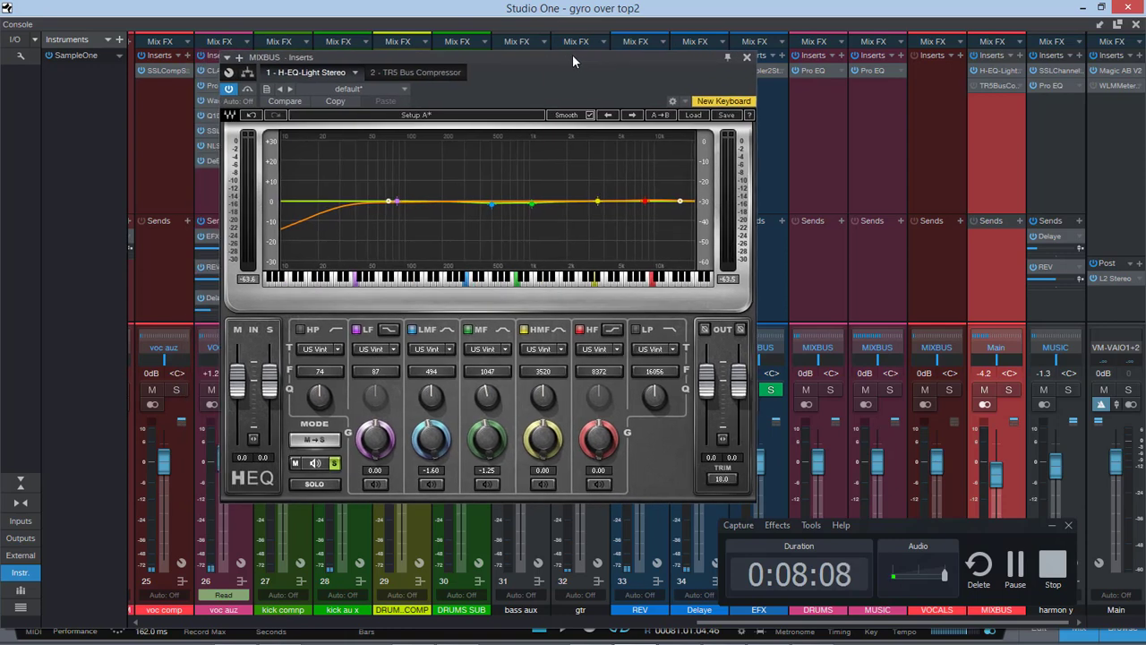
{"action": "left_click", "coordinate": [1022, 53]}
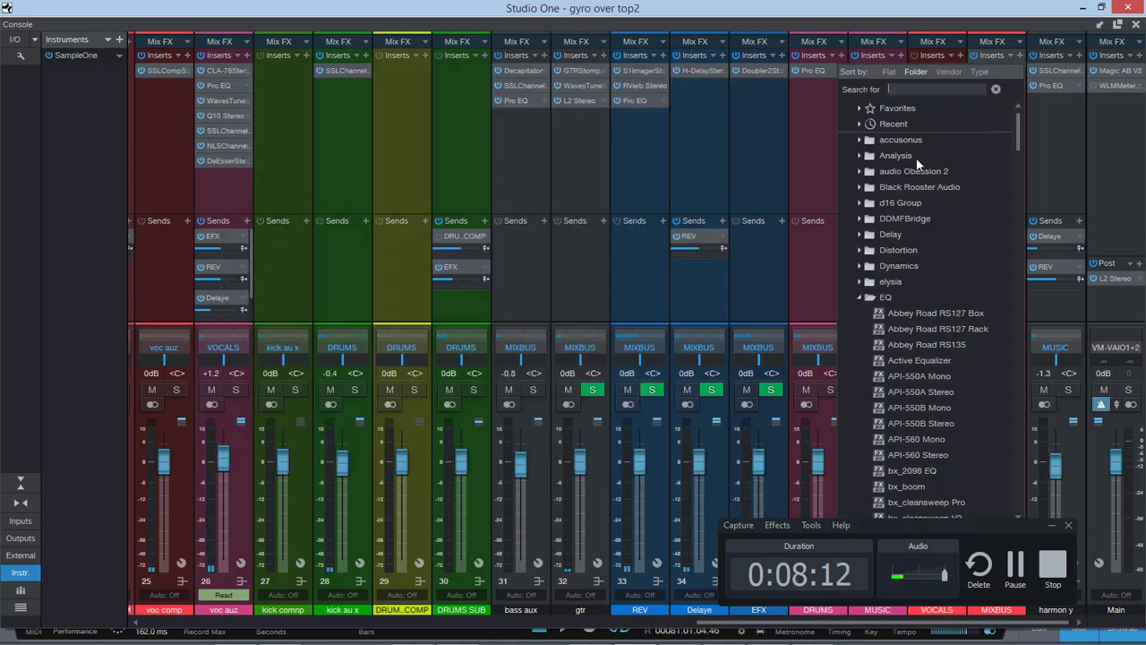
{"action": "left_click", "coordinate": [859, 296]}
{"action": "scroll", "coordinate": [857, 296], "scroll_direction": "down", "scroll_amount": 5}
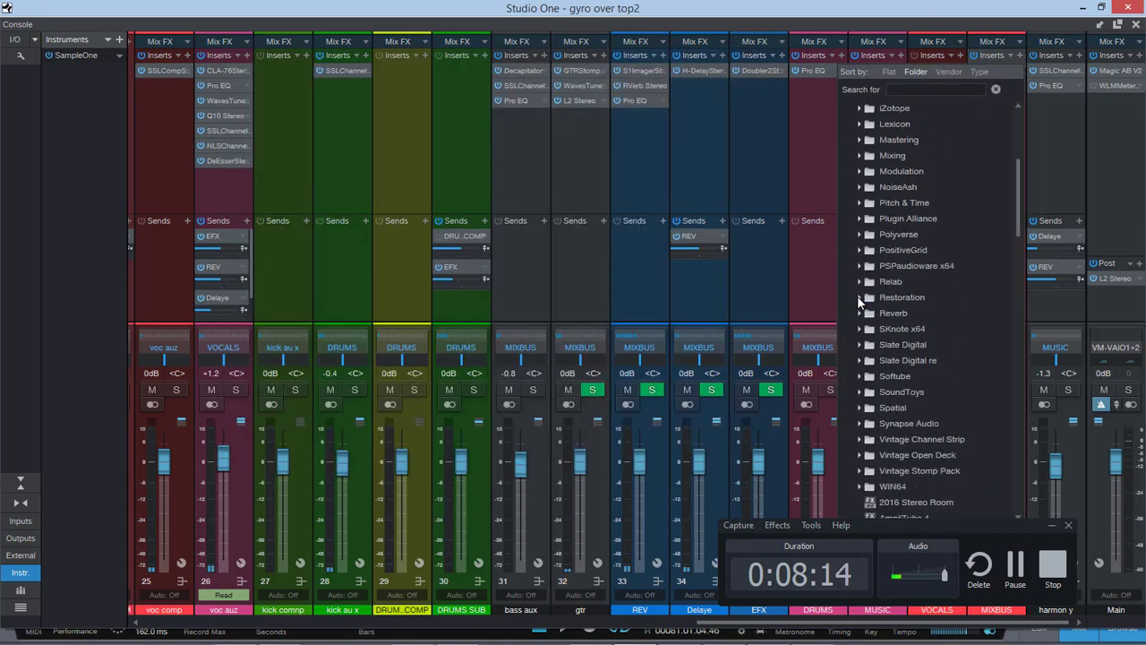
{"action": "scroll", "coordinate": [857, 295], "scroll_direction": "up", "scroll_amount": 3}
{"action": "left_click", "coordinate": [922, 89]}
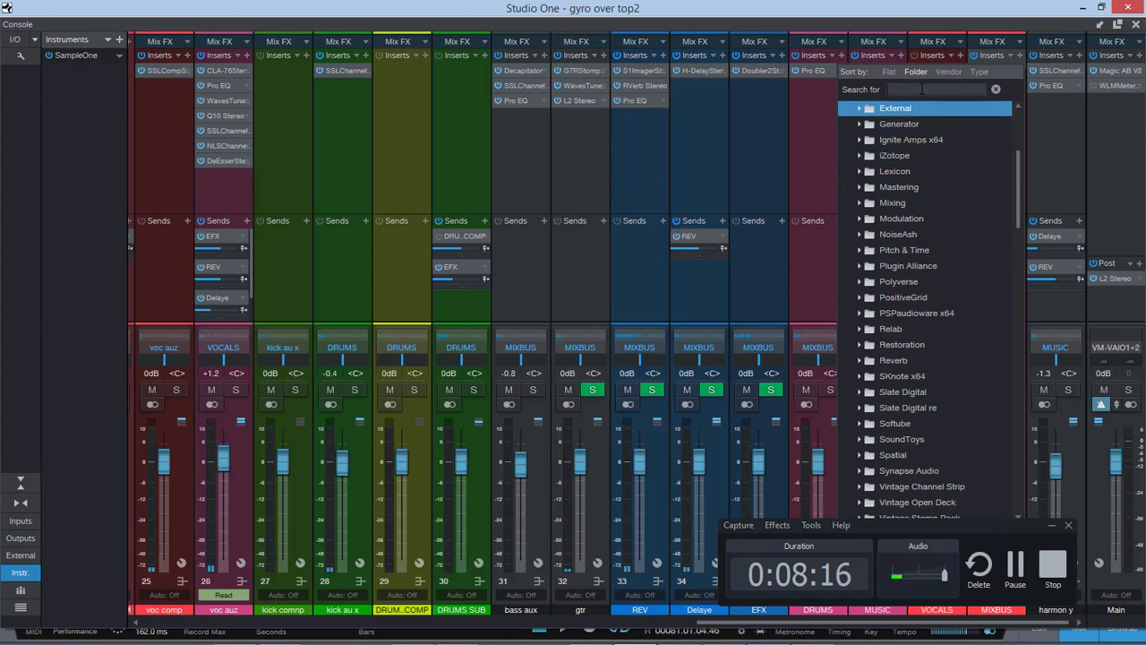
{"action": "type", "text": "S1"}
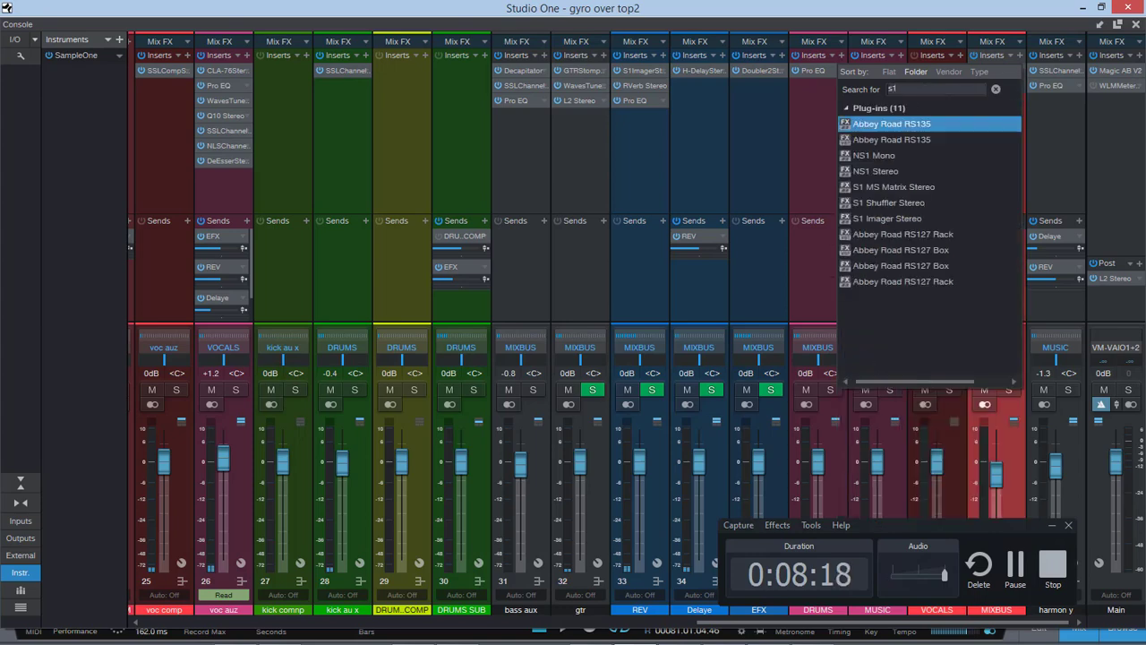
{"action": "double_click", "coordinate": [914, 218]}
{"action": "left_click_drag", "start_coordinate": [516, 64], "coordinate": [775, 132]}
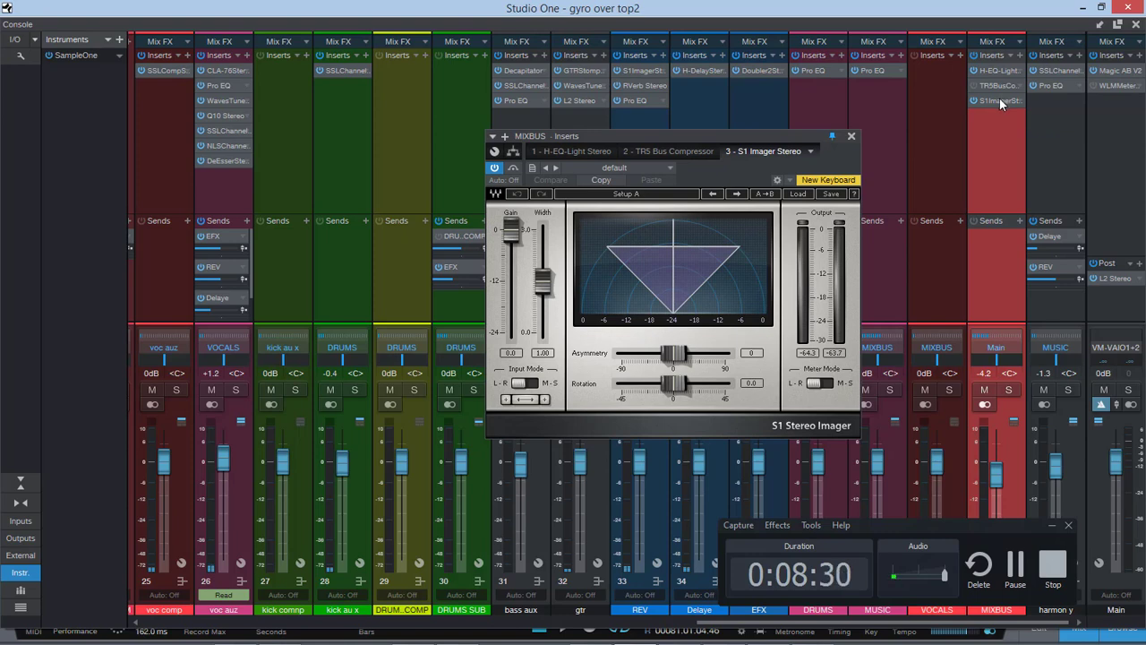
- Move the S1 Imager above the TR5 Bus Compressor on the MIXBUS channel, and remove the TR5 Bus Compressor insert
{"action": "left_click_drag", "start_coordinate": [1000, 103], "coordinate": [998, 85]}
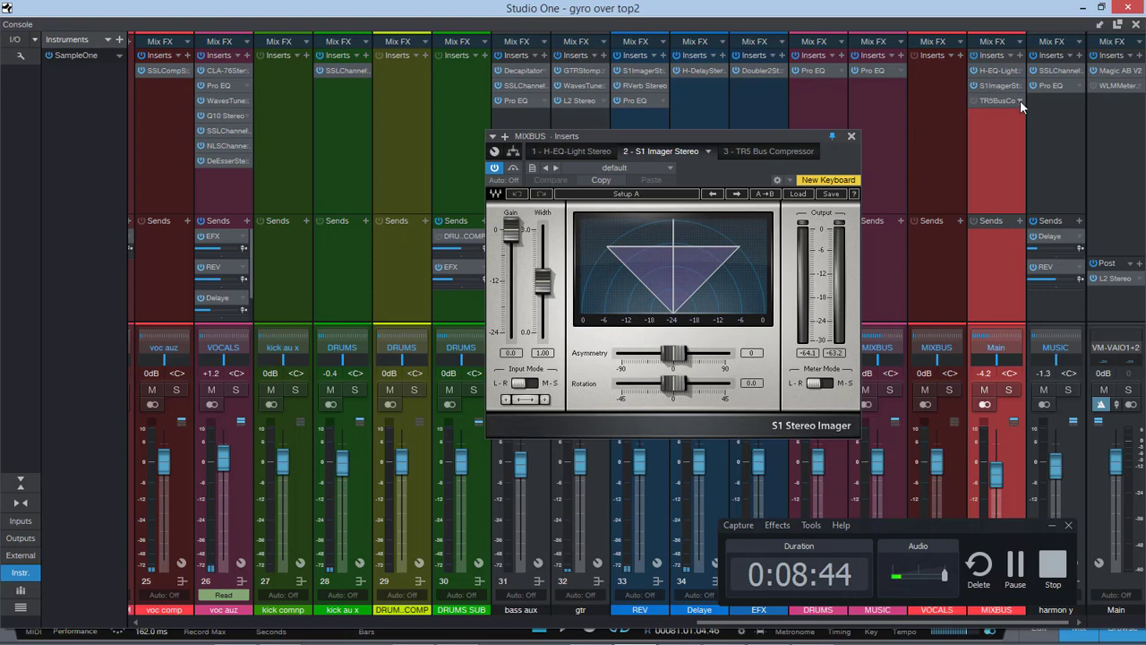
{"action": "left_click", "coordinate": [1020, 100]}
{"action": "left_click", "coordinate": [1039, 249]}
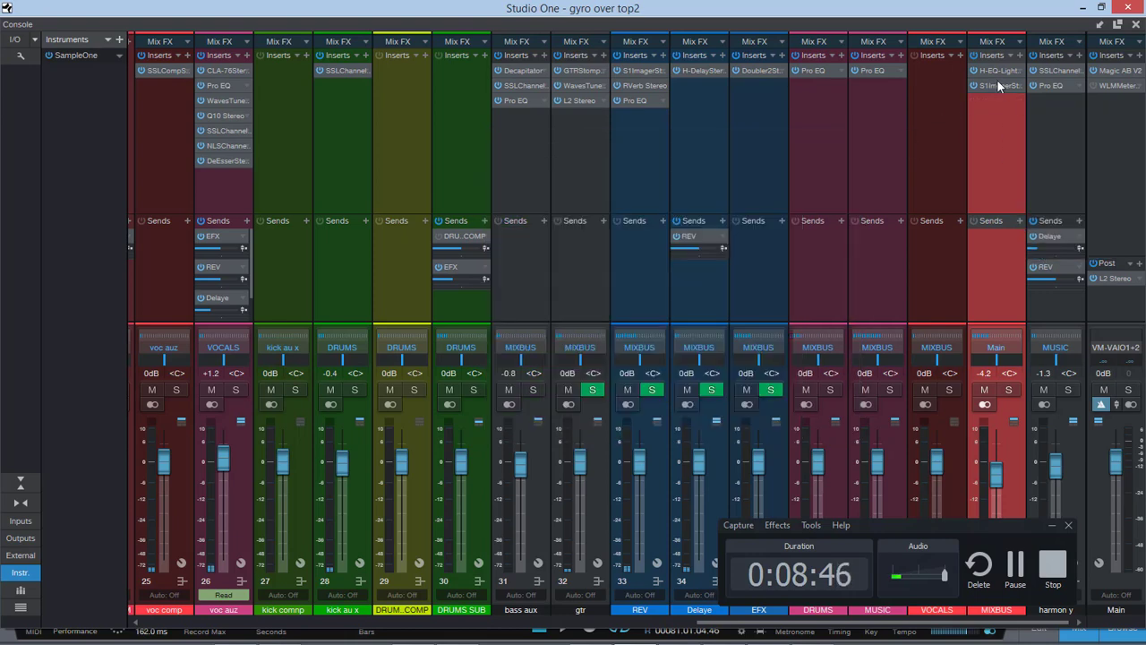
{"action": "left_click", "coordinate": [993, 85]}
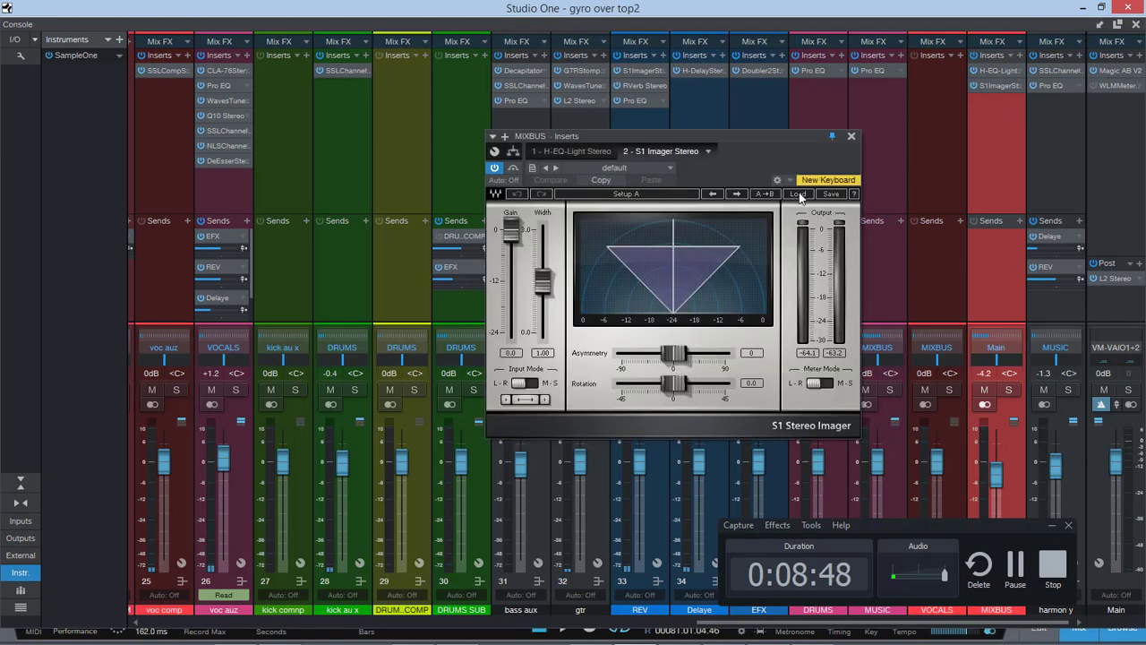
- Play the song from about bar 29 in the arrangement and raise the S1 Imager's width to 2.01
{"action": "key", "text": "space"}
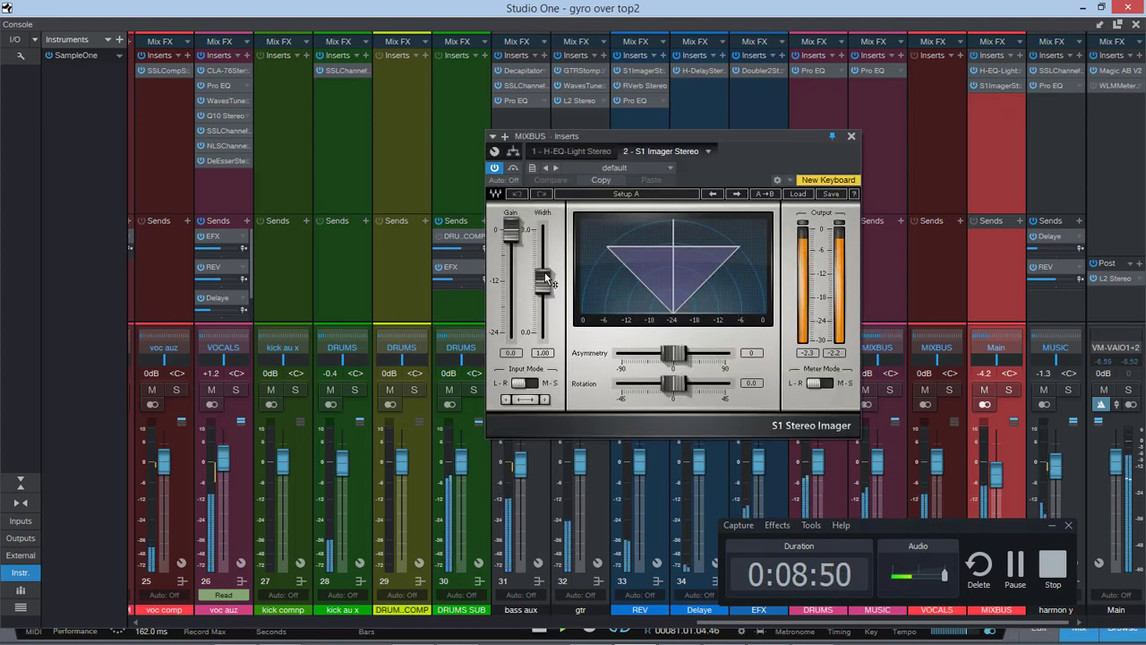
{"action": "left_click", "coordinate": [1117, 25]}
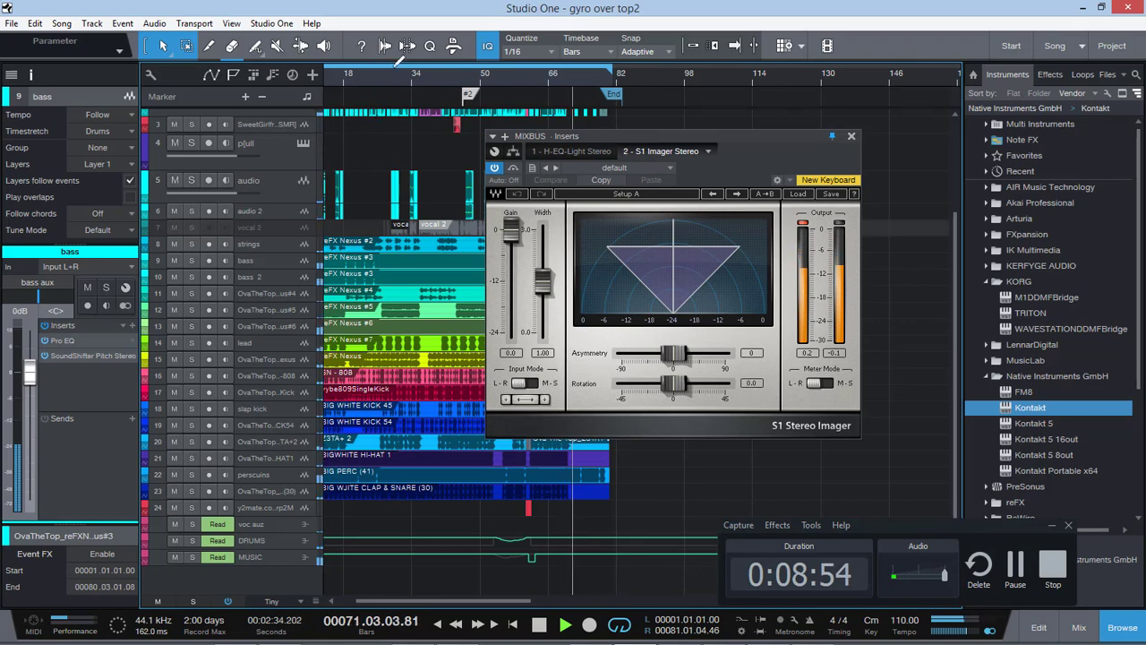
{"action": "left_click", "coordinate": [390, 81]}
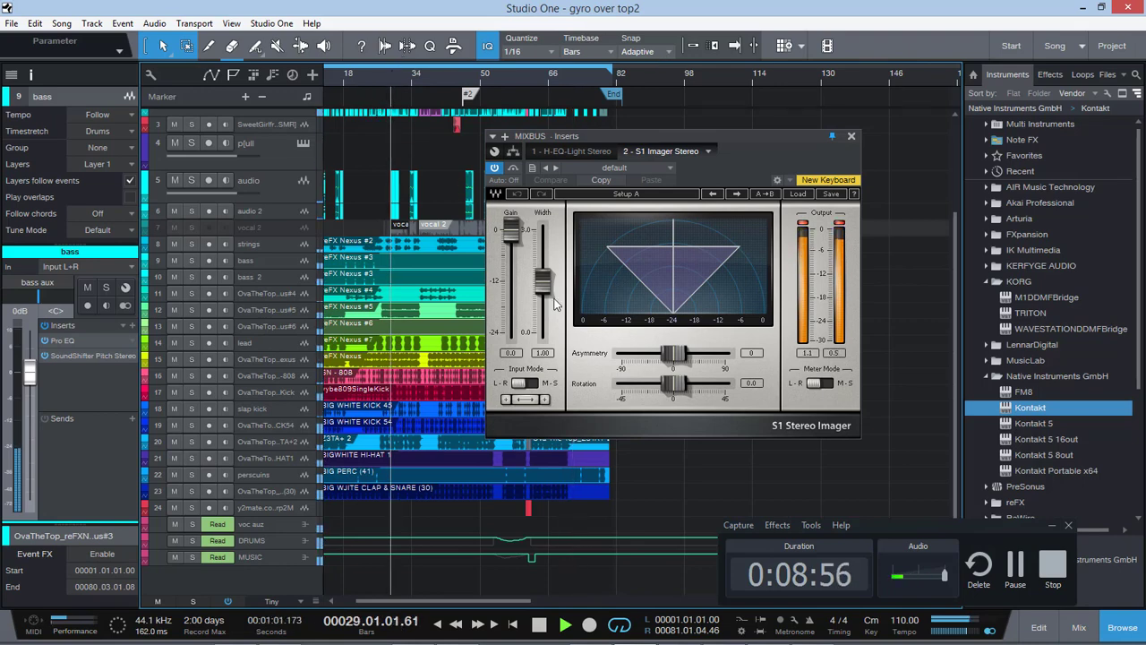
{"action": "left_click_drag", "start_coordinate": [544, 284], "coordinate": [542, 250]}
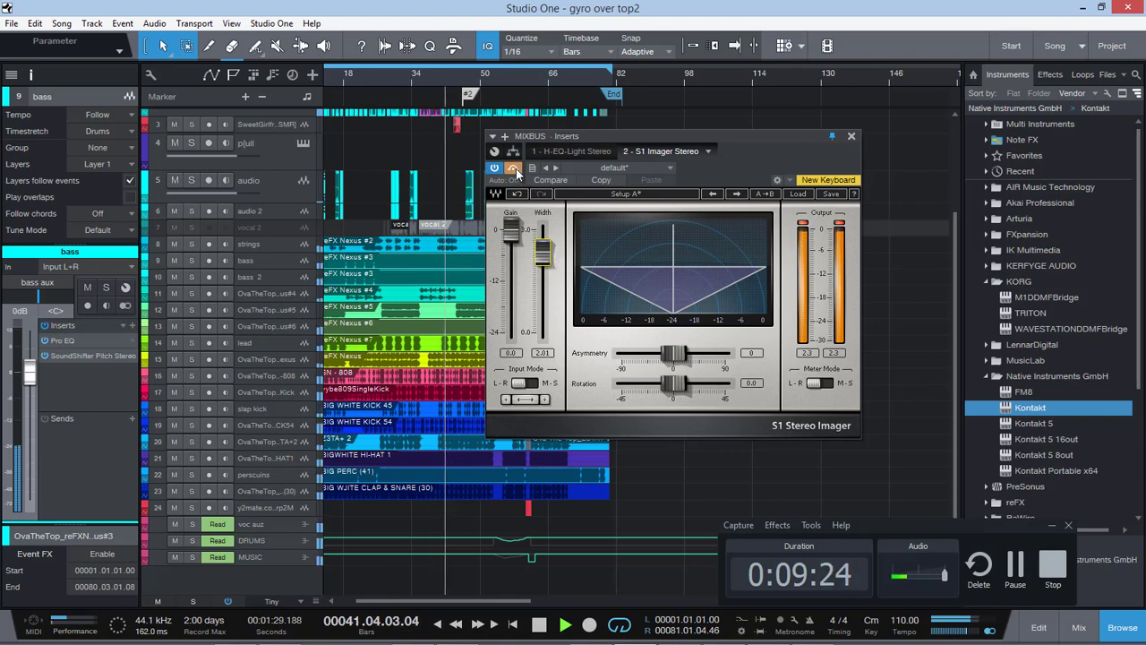
- Reopen the MIXBUS S1 Imager from the console, set its width to 2.00 and reset its output meters
{"action": "left_click", "coordinate": [851, 139]}
{"action": "key", "text": "F3"}
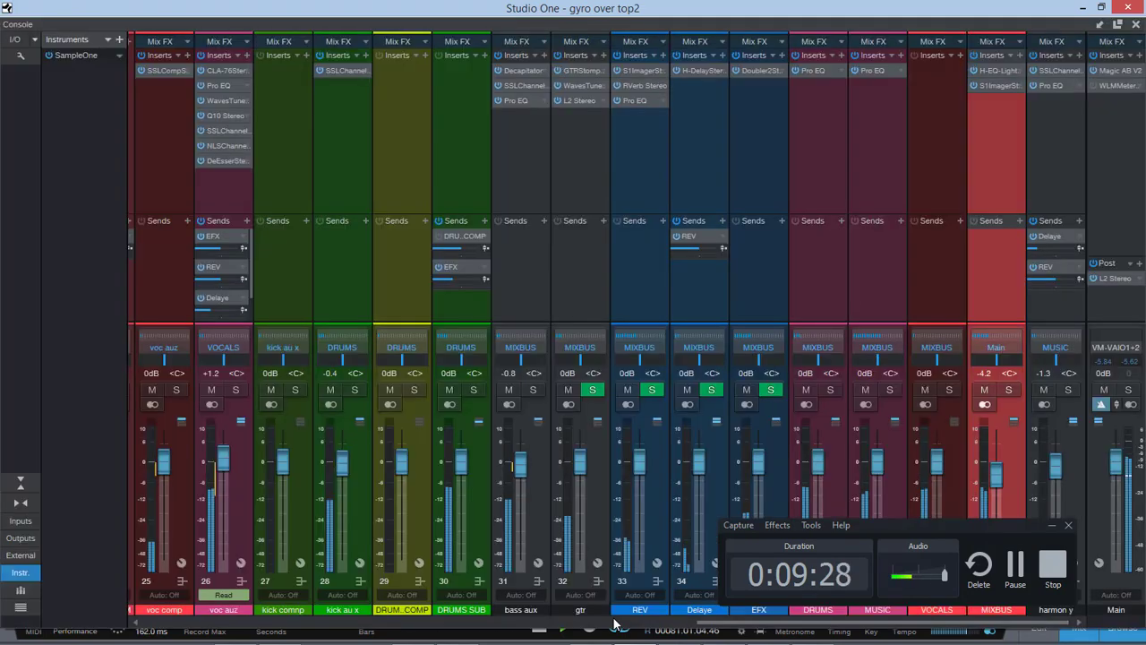
{"action": "double_click", "coordinate": [994, 85]}
{"action": "left_click_drag", "start_coordinate": [758, 130], "coordinate": [726, 151]}
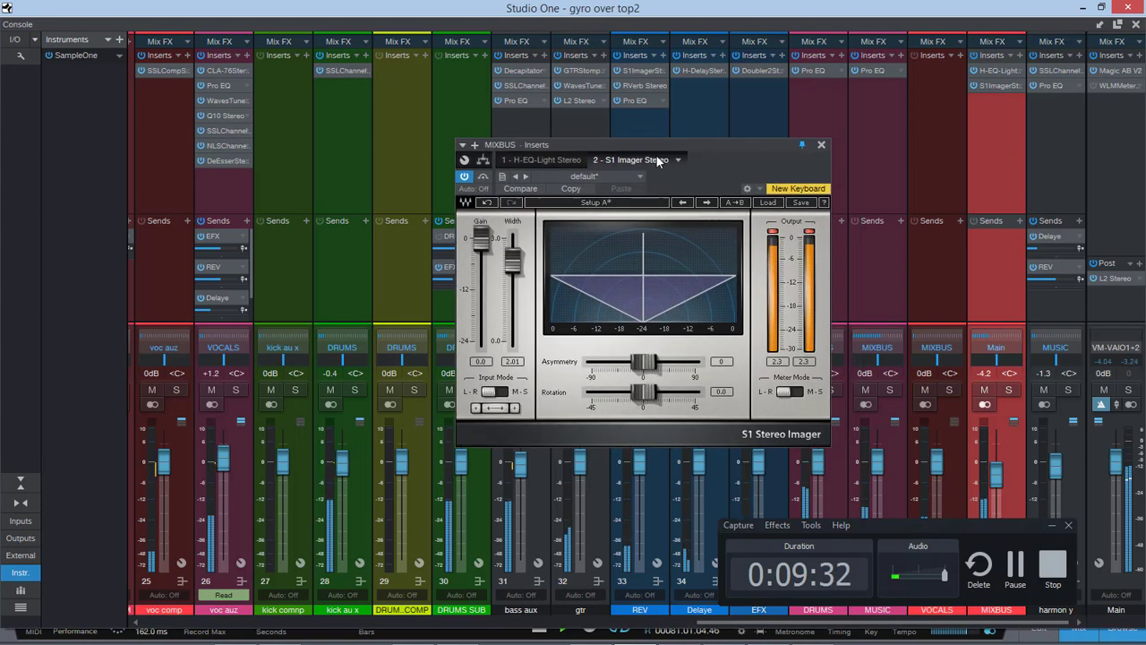
{"action": "left_click_drag", "start_coordinate": [657, 160], "coordinate": [651, 155]}
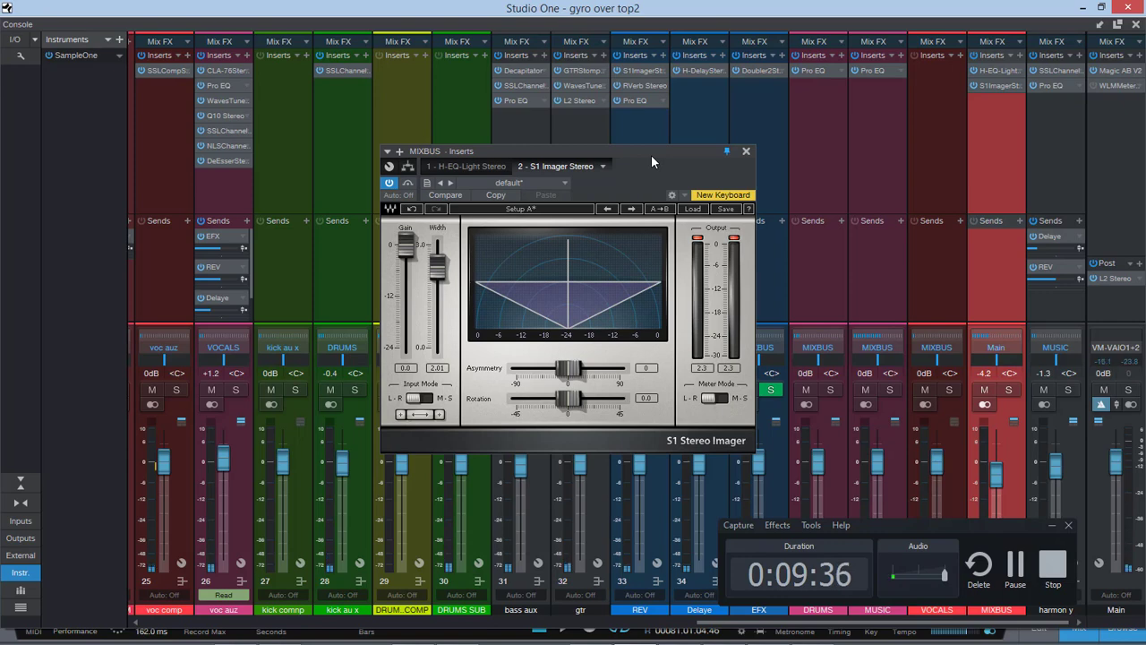
{"action": "left_click", "coordinate": [439, 276]}
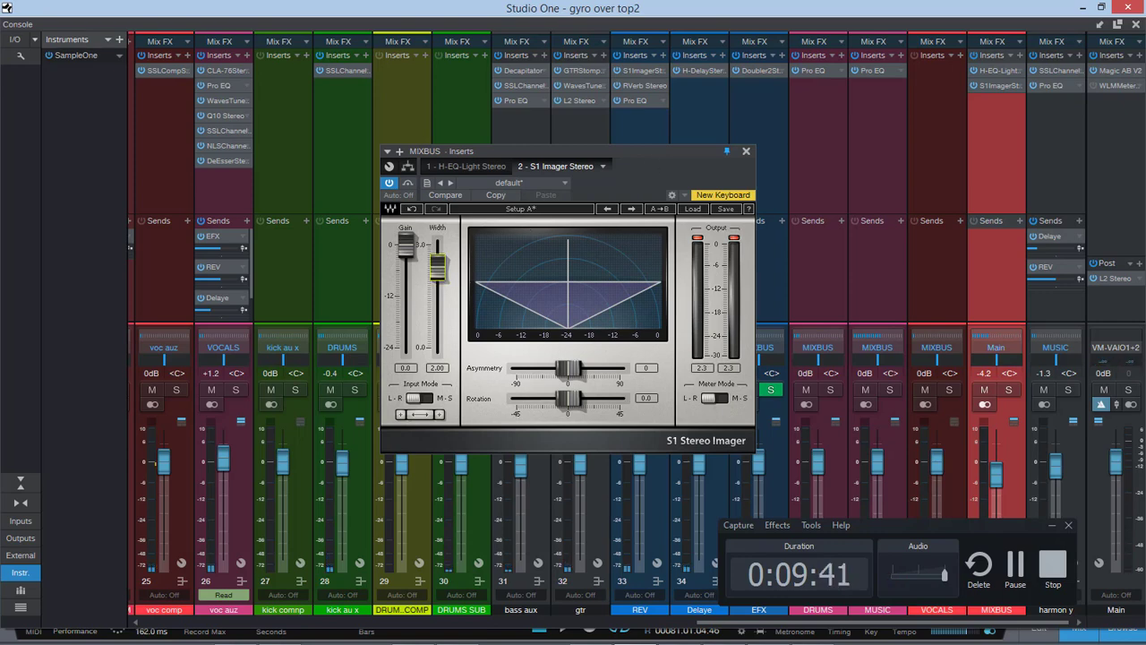
{"action": "left_click", "coordinate": [701, 244]}
- Play the mix and compare it with the S1 Imager bypassed and active
{"action": "key", "text": "space"}
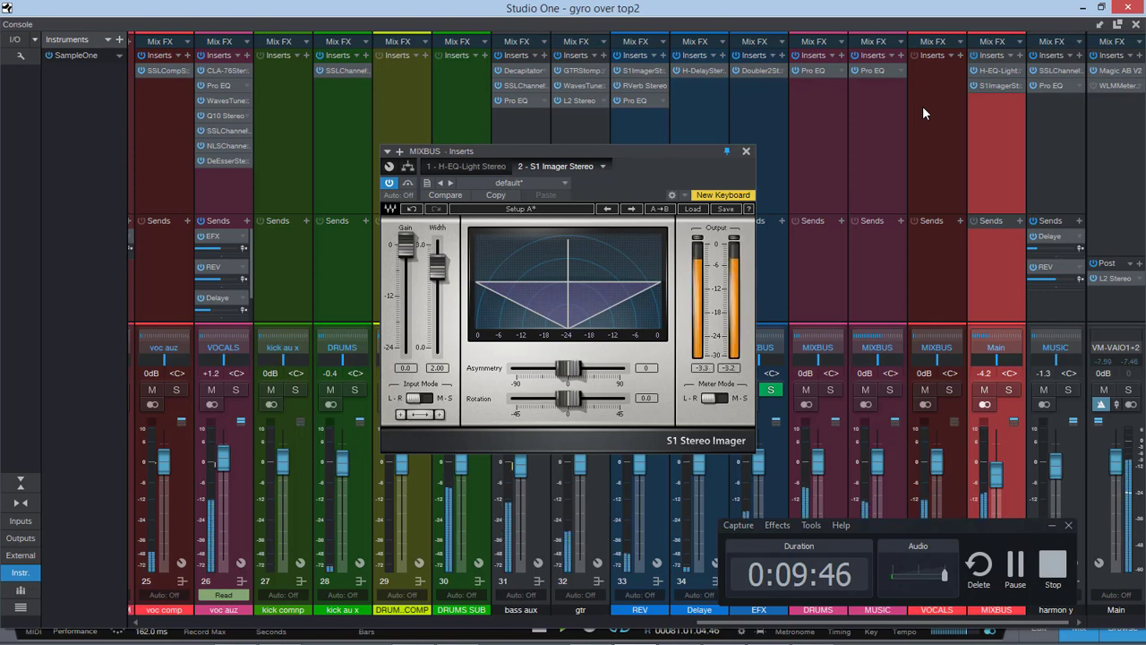
{"action": "left_click", "coordinate": [409, 183]}
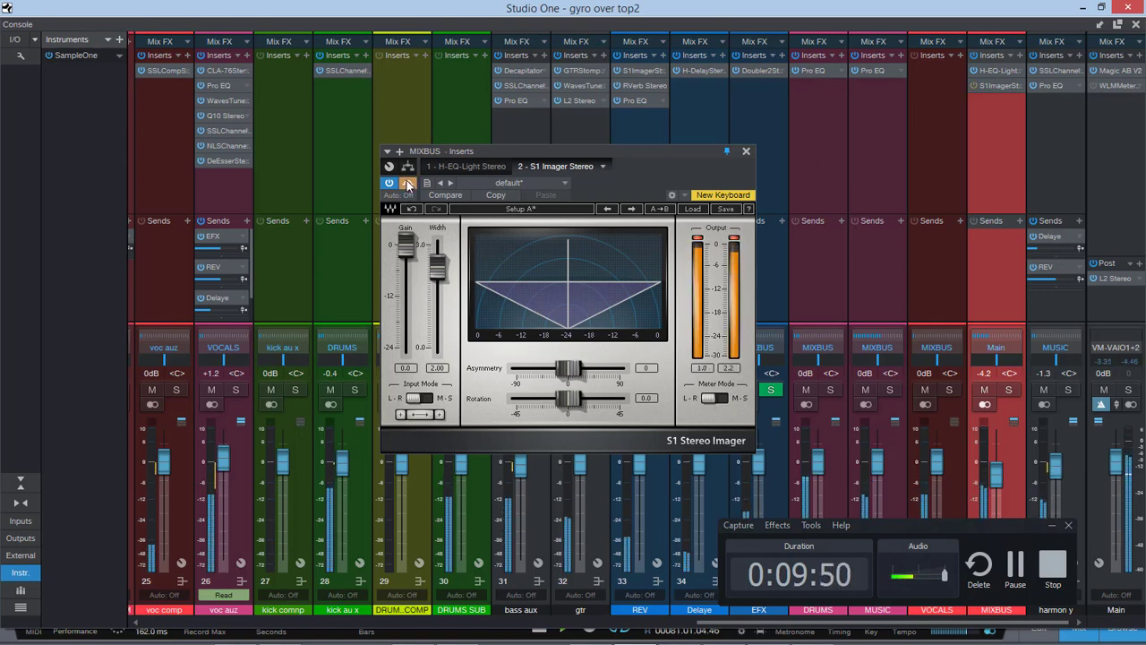
{"action": "left_click", "coordinate": [407, 183]}
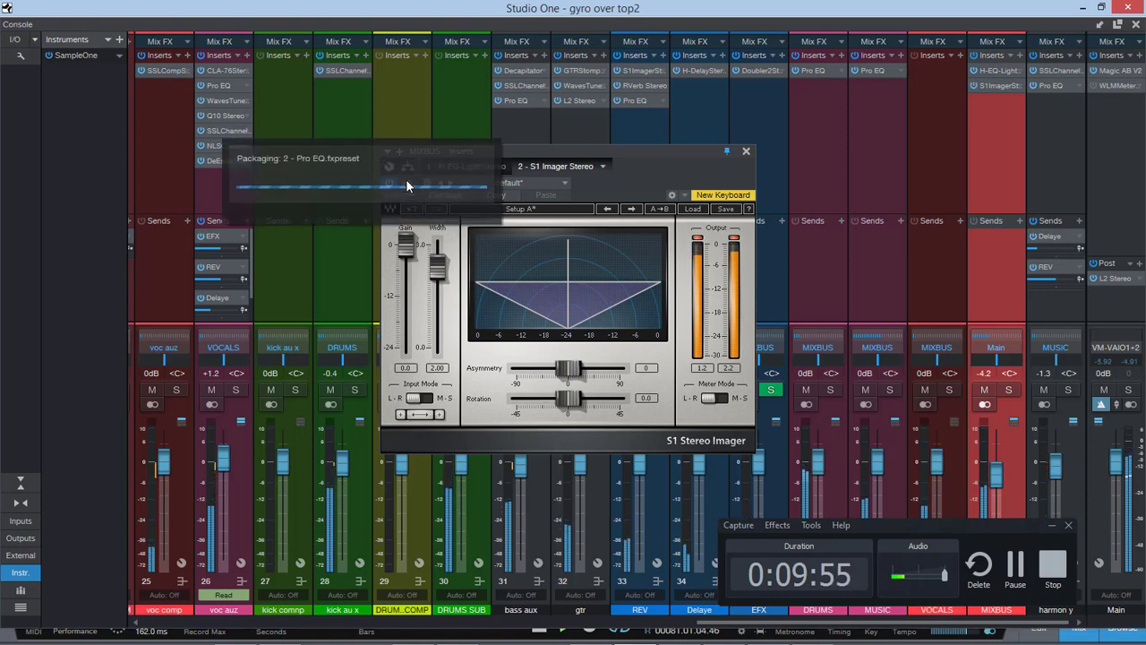
- Lower the S1 Imager's width in small stages through 1.99 and 1.94 to 1.87 while comparing against bypass
{"action": "left_click_drag", "start_coordinate": [437, 262], "coordinate": [437, 263]}
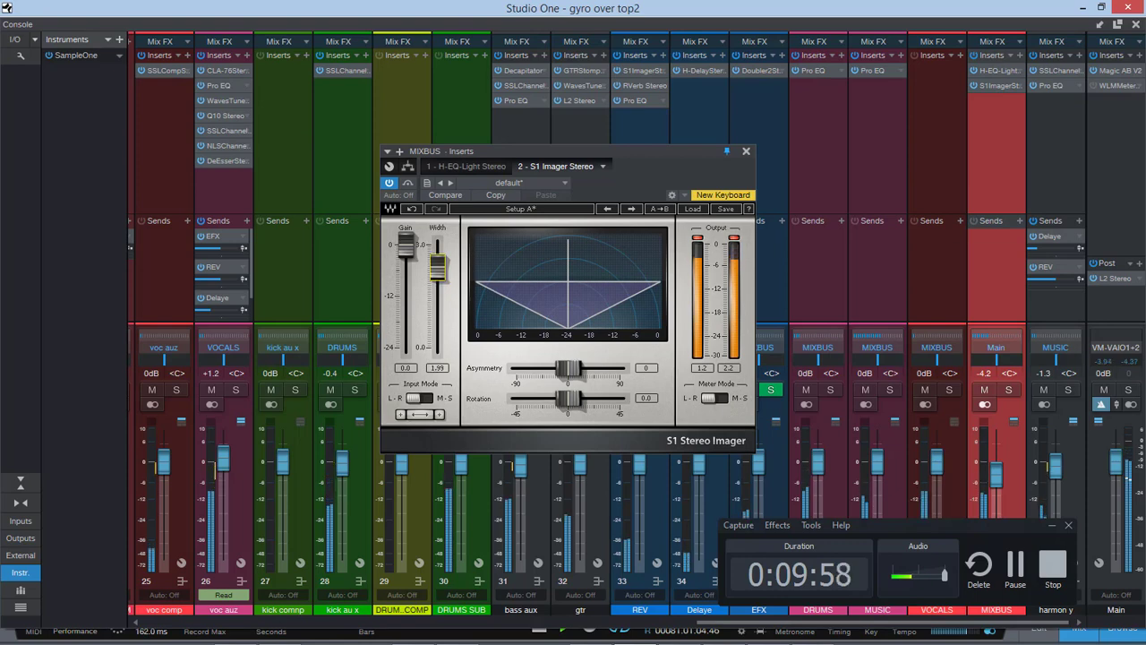
{"action": "left_click_drag", "start_coordinate": [437, 264], "coordinate": [436, 267]}
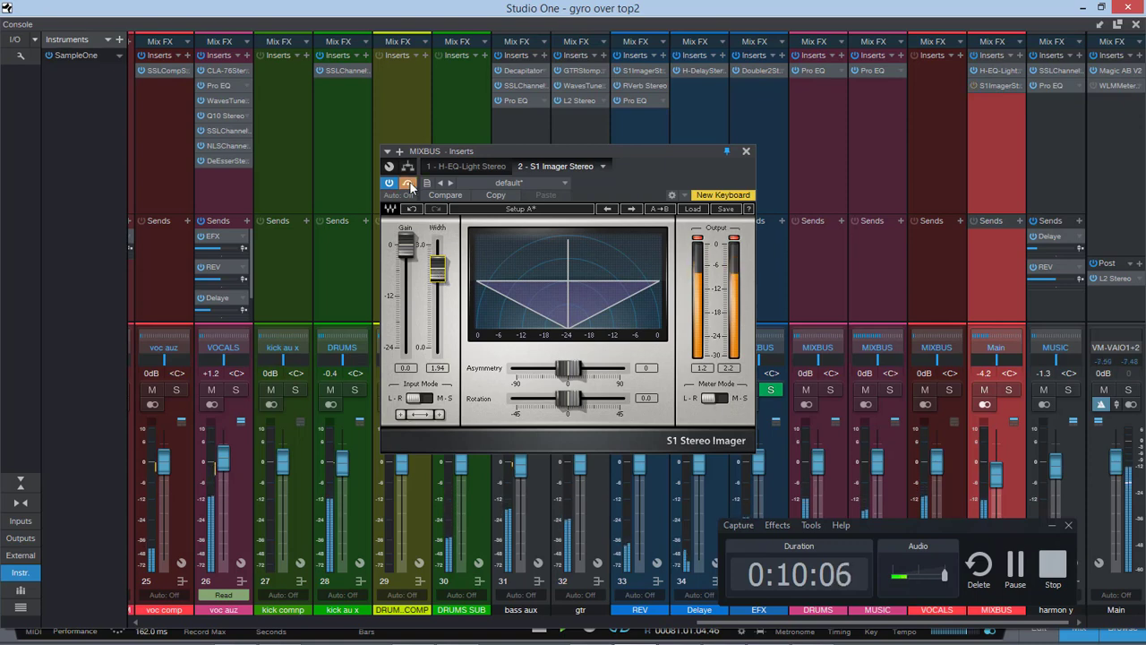
{"action": "left_click_drag", "start_coordinate": [436, 266], "coordinate": [436, 273]}
{"action": "left_click_drag", "start_coordinate": [438, 272], "coordinate": [448, 274]}
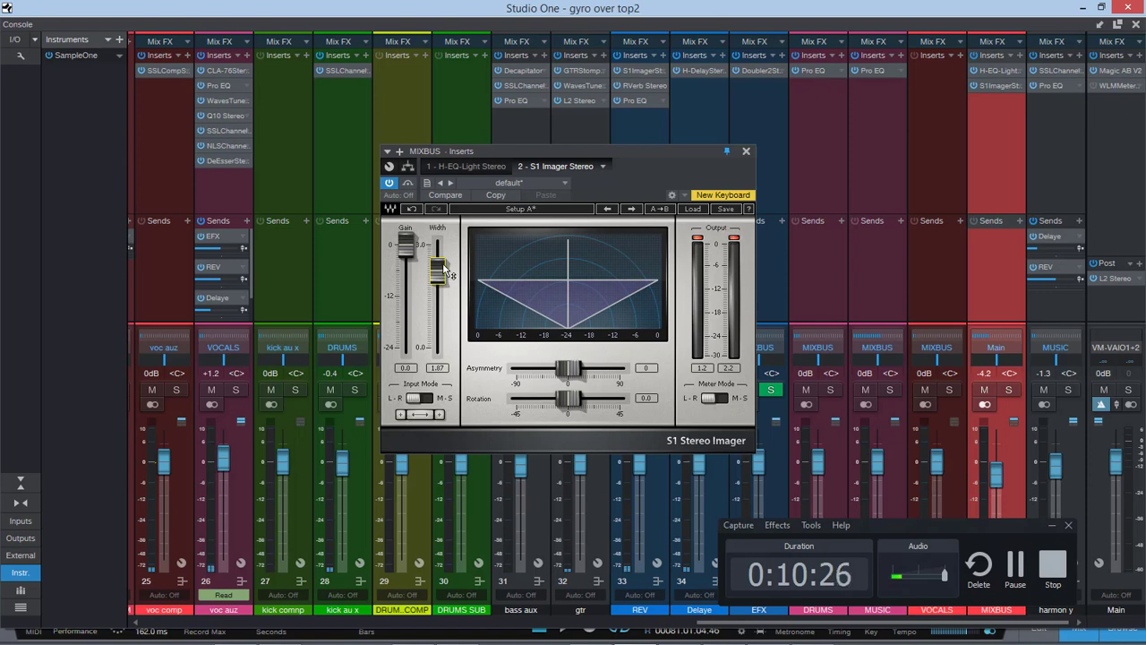
- Try the S1 Imager's width at 1.53 against bypass during playback, reset its meters and settle the width at 1.50
{"action": "left_click_drag", "start_coordinate": [443, 271], "coordinate": [442, 283]}
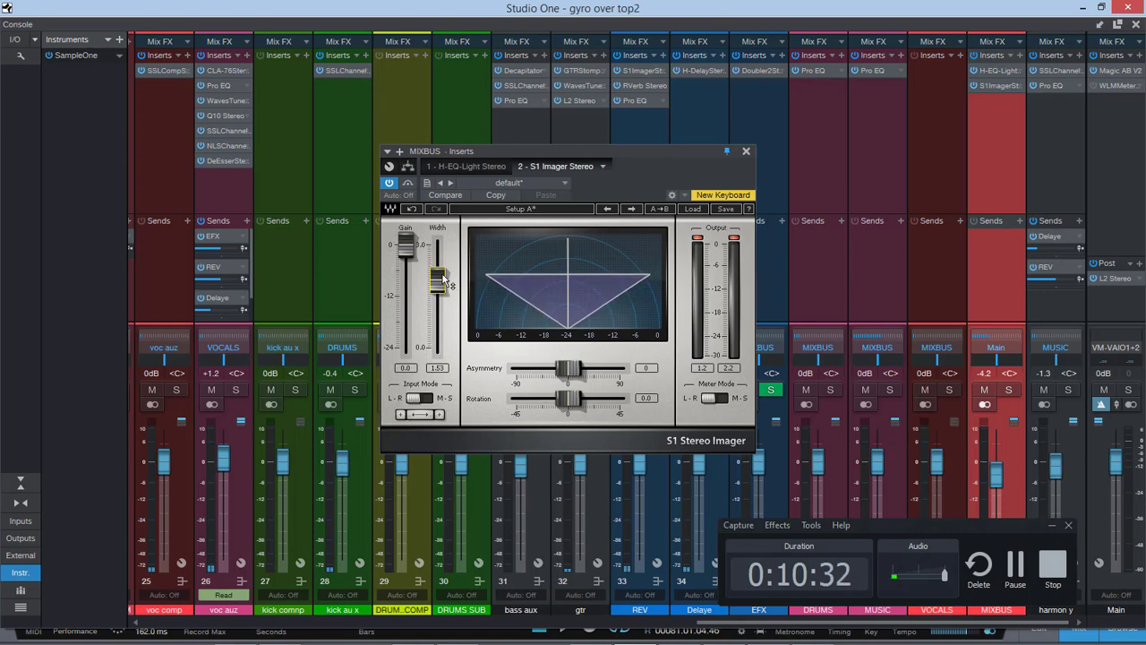
{"action": "key", "text": "space"}
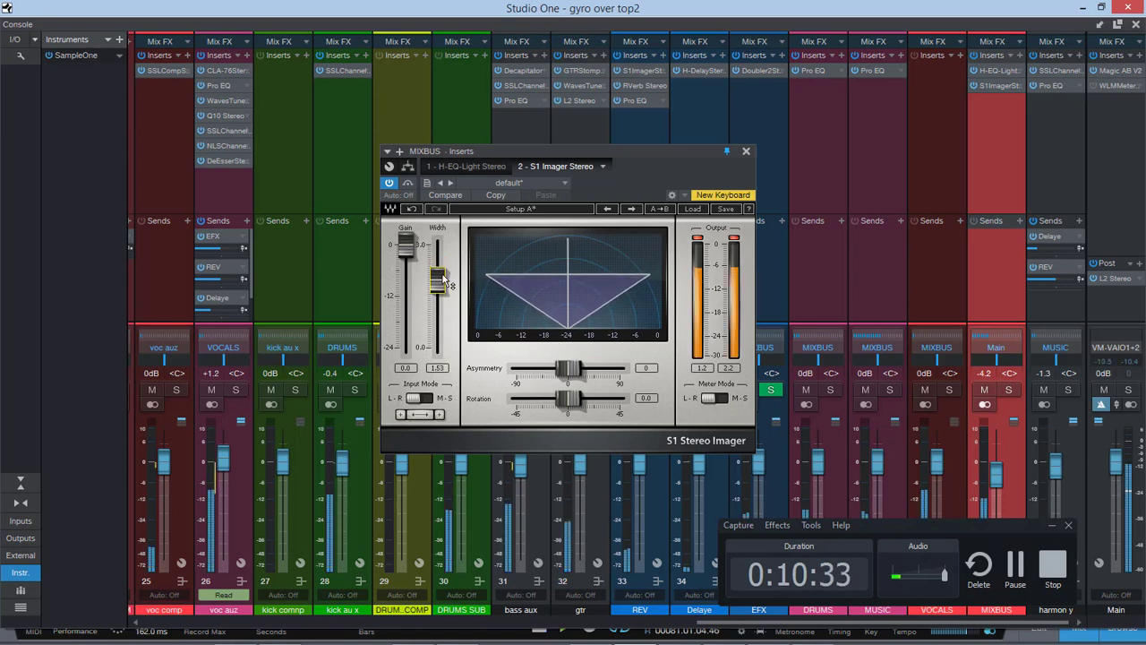
{"action": "left_click", "coordinate": [408, 184]}
{"action": "left_click", "coordinate": [408, 184]}
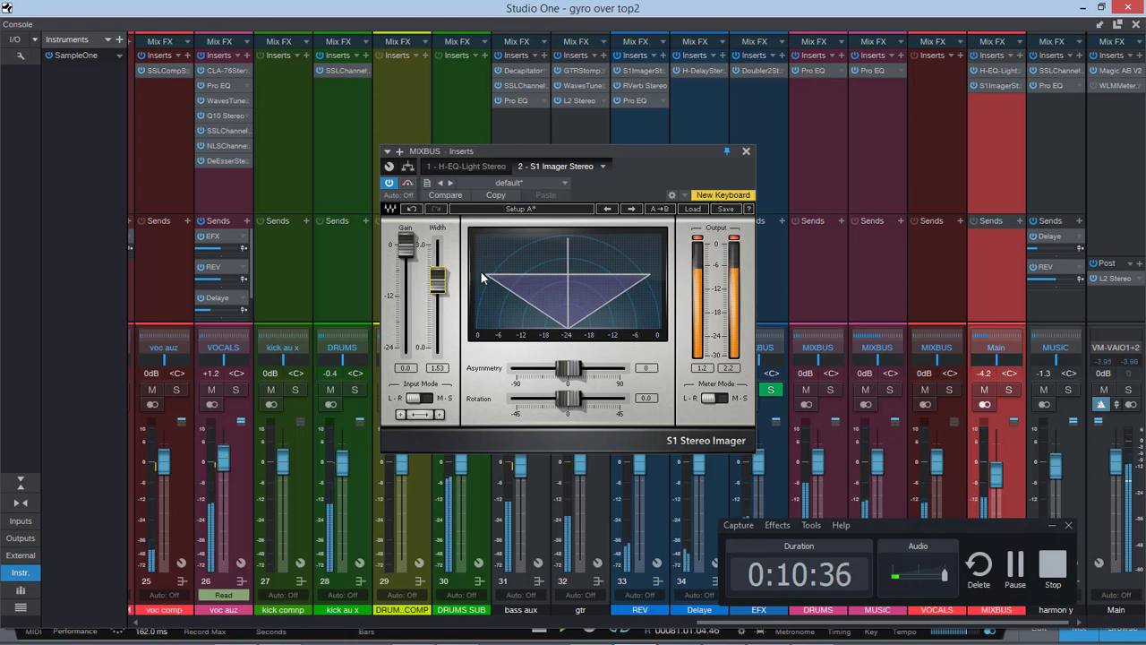
{"action": "left_click", "coordinate": [698, 240]}
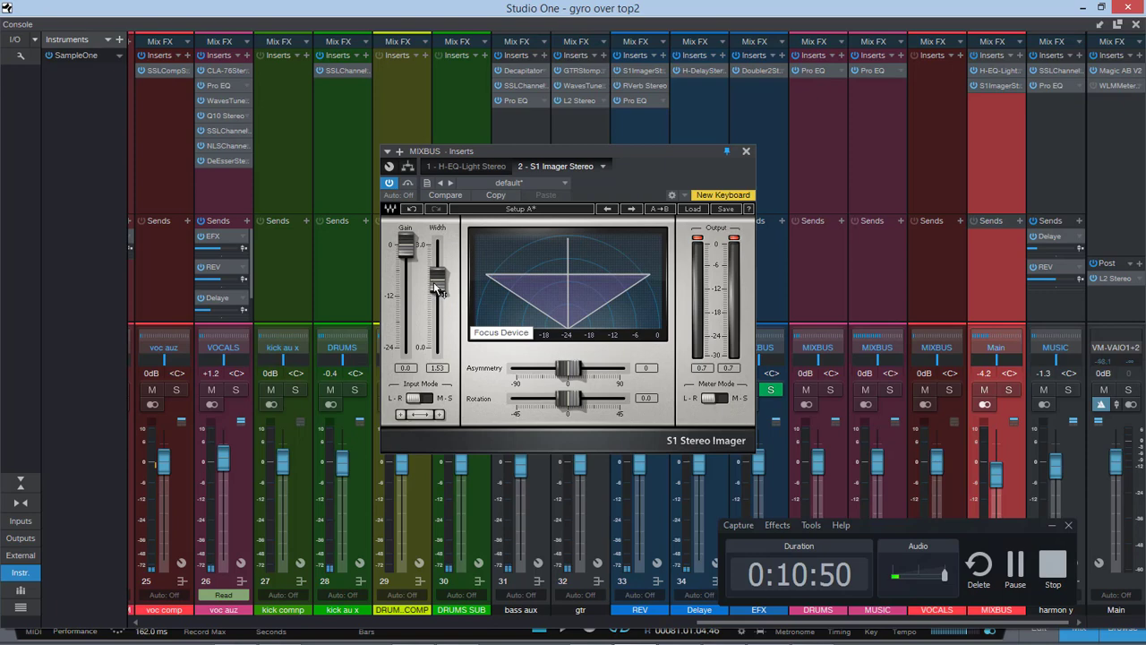
{"action": "left_click_drag", "start_coordinate": [435, 286], "coordinate": [436, 291]}
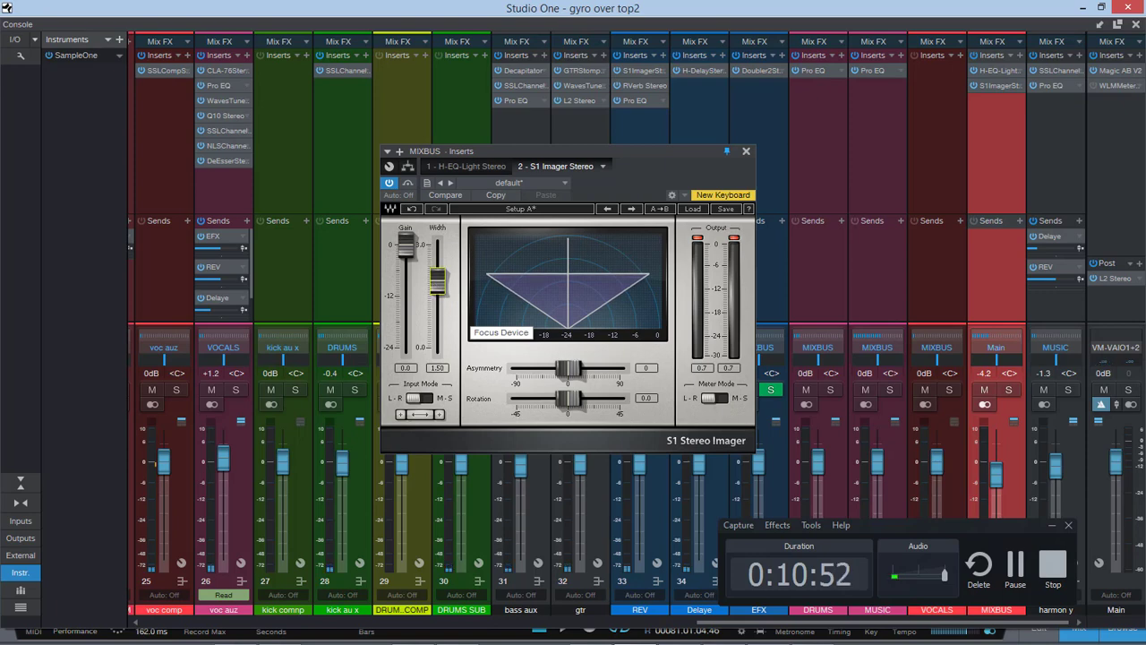
- Search the plug-ins for ssl, insert SSLComp Stereo on the MIXBUS channel and close the S1 Imager window
{"action": "left_click", "coordinate": [1022, 54]}
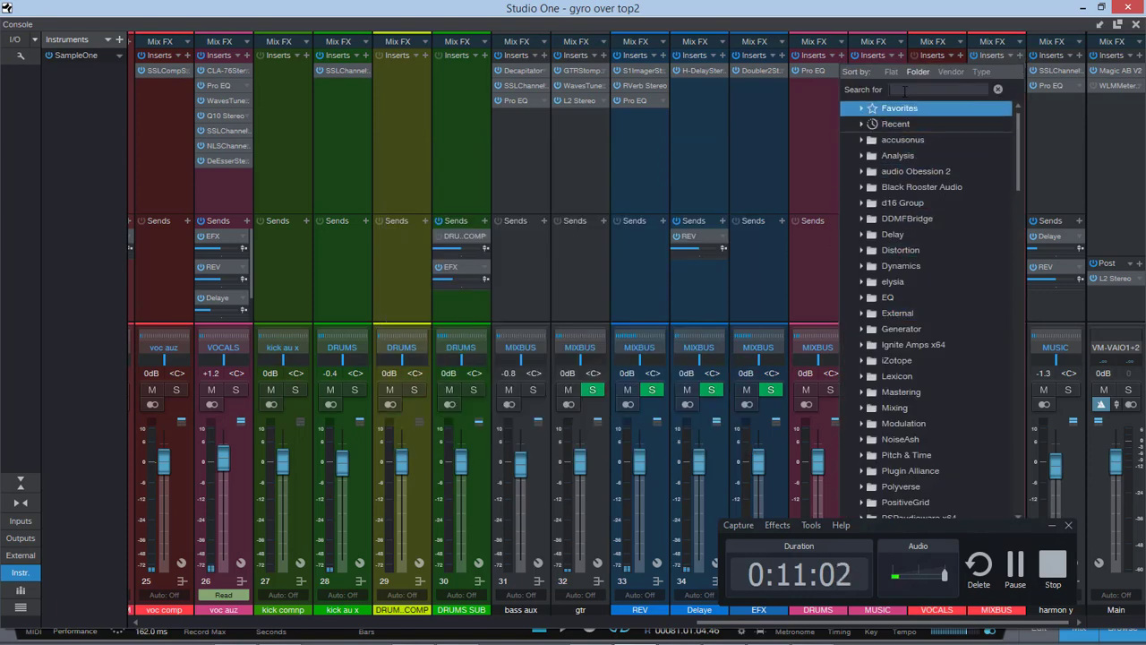
{"action": "type", "text": "ssl"}
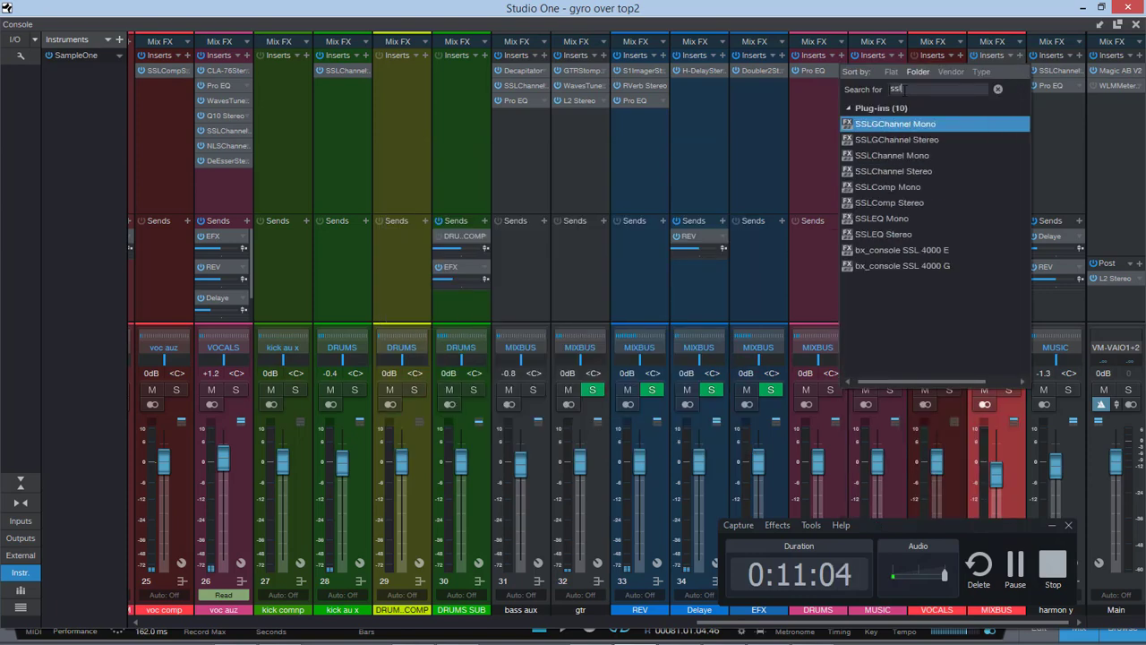
{"action": "left_click", "coordinate": [930, 205]}
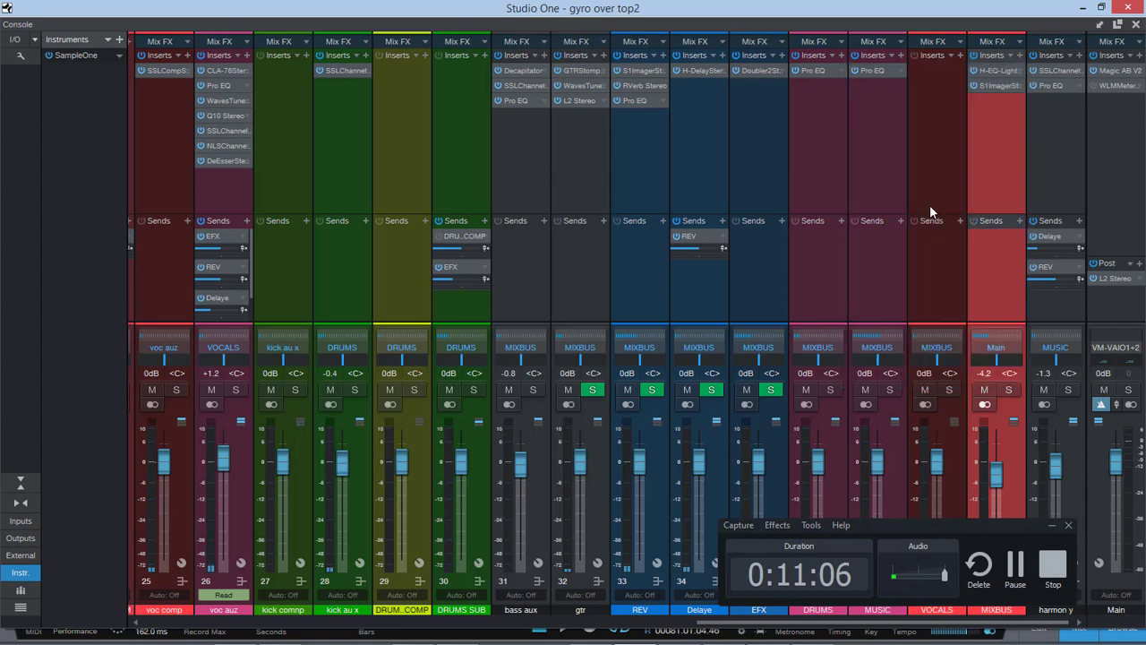
{"action": "left_click_drag", "start_coordinate": [612, 142], "coordinate": [761, 86]}
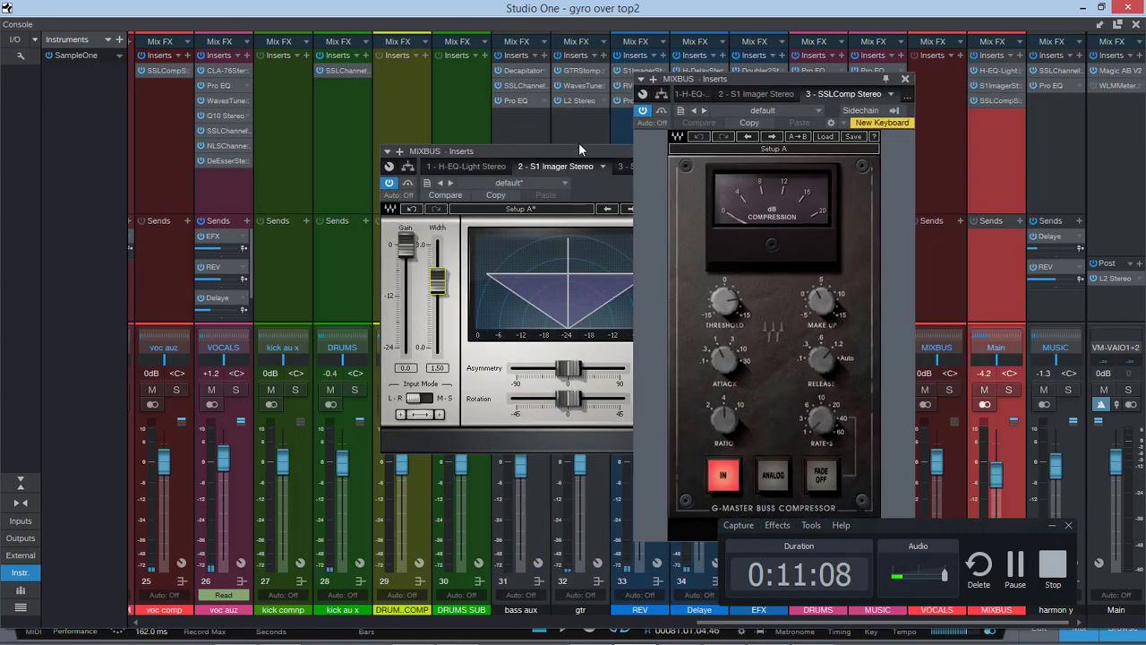
{"action": "left_click_drag", "start_coordinate": [550, 148], "coordinate": [282, 139]}
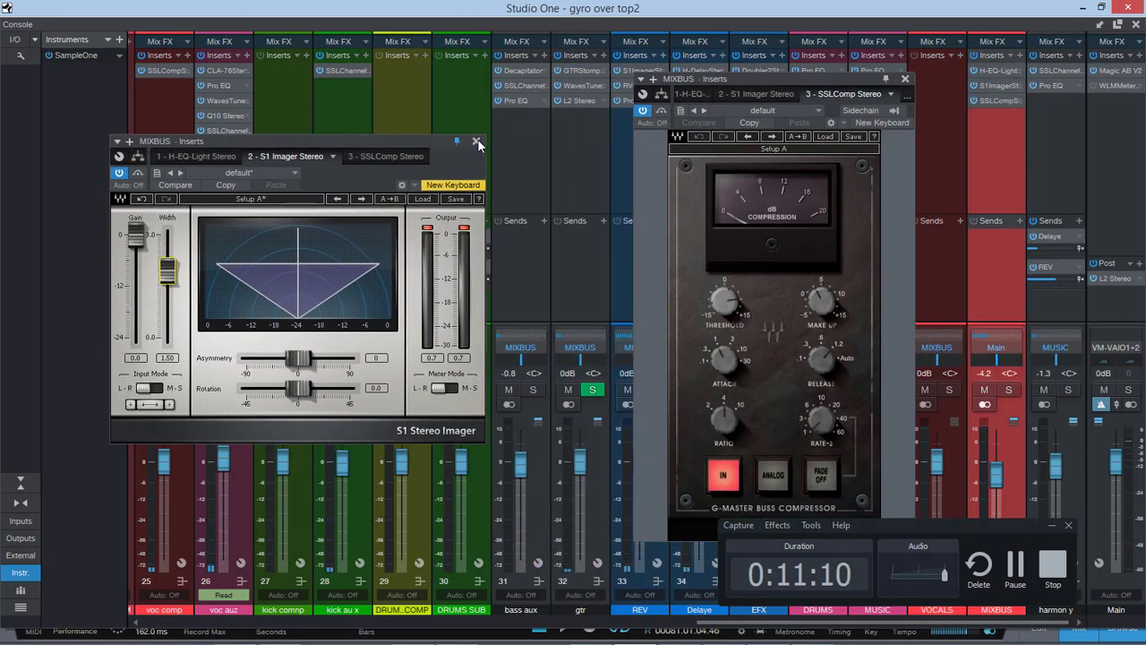
{"action": "left_click", "coordinate": [477, 143]}
- Set the SSLComp's ratio to 2:1, adjust its attack and release, and switch on its analog modelling
{"action": "left_click_drag", "start_coordinate": [737, 425], "coordinate": [737, 419]}
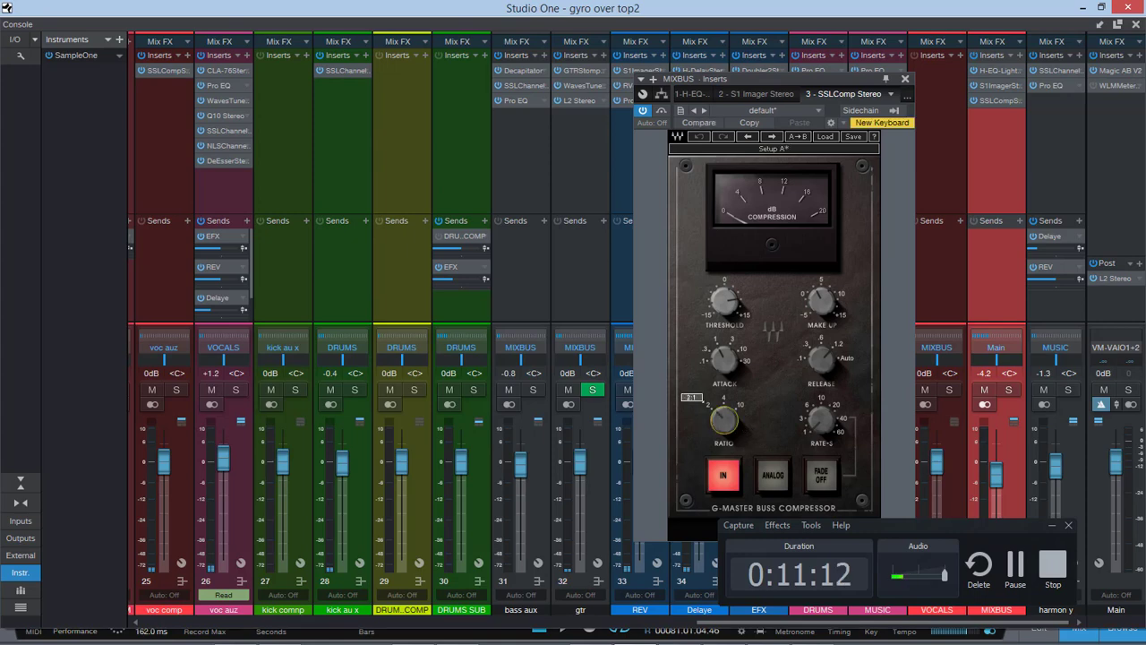
{"action": "left_click_drag", "start_coordinate": [730, 367], "coordinate": [731, 363]}
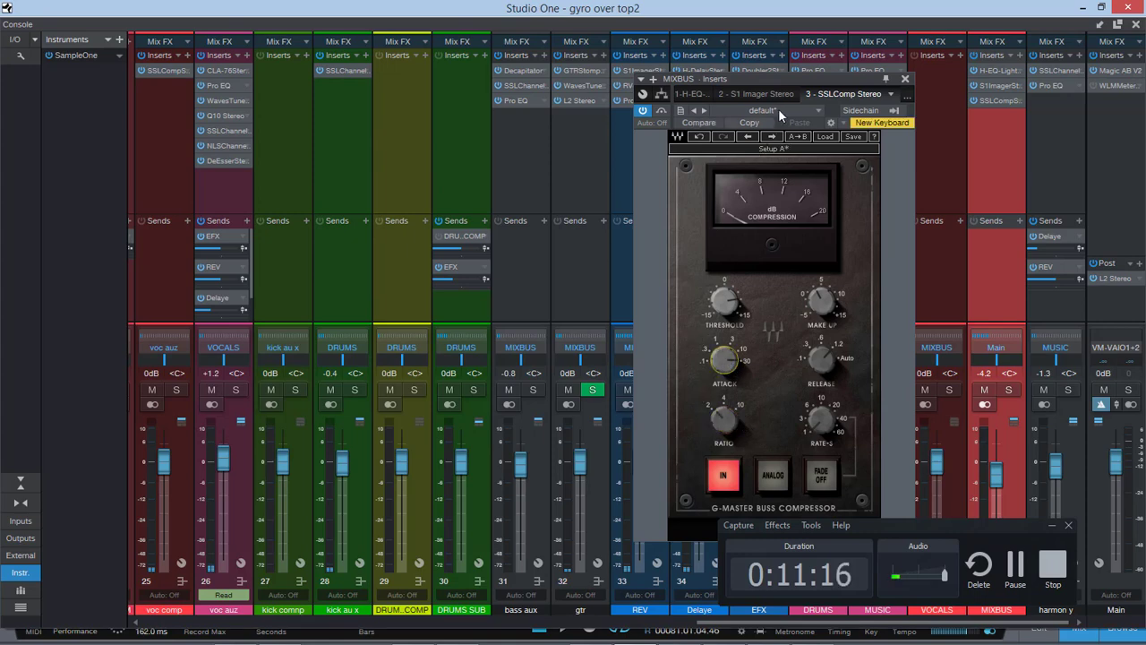
{"action": "left_click_drag", "start_coordinate": [784, 77], "coordinate": [491, 92]}
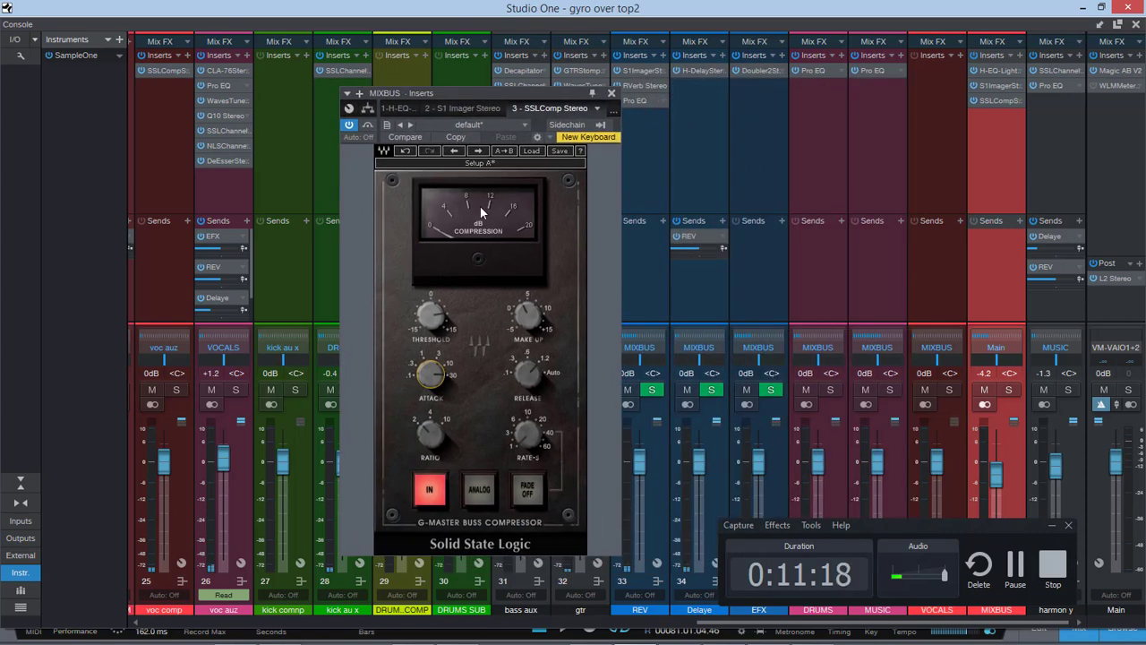
{"action": "left_click", "coordinate": [530, 383]}
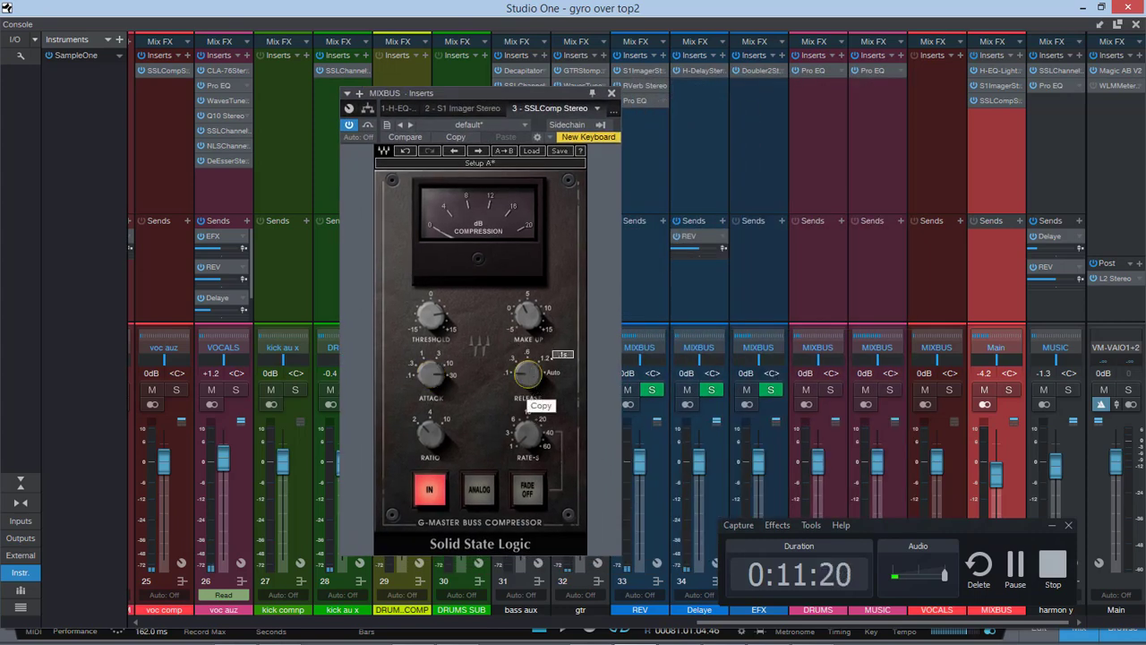
{"action": "left_click", "coordinate": [479, 492]}
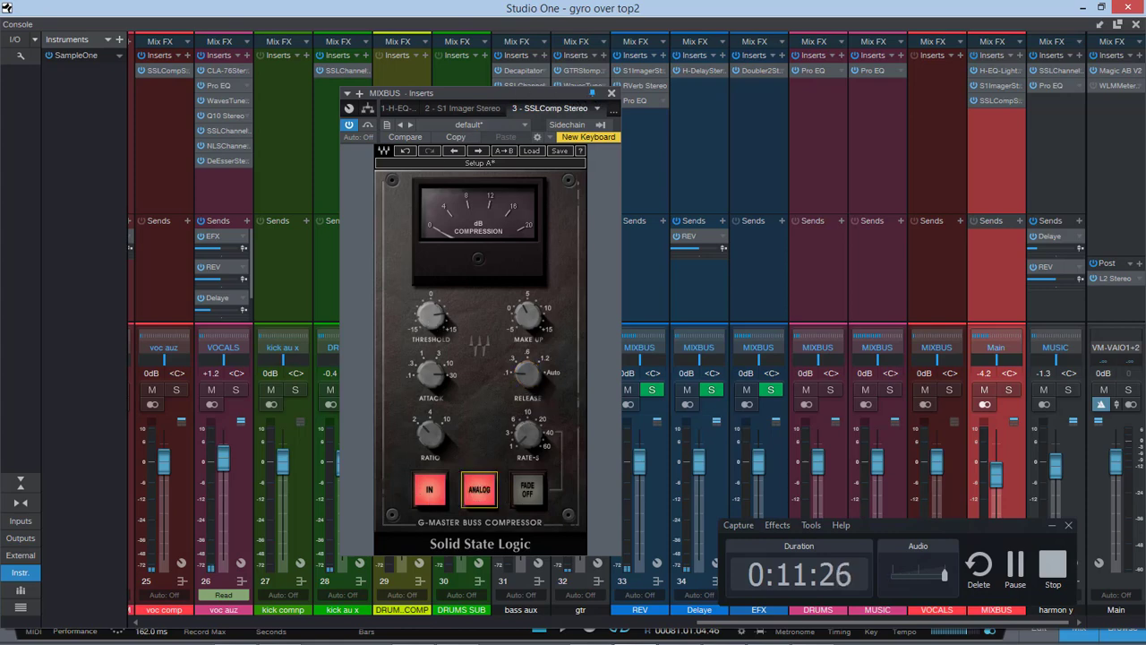
- Adjust the SSLComp's threshold and ratio during playback, check against bypass and set the make-up gain to 2.3
{"action": "left_click", "coordinate": [430, 319]}
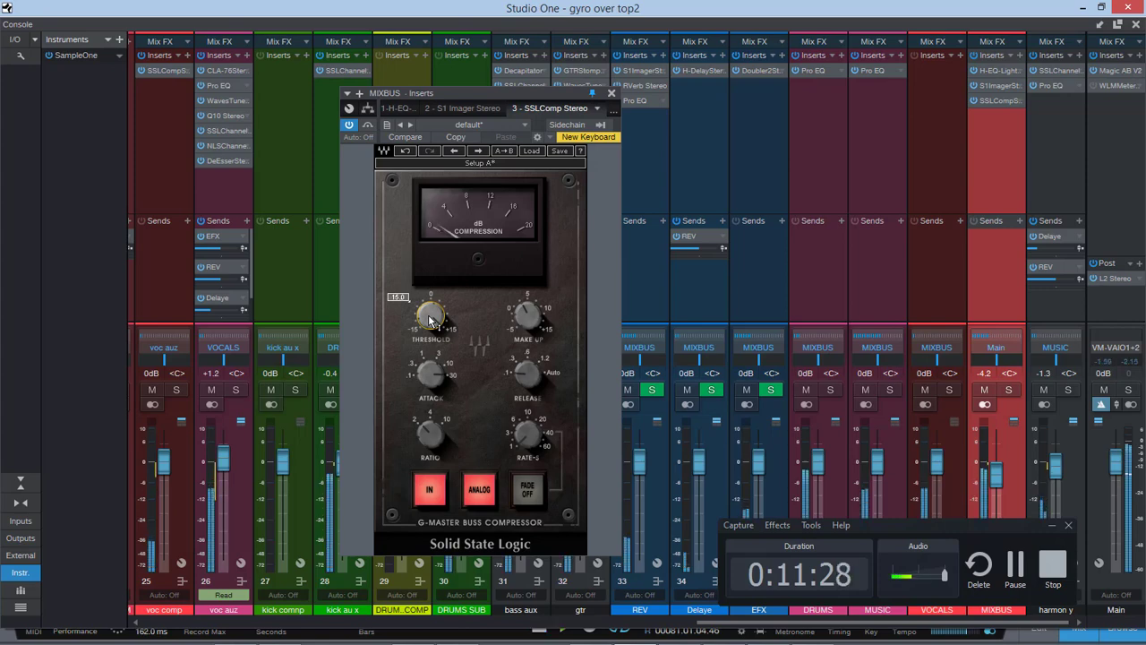
{"action": "left_click_drag", "start_coordinate": [430, 324], "coordinate": [428, 329]}
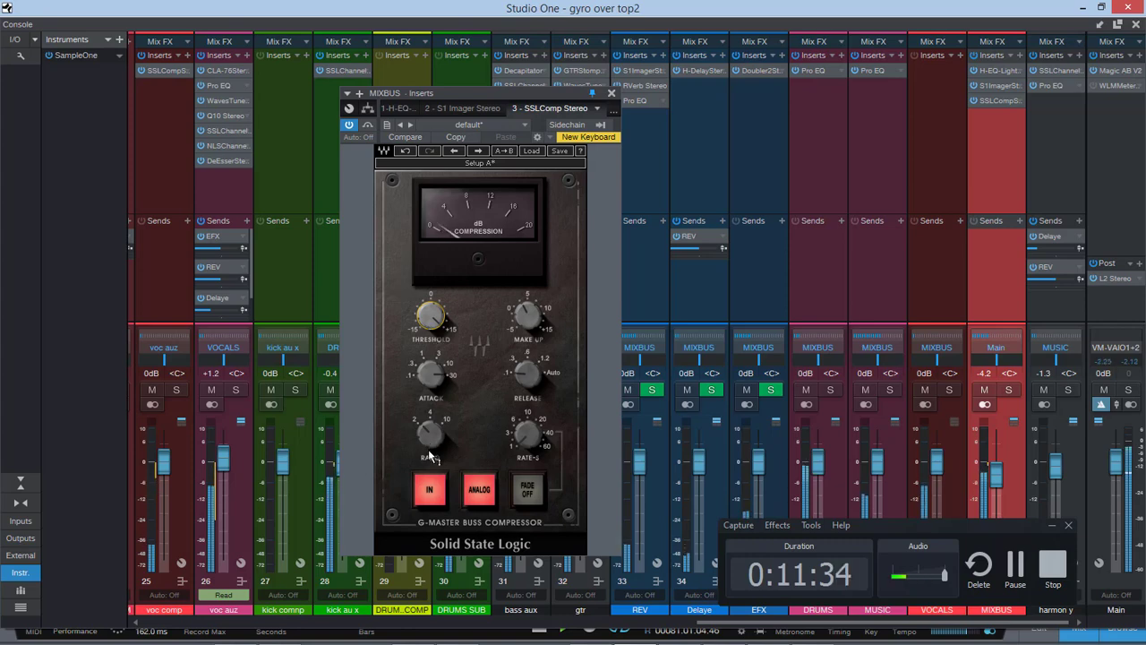
{"action": "mouse_move", "coordinate": [430, 436]}
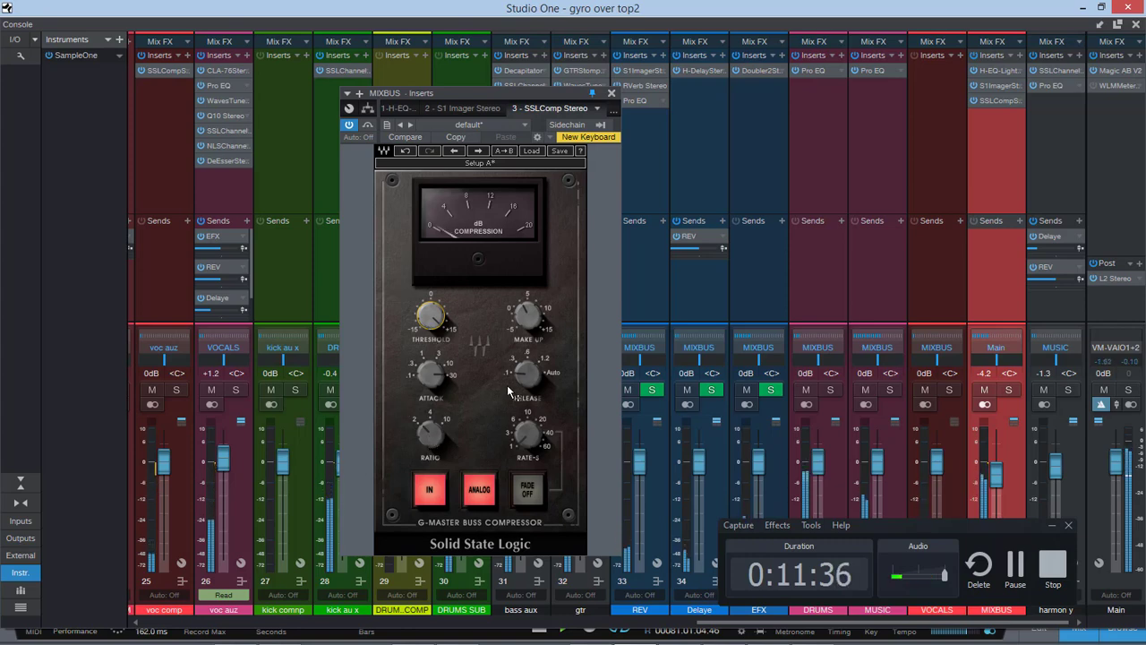
{"action": "mouse_move", "coordinate": [514, 390]}
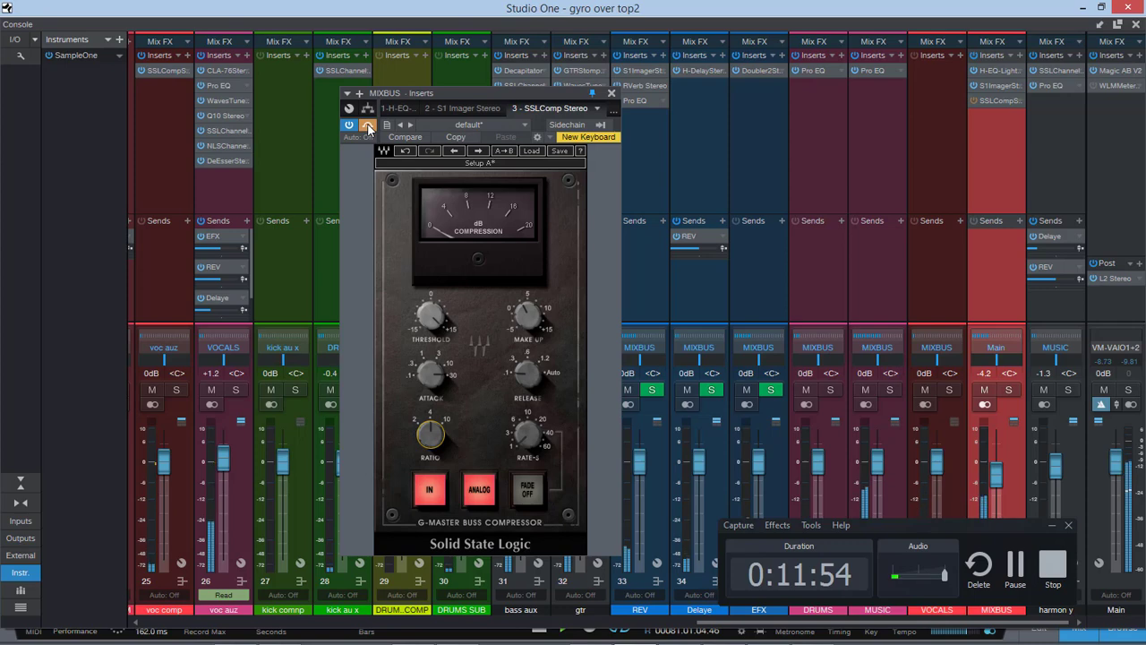
{"action": "left_click", "coordinate": [528, 311]}
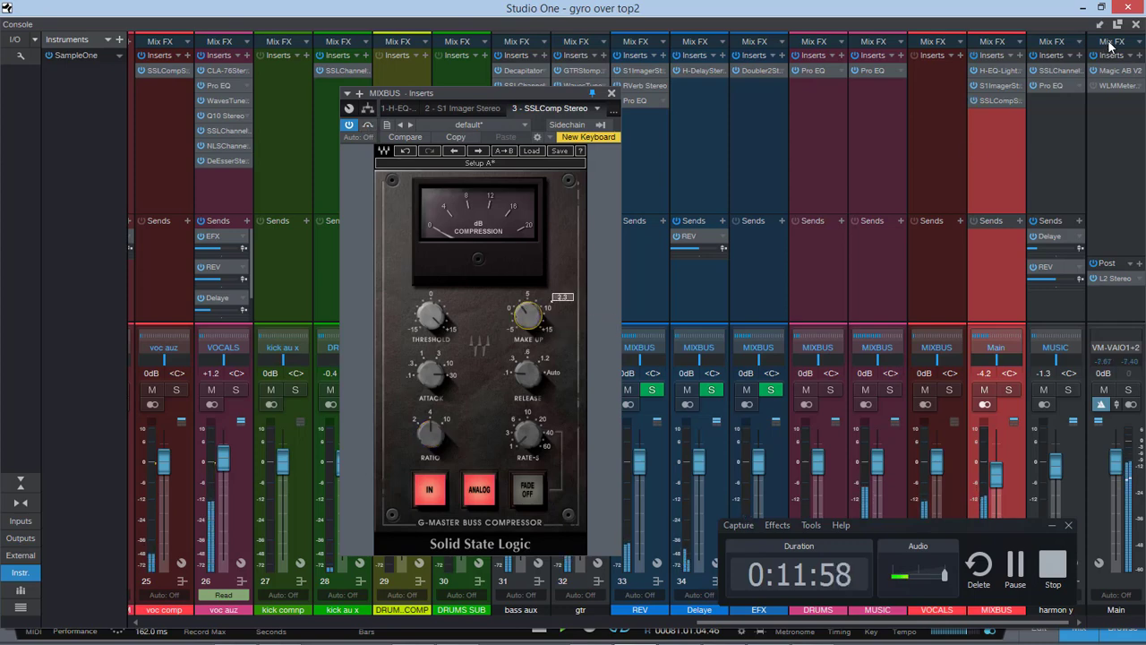
- Play the song from bar 29, compare the mix with the SSLComp bypassed, and close the compressor window
{"action": "left_click", "coordinate": [1130, 24]}
{"action": "left_click_drag", "start_coordinate": [438, 95], "coordinate": [634, 104]}
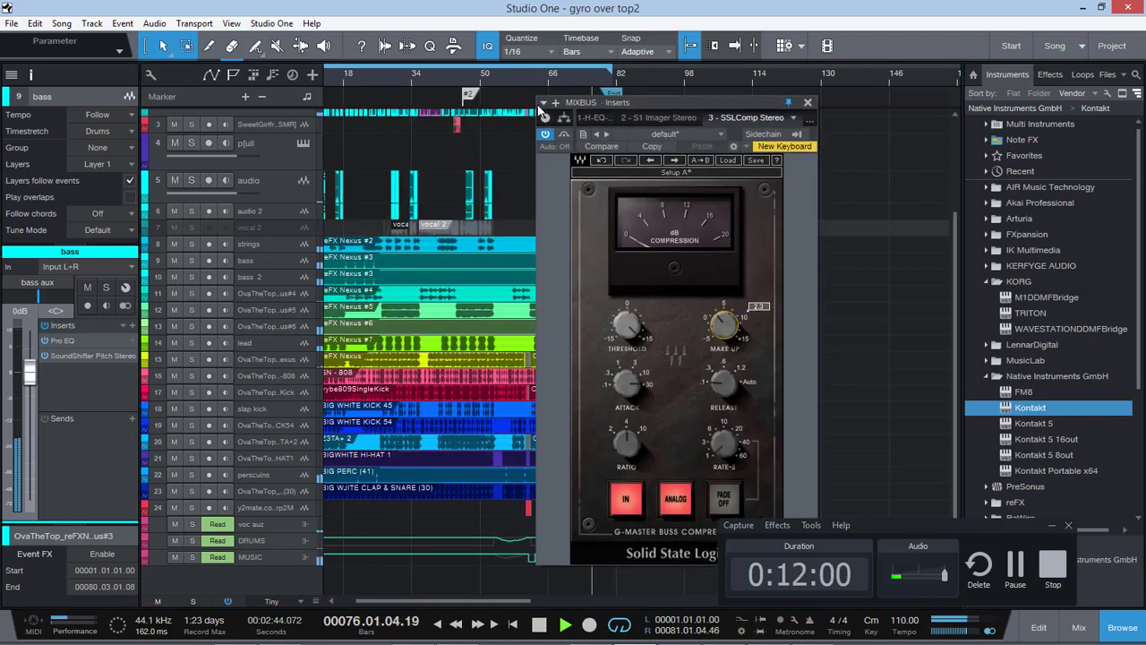
{"action": "key", "text": "space"}
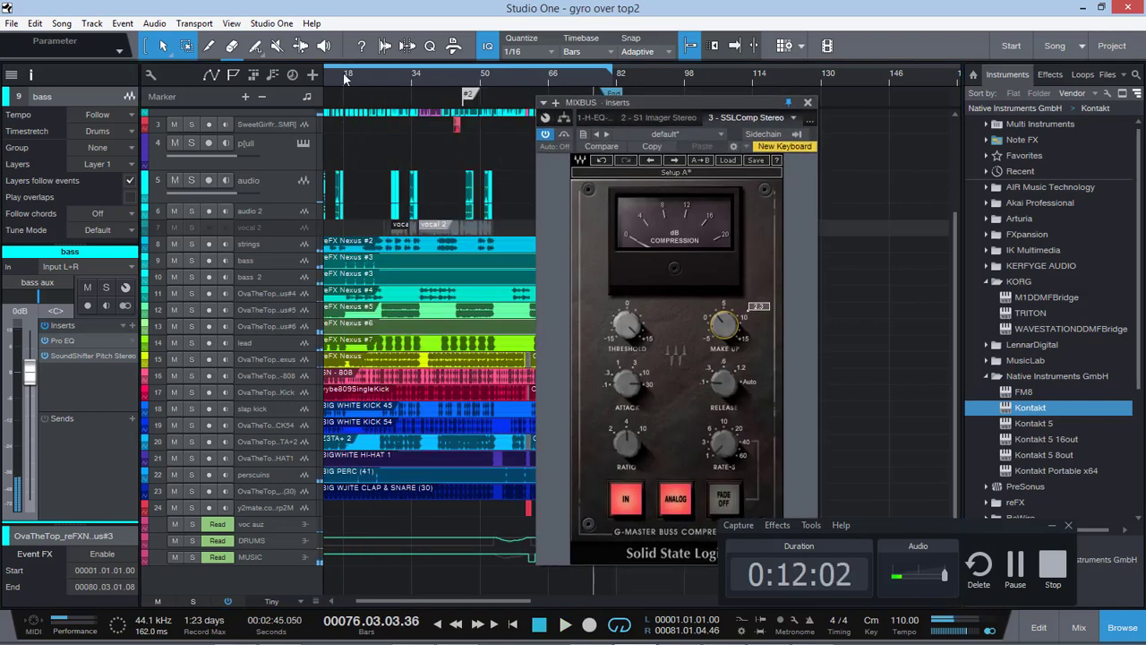
{"action": "left_click", "coordinate": [391, 77]}
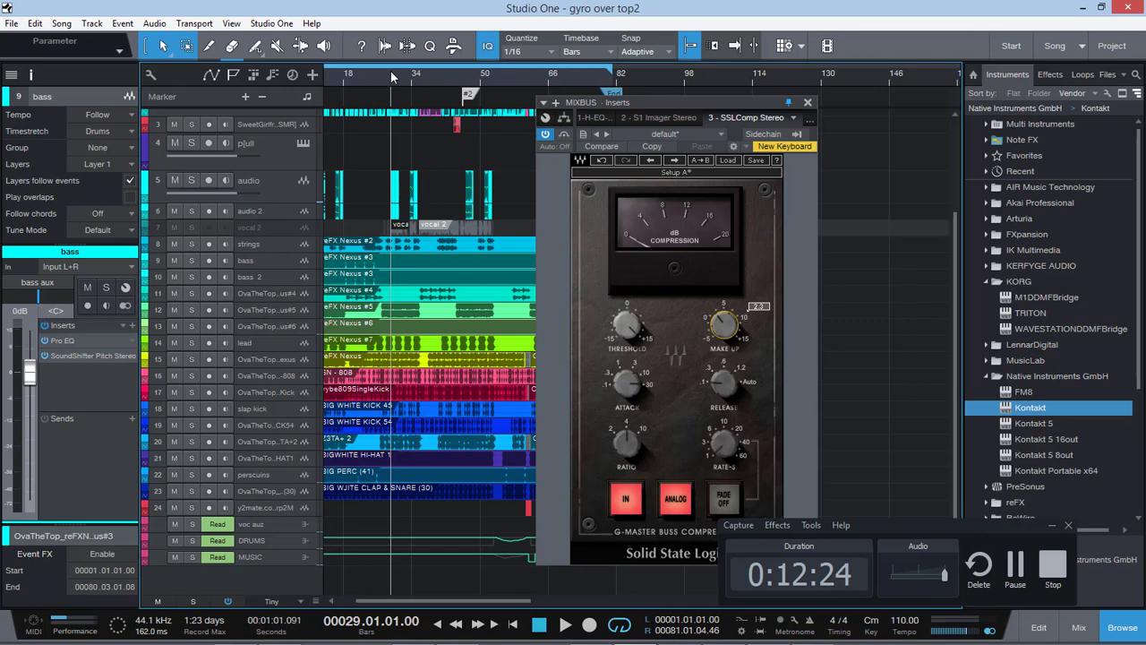
{"action": "key", "text": "space"}
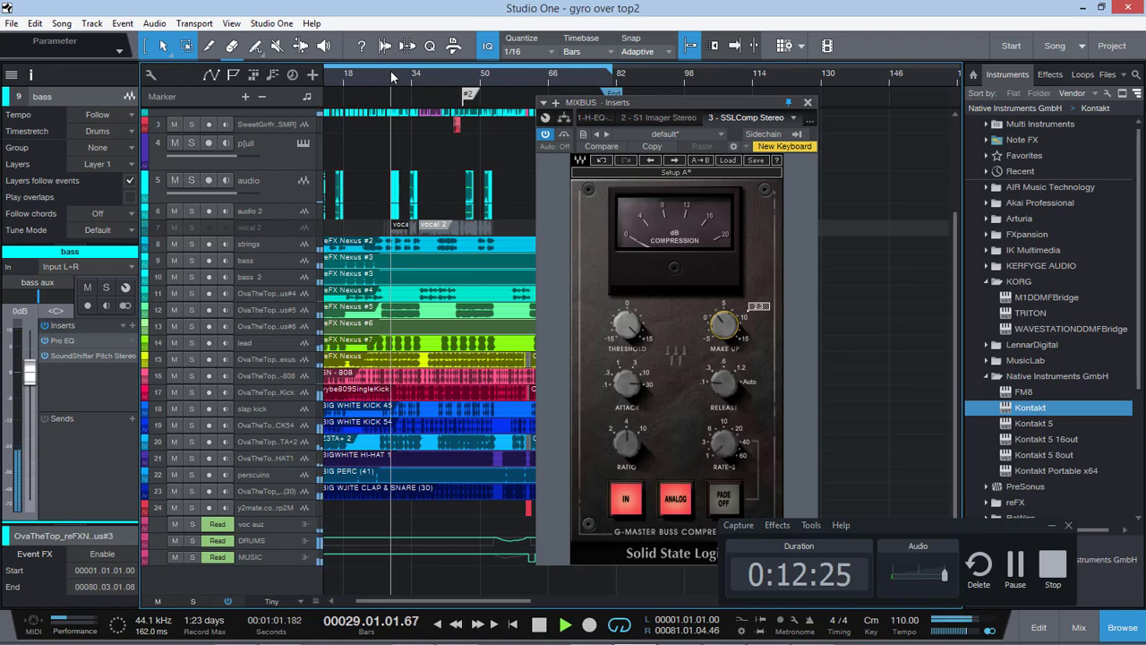
{"action": "left_click", "coordinate": [564, 136]}
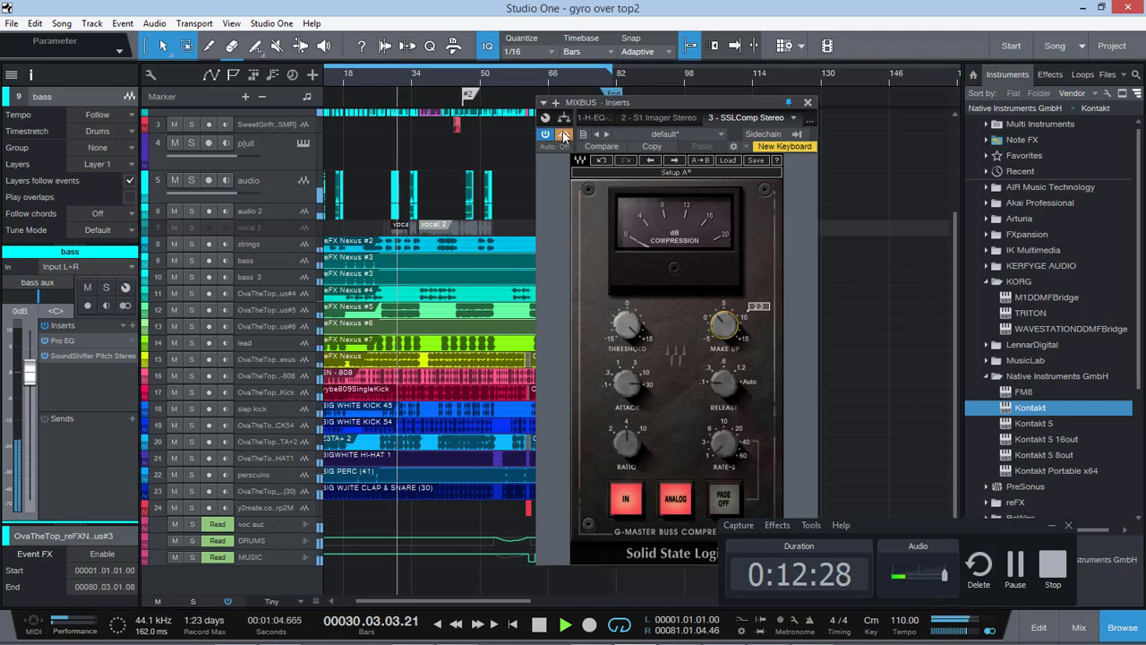
{"action": "left_click", "coordinate": [807, 102]}
- Open Magic AB V2 on the Main channel, audition the reference from about 01.12 and 02.12, and switch back to the mix
{"action": "left_click", "coordinate": [1079, 626]}
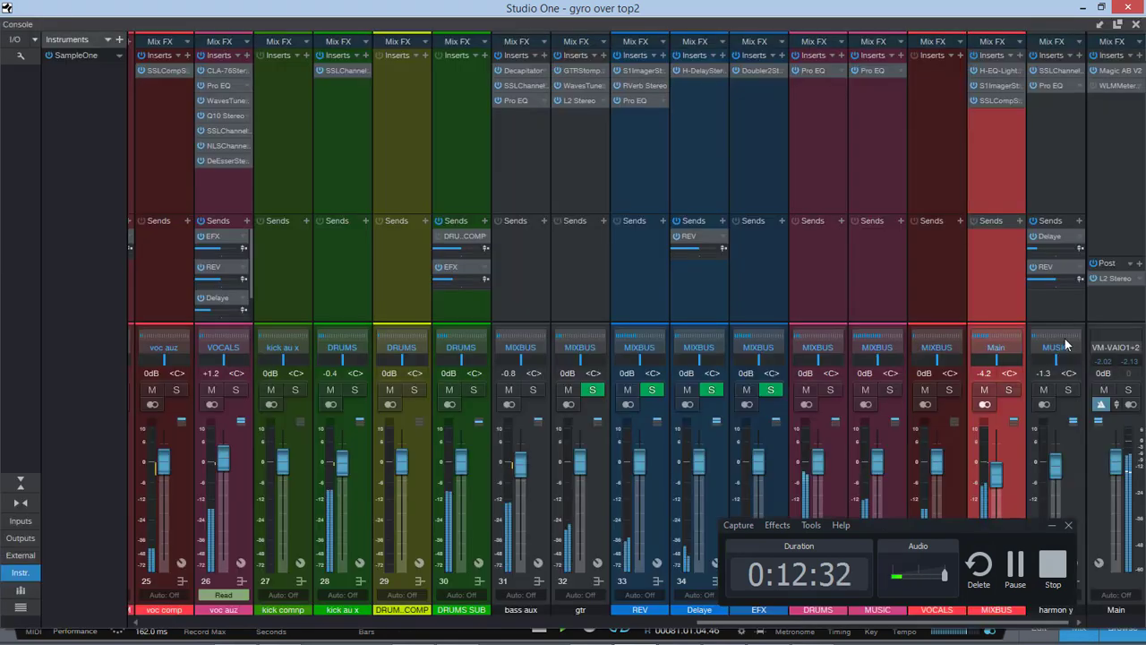
{"action": "left_click", "coordinate": [1110, 79]}
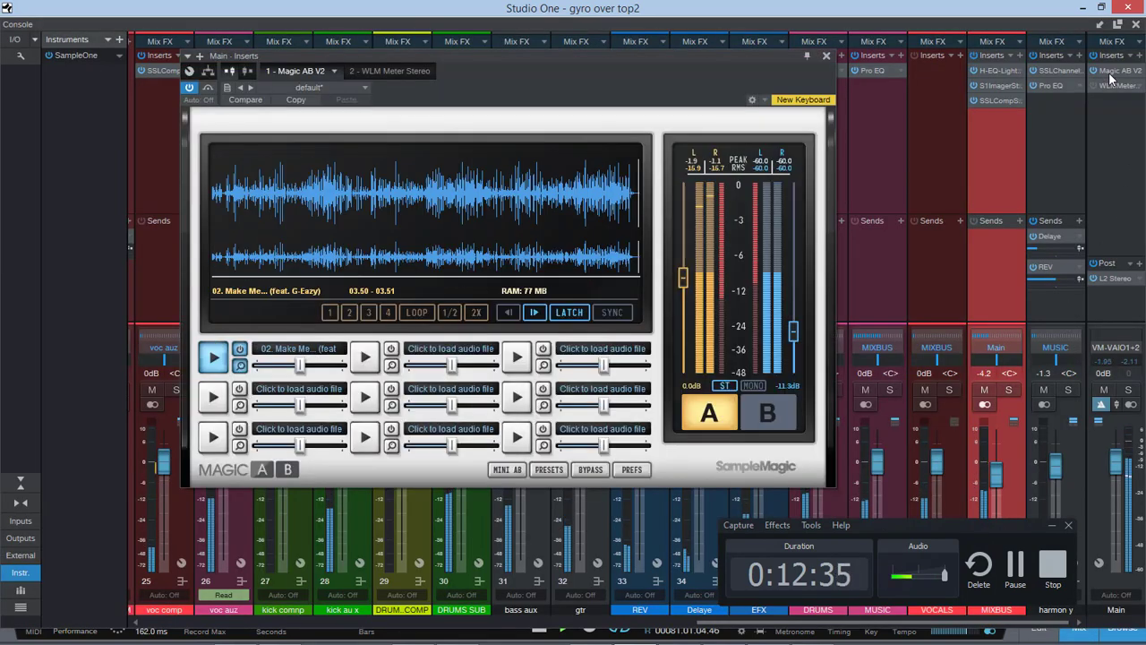
{"action": "left_click", "coordinate": [757, 412]}
{"action": "left_click", "coordinate": [349, 198]}
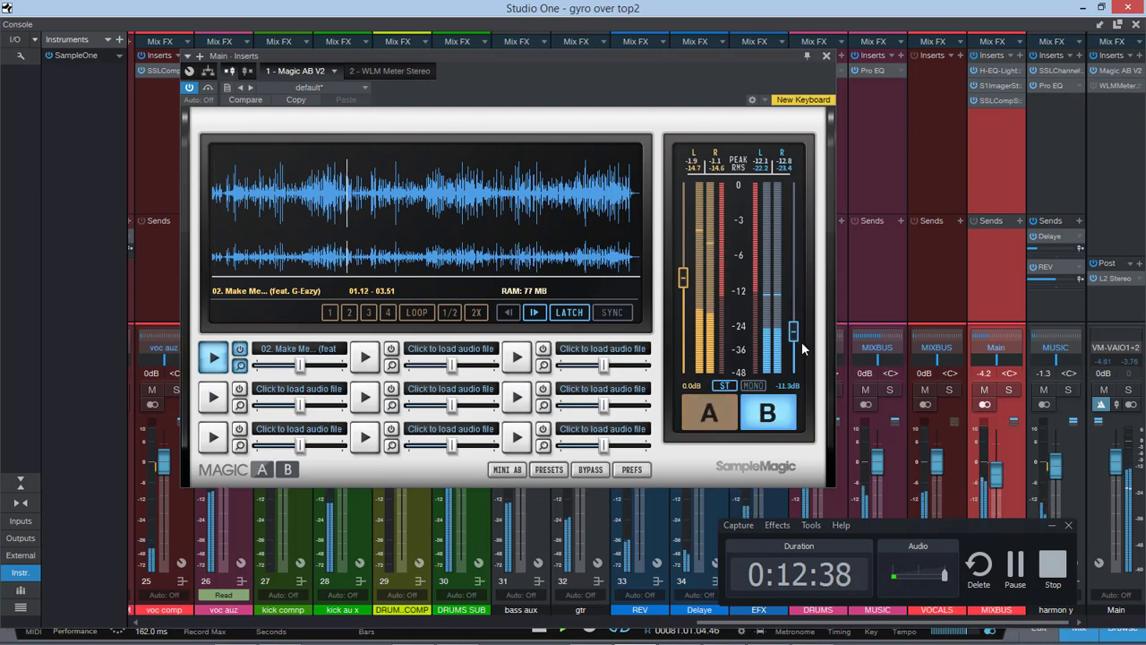
{"action": "left_click", "coordinate": [456, 197]}
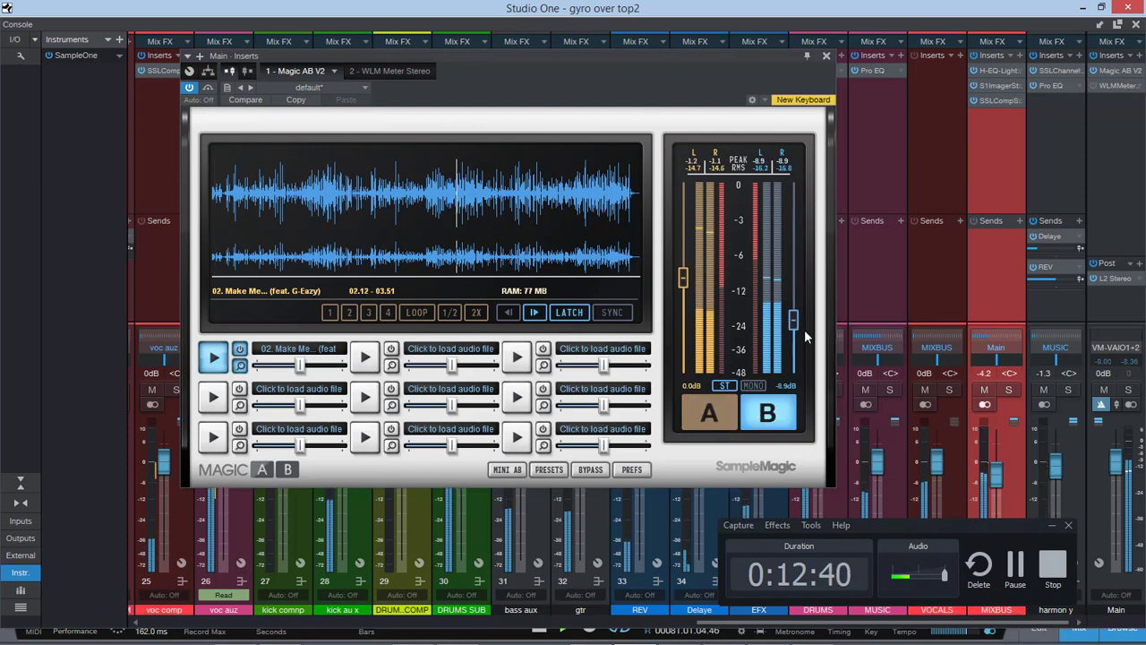
{"action": "left_click", "coordinate": [709, 412]}
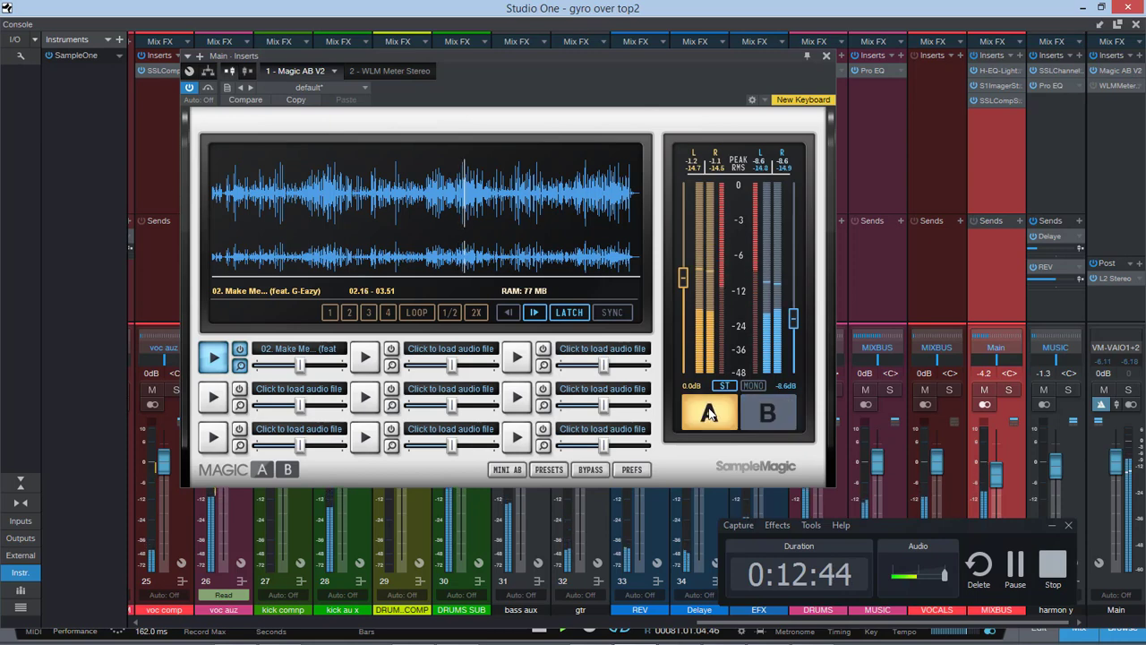
- Raise the Magic AB reference level to -7.6 dB, listen to the reference and close the plug-in
{"action": "left_click_drag", "start_coordinate": [794, 321], "coordinate": [795, 316]}
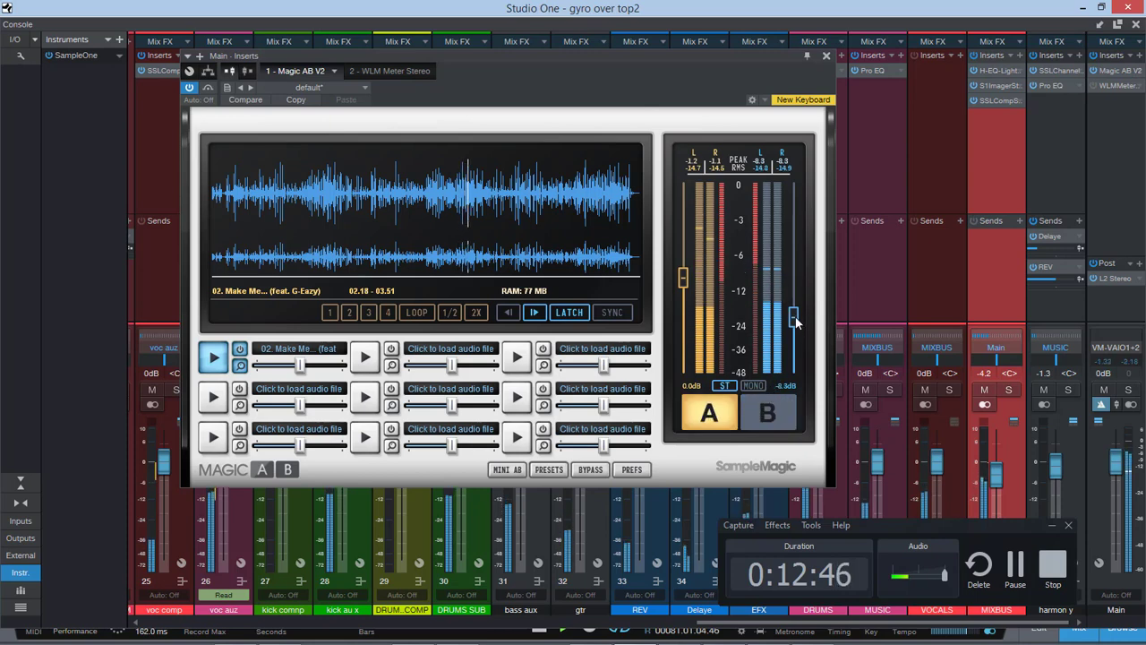
{"action": "left_click", "coordinate": [763, 417]}
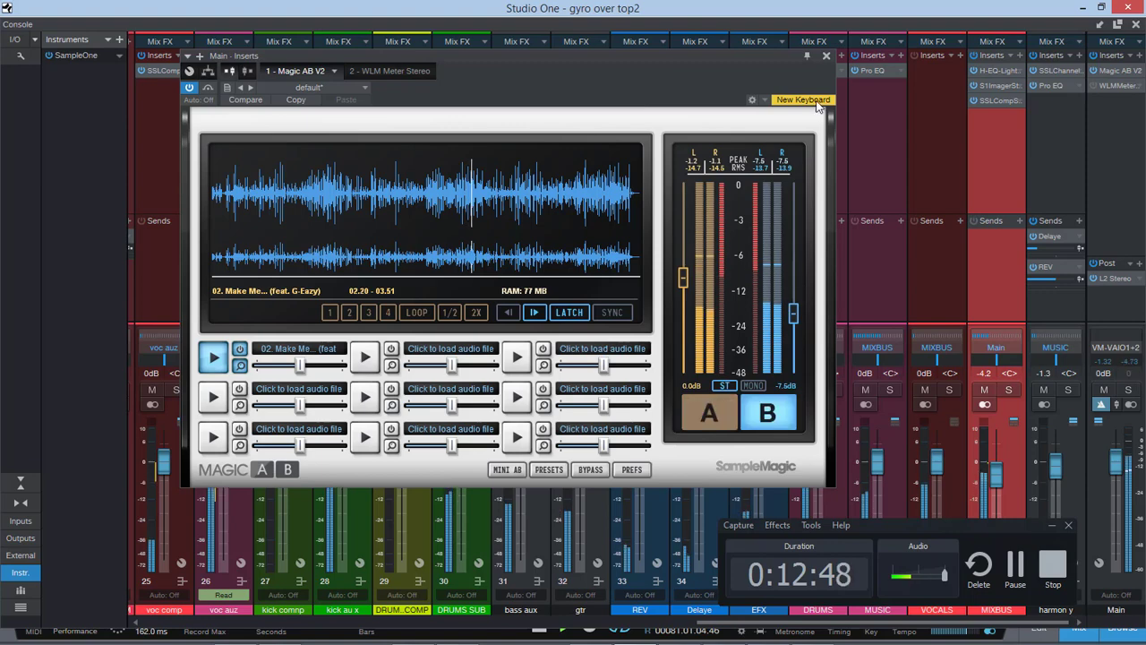
{"action": "left_click", "coordinate": [825, 57]}
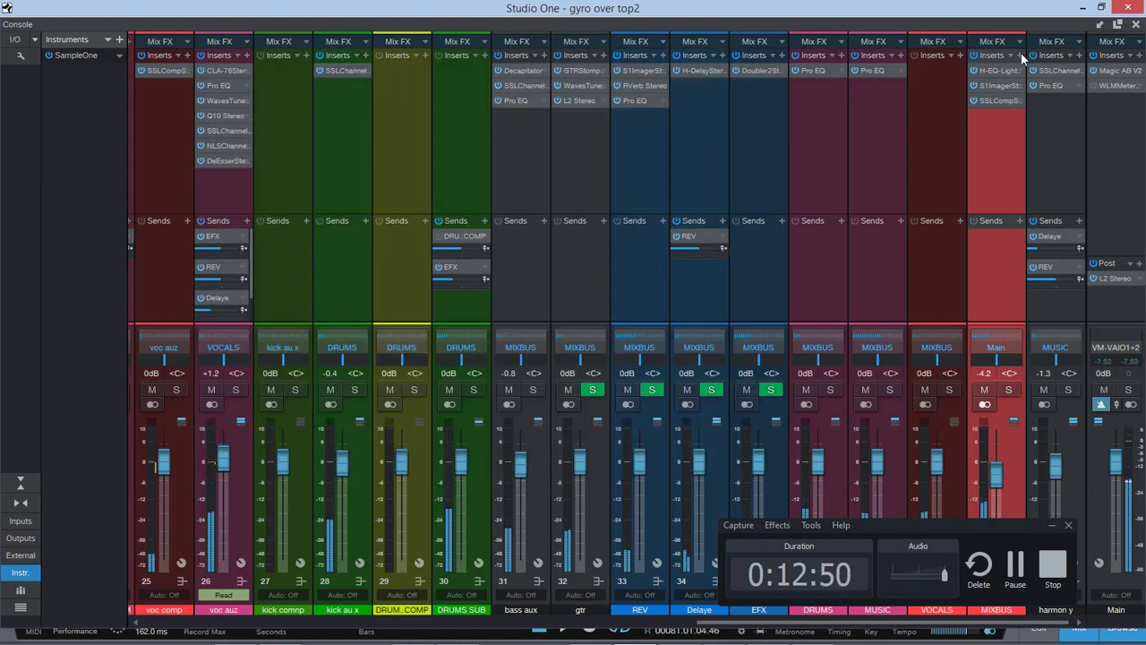
- Open the MIXBUS channel's H-EQ, switch it to the mid channel and set the HF band's gain to 0.50
{"action": "left_click", "coordinate": [1001, 69]}
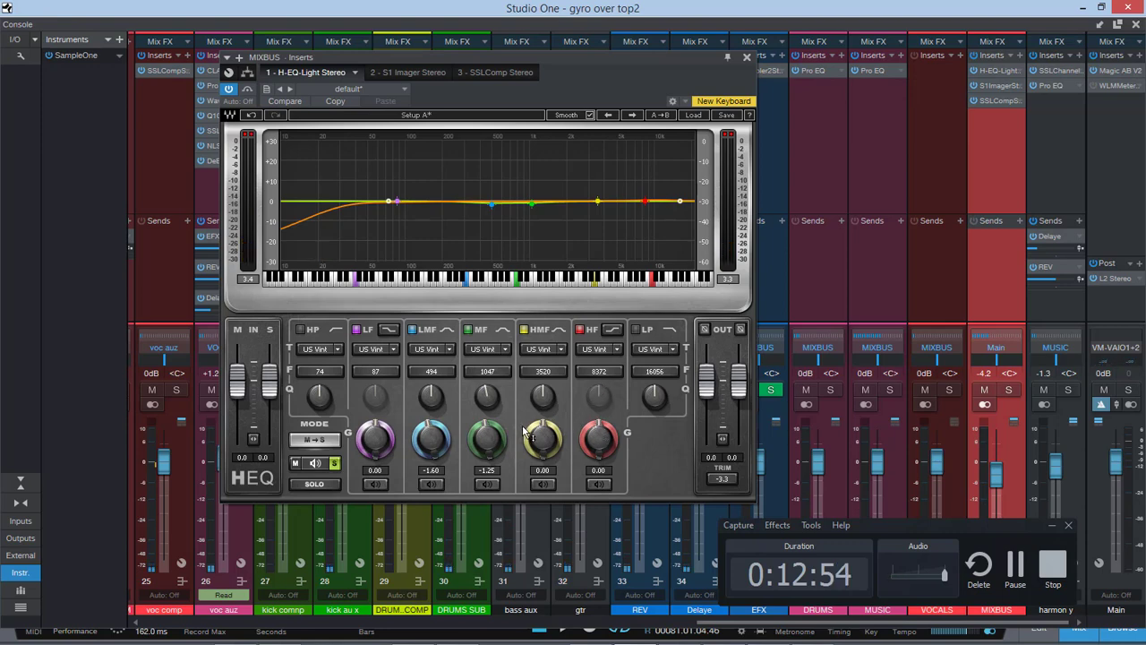
{"action": "left_click", "coordinate": [298, 463]}
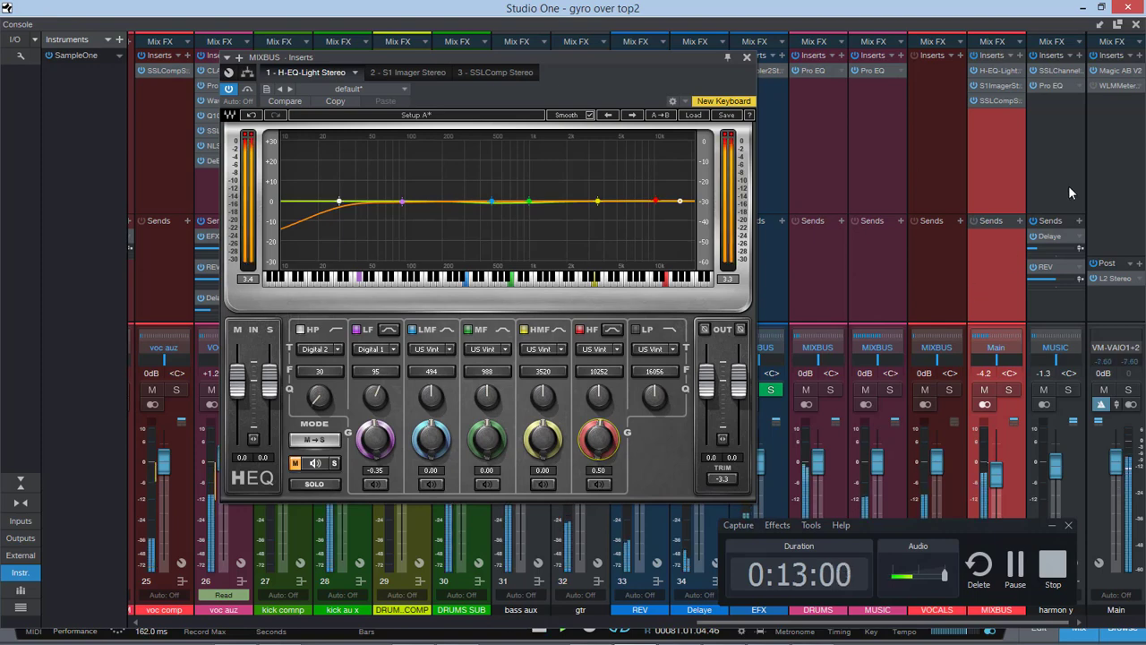
- Reopen Magic AB, lower the reference level to -9.0 dB, compare mix and reference, and close the plug-in
{"action": "double_click", "coordinate": [1112, 71]}
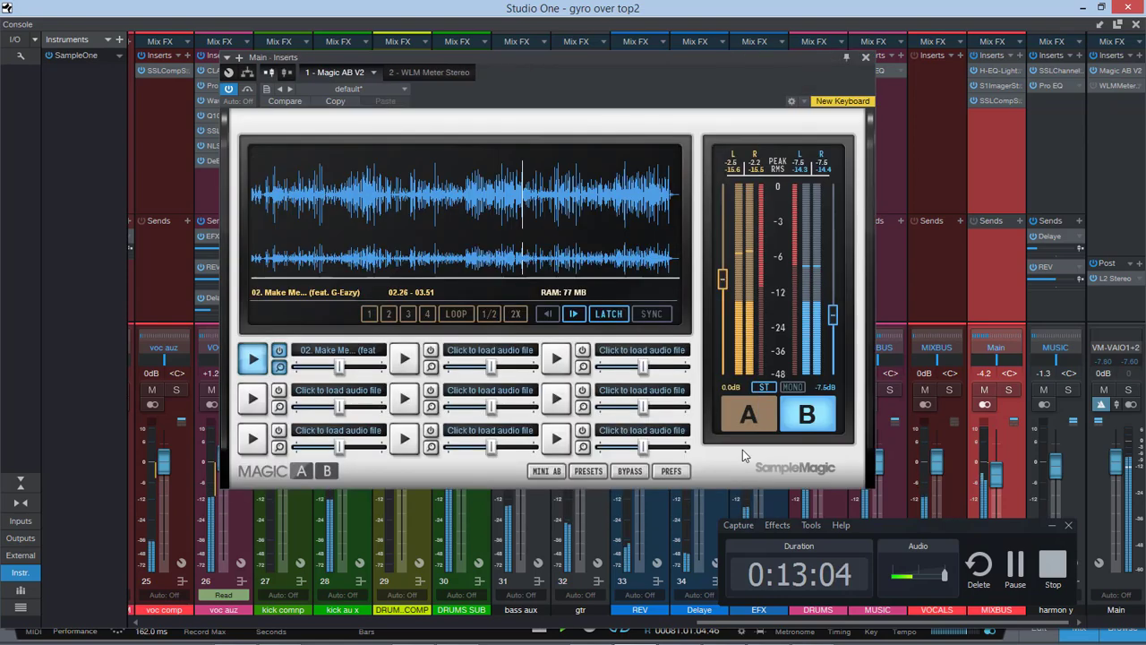
{"action": "left_click", "coordinate": [748, 414]}
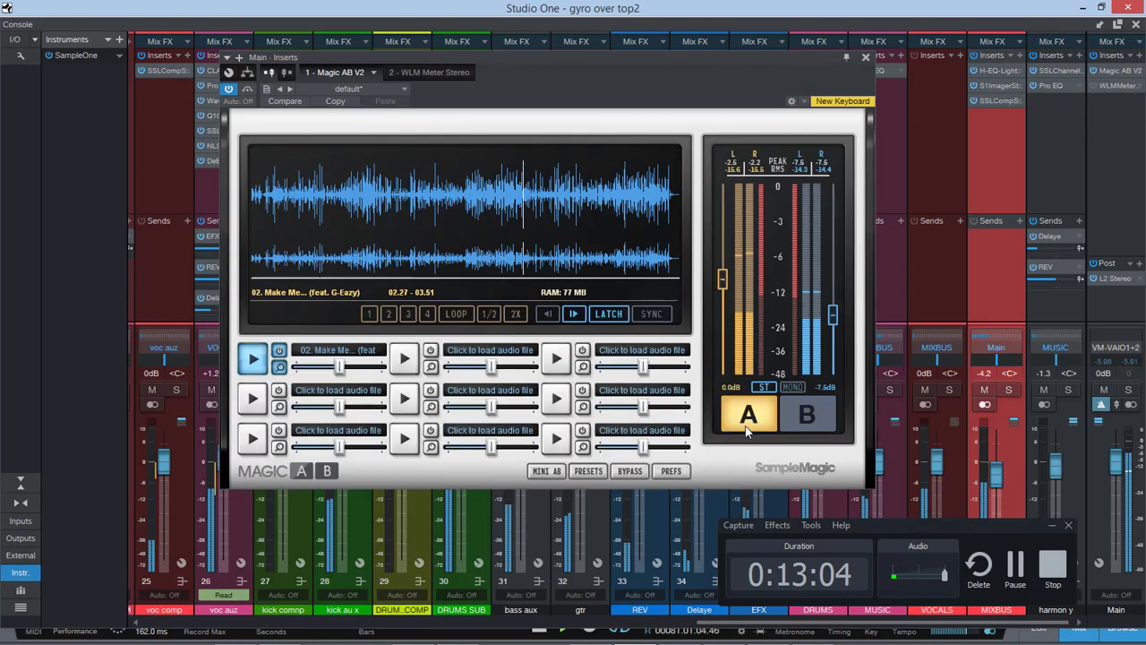
{"action": "left_click_drag", "start_coordinate": [832, 314], "coordinate": [836, 326]}
{"action": "left_click", "coordinate": [795, 421]}
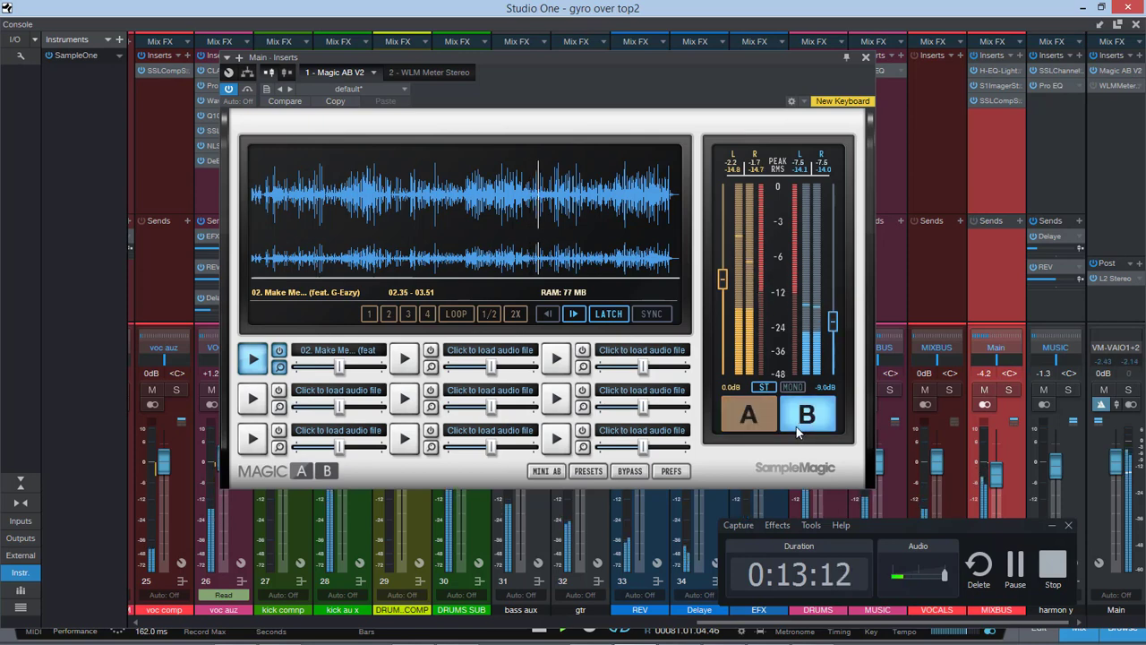
{"action": "left_click", "coordinate": [750, 422]}
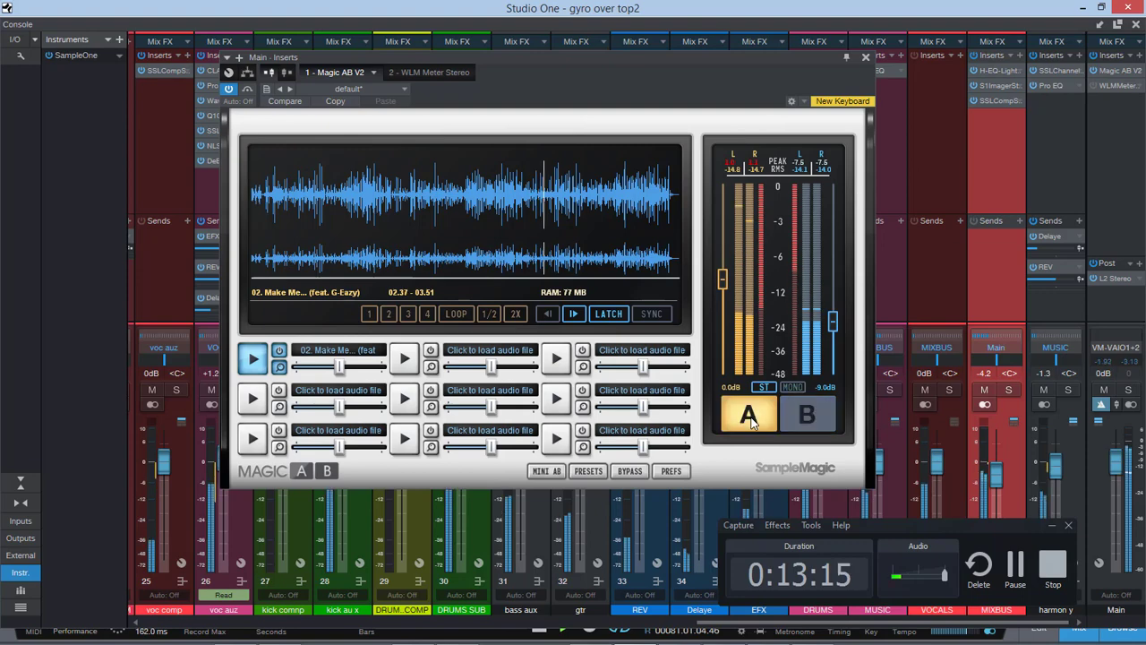
{"action": "left_click", "coordinate": [865, 56]}
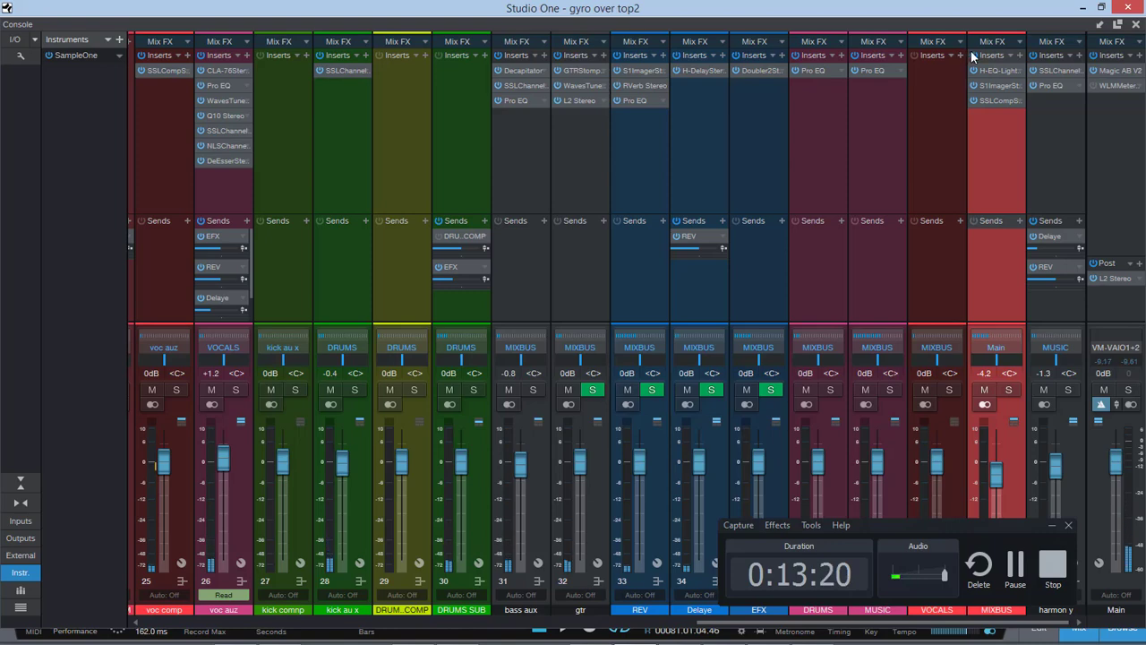
- Play the song from around bar 26, compare it with all MIXBUS inserts bypassed and active, and return to the arrangement
{"action": "left_click", "coordinate": [1135, 25]}
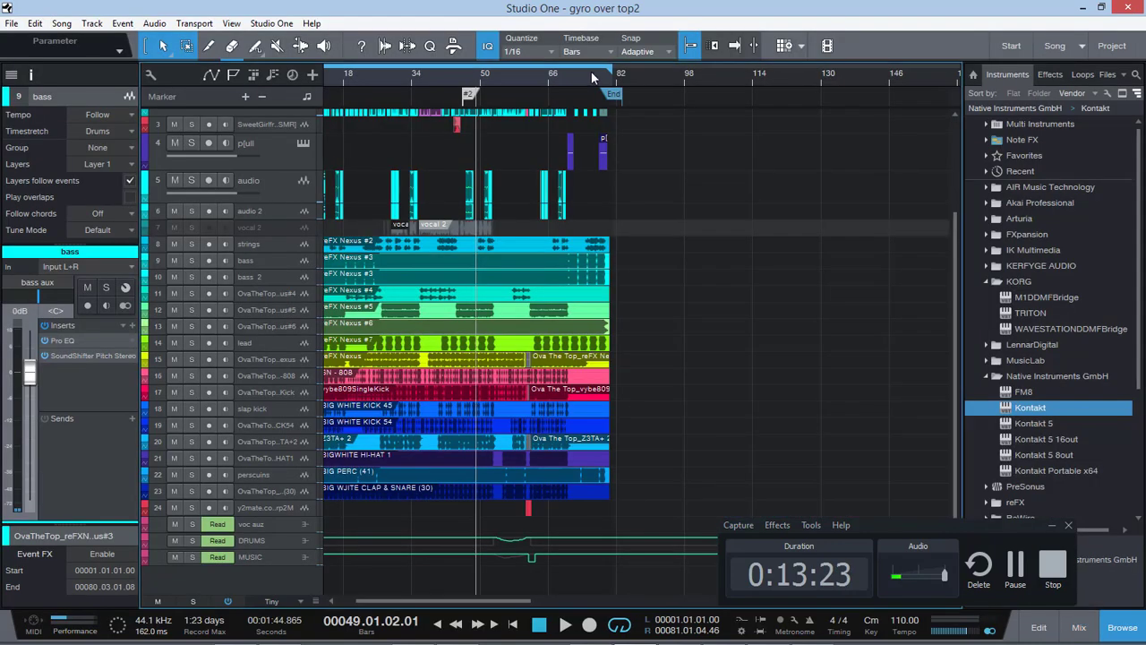
{"action": "left_click", "coordinate": [377, 74]}
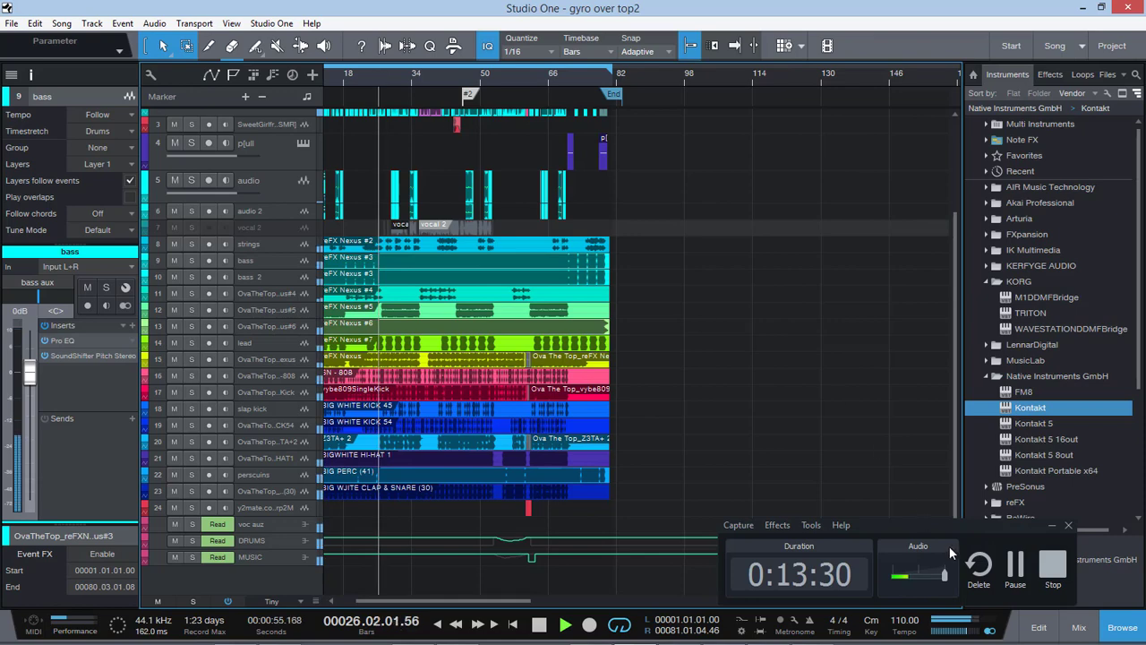
{"action": "key", "text": "F3"}
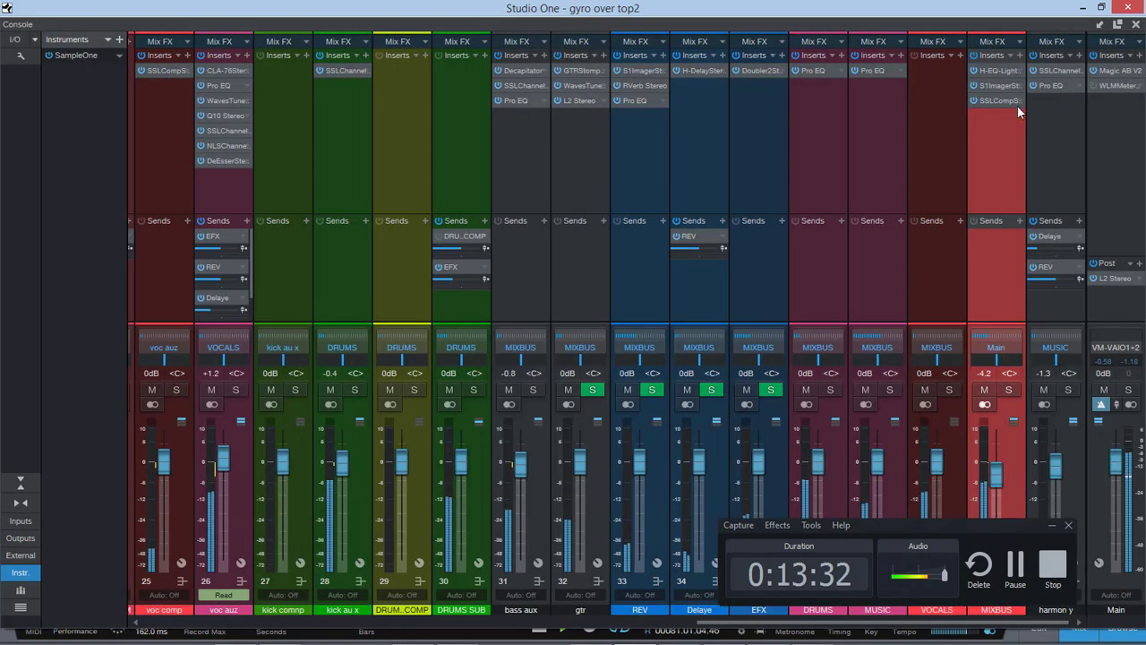
{"action": "left_click", "coordinate": [974, 55]}
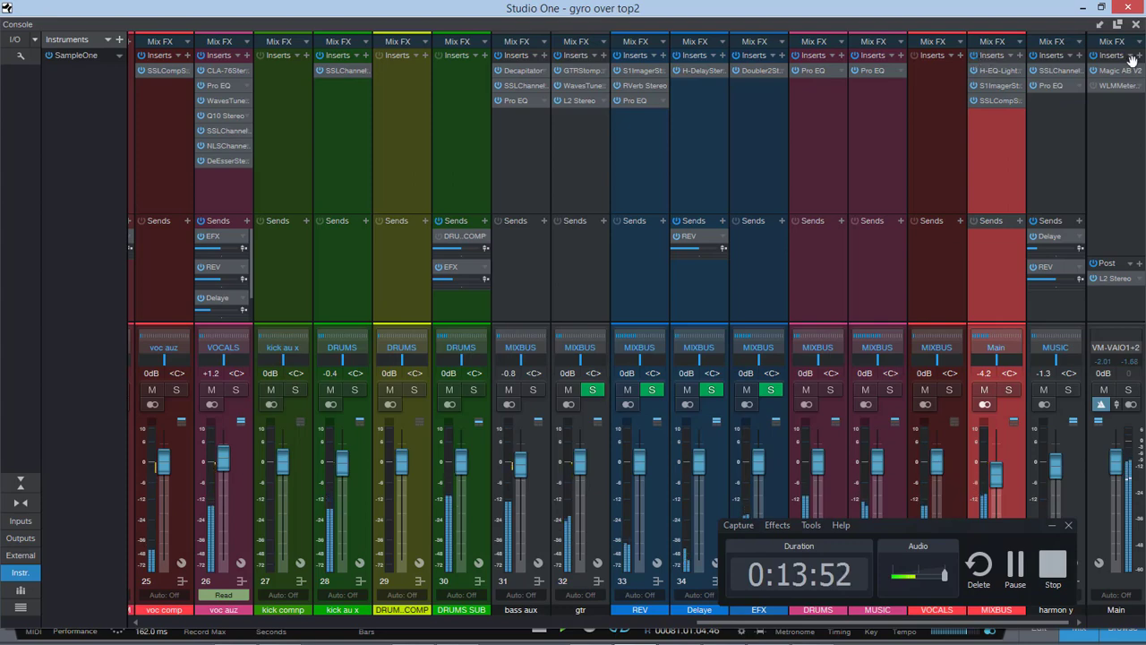
{"action": "left_click", "coordinate": [1128, 24]}
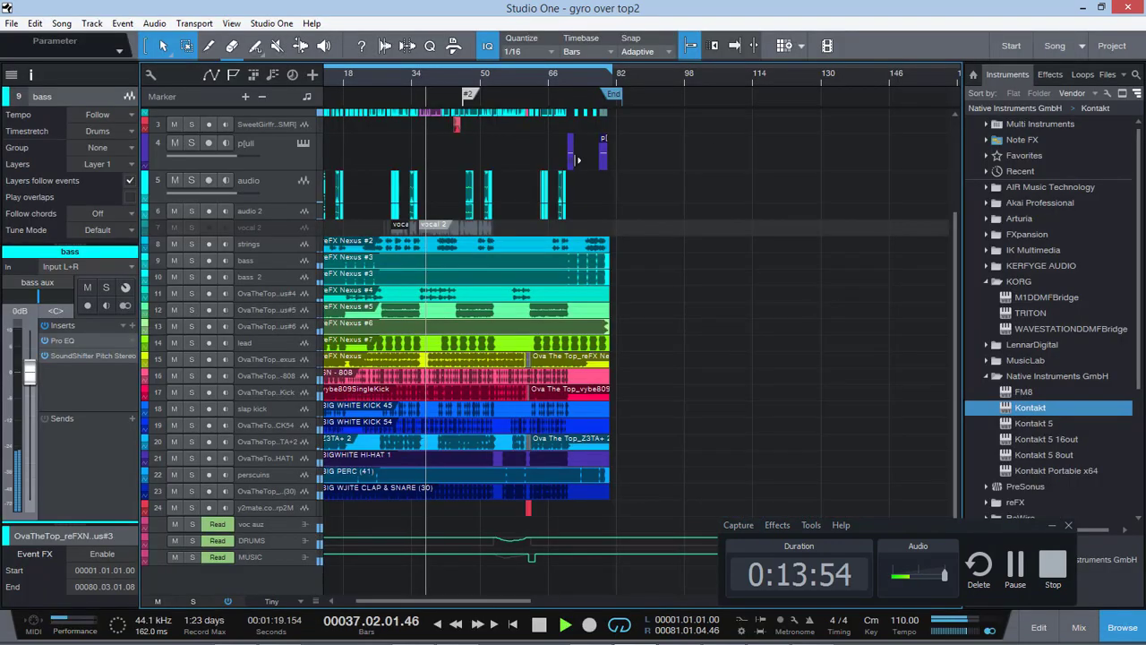
- Stop playback and open the MIXBUS channel's H-EQ from the console, placing its window clear of the MIXBUS inserts
{"action": "key", "text": "space"}
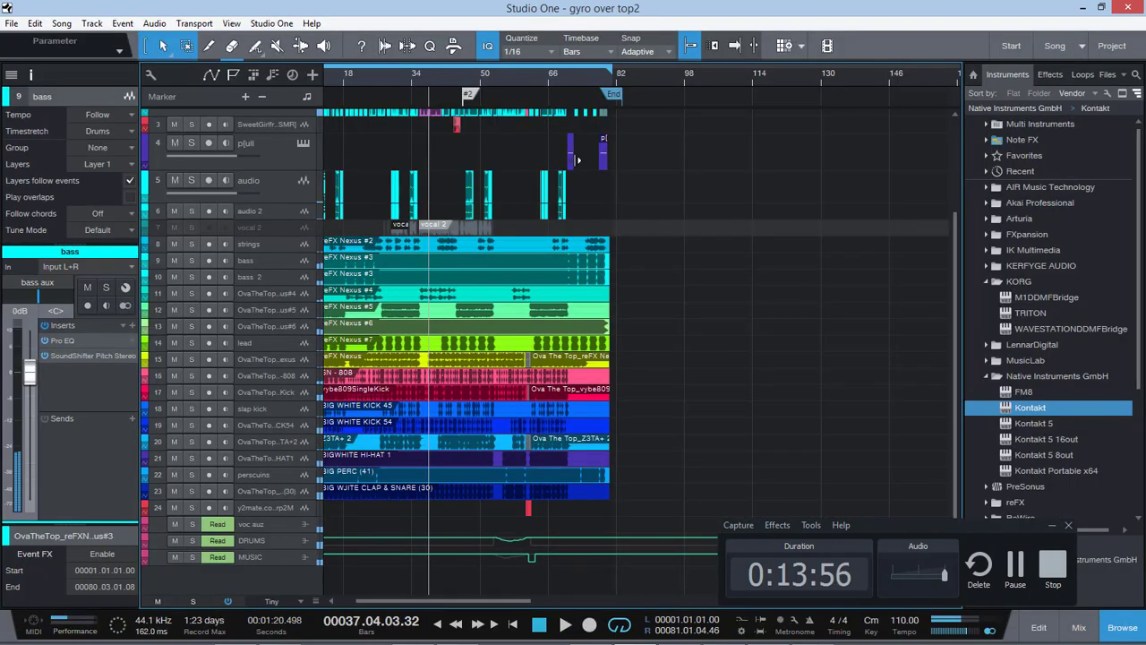
{"action": "left_click", "coordinate": [1094, 624]}
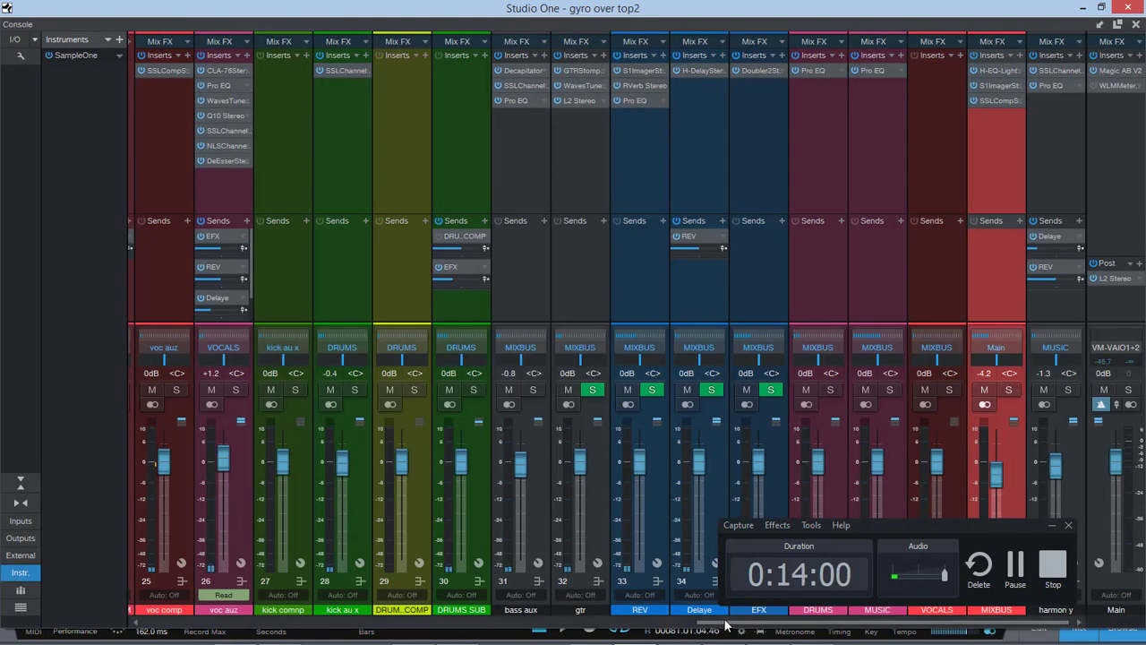
{"action": "left_click", "coordinate": [996, 72]}
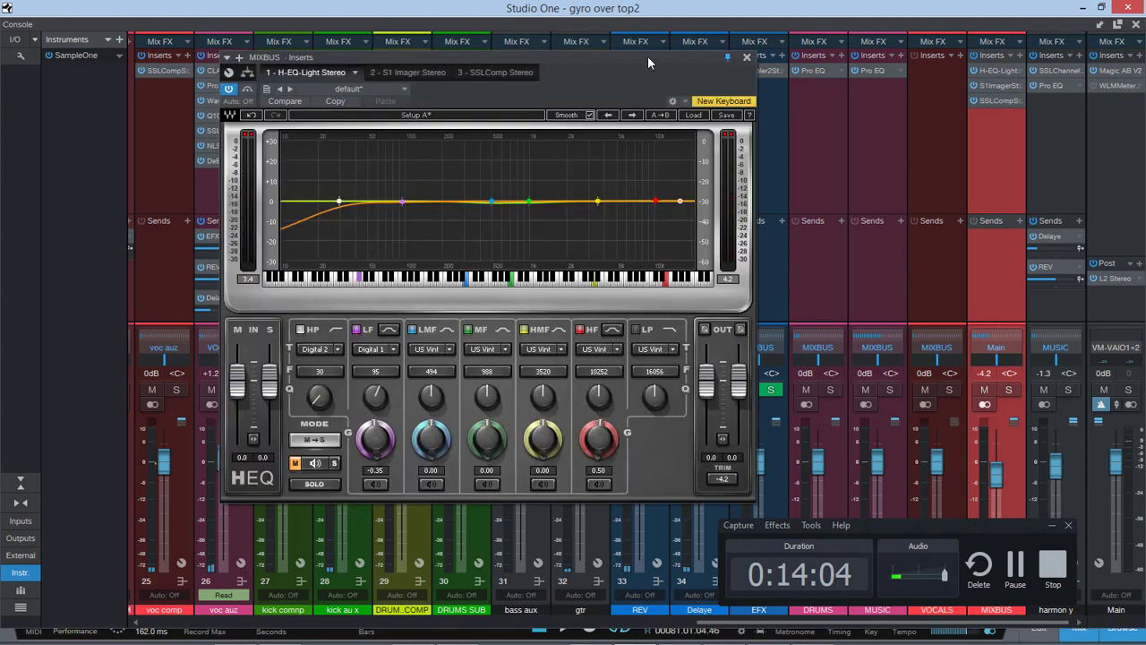
{"action": "left_click_drag", "start_coordinate": [647, 55], "coordinate": [539, 46]}
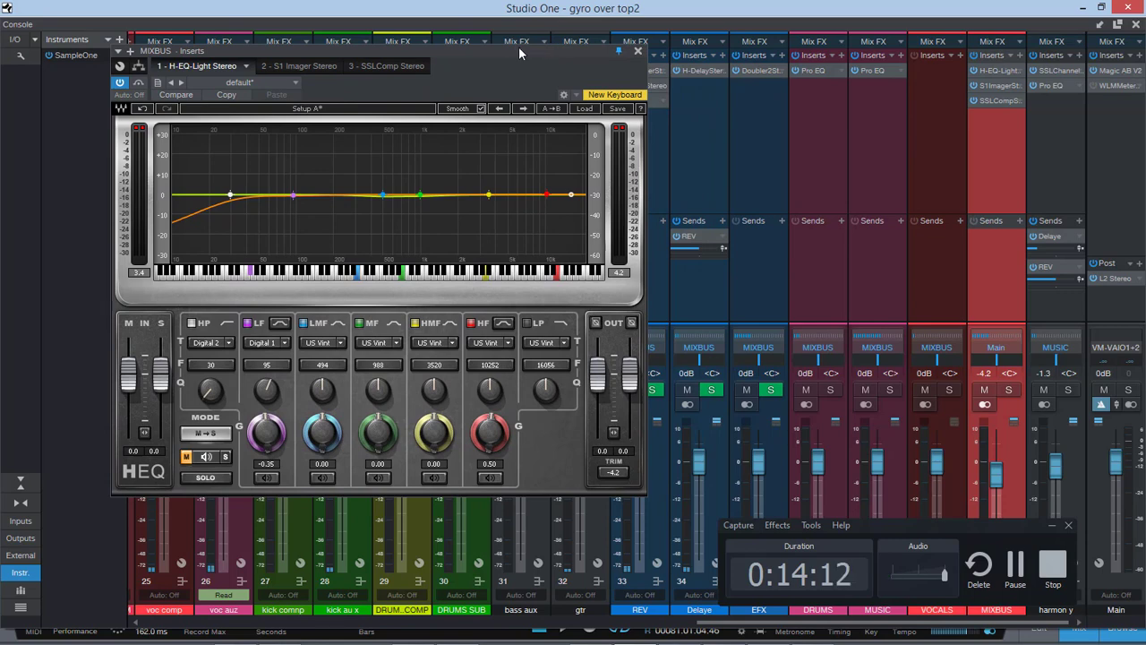
- Open the MIXBUS channel's S1 Imager and SSLComp and arrange their windows beside the H-EQ for review
{"action": "left_click", "coordinate": [994, 86]}
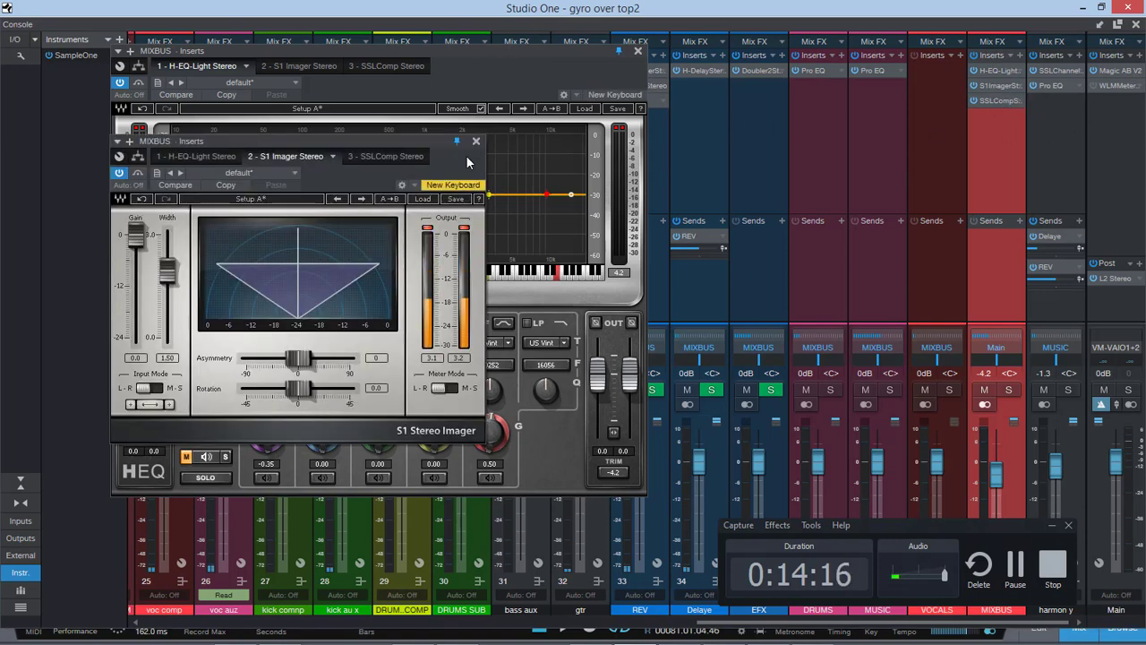
{"action": "left_click", "coordinate": [993, 101]}
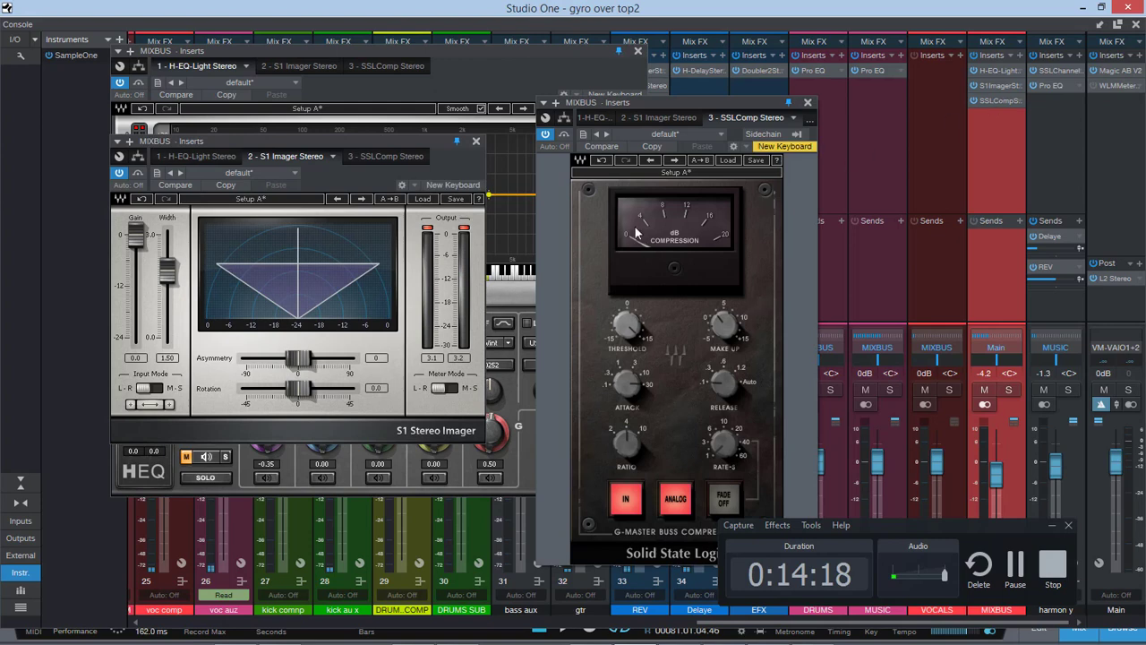
{"action": "left_click_drag", "start_coordinate": [752, 114], "coordinate": [891, 76]}
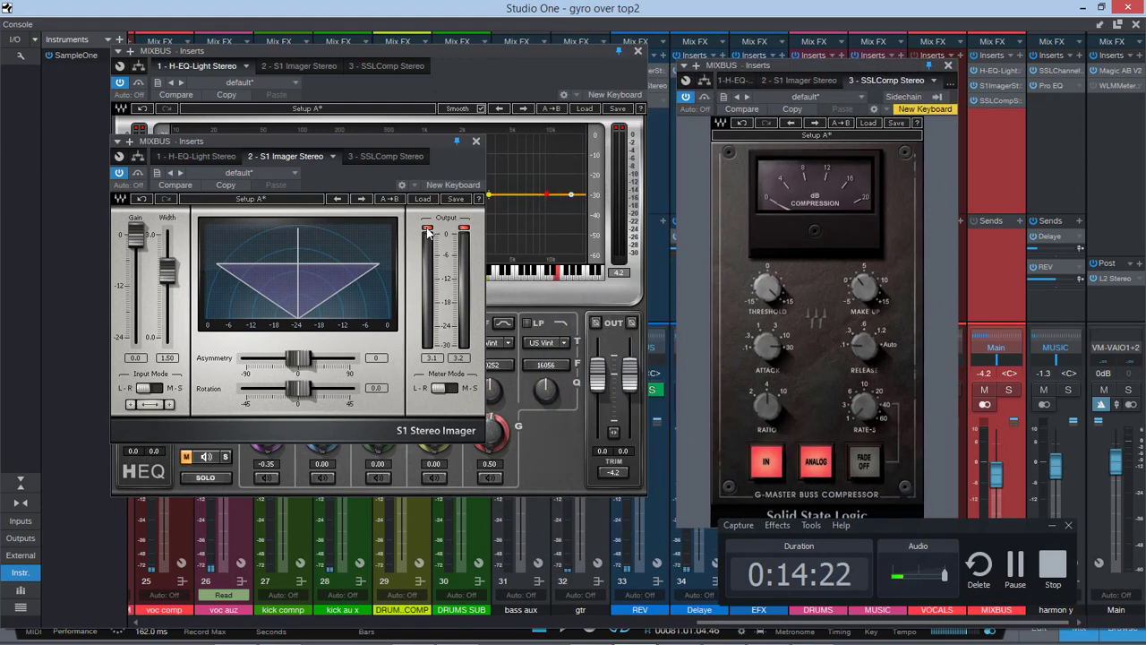
{"action": "left_click", "coordinate": [428, 186]}
{"action": "left_click_drag", "start_coordinate": [441, 162], "coordinate": [600, 253]}
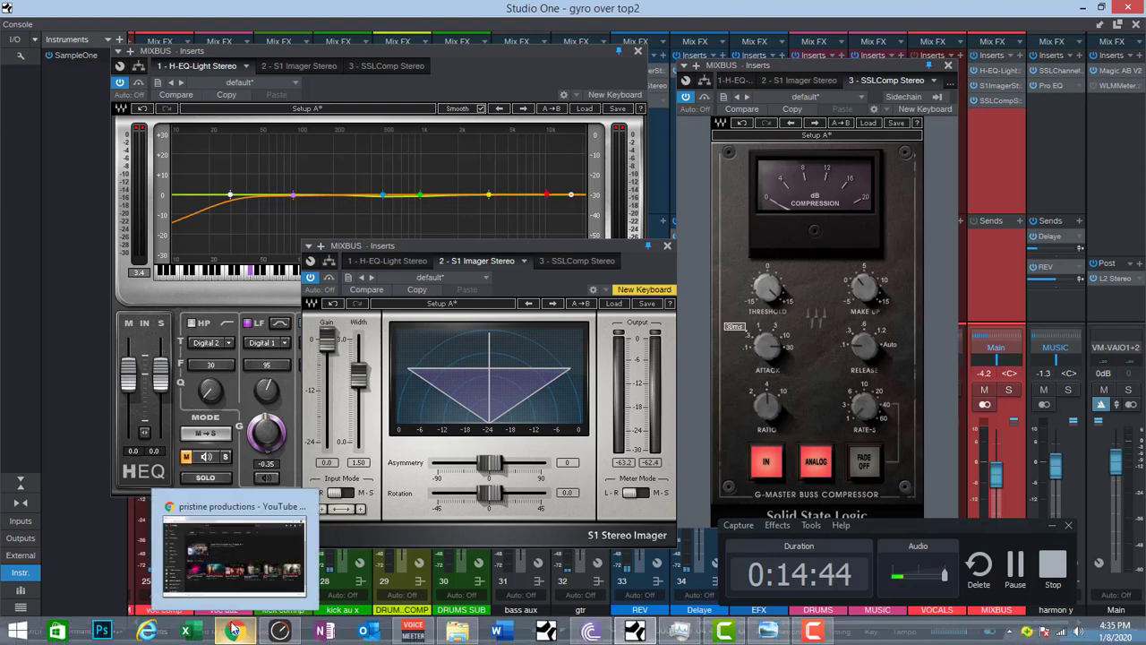
- Switch to Chrome, bring up kerry'.jpg in Windows Photo Viewer and maximize it with the recorder moved off the image
{"action": "left_click", "coordinate": [239, 566]}
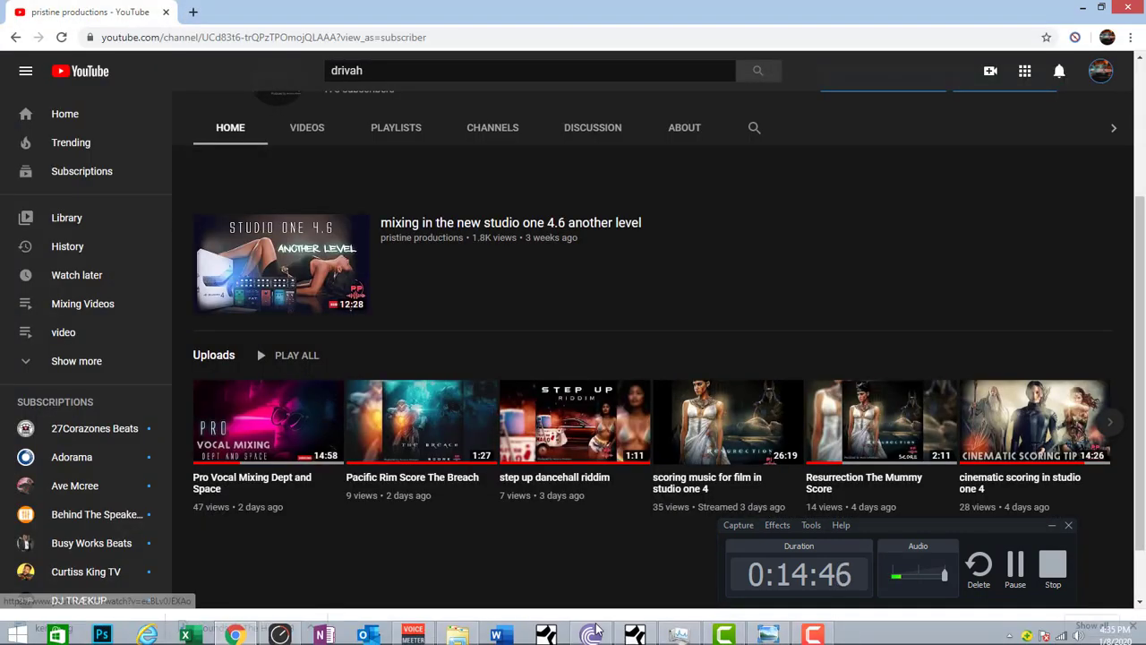
{"action": "mouse_move", "coordinate": [762, 632]}
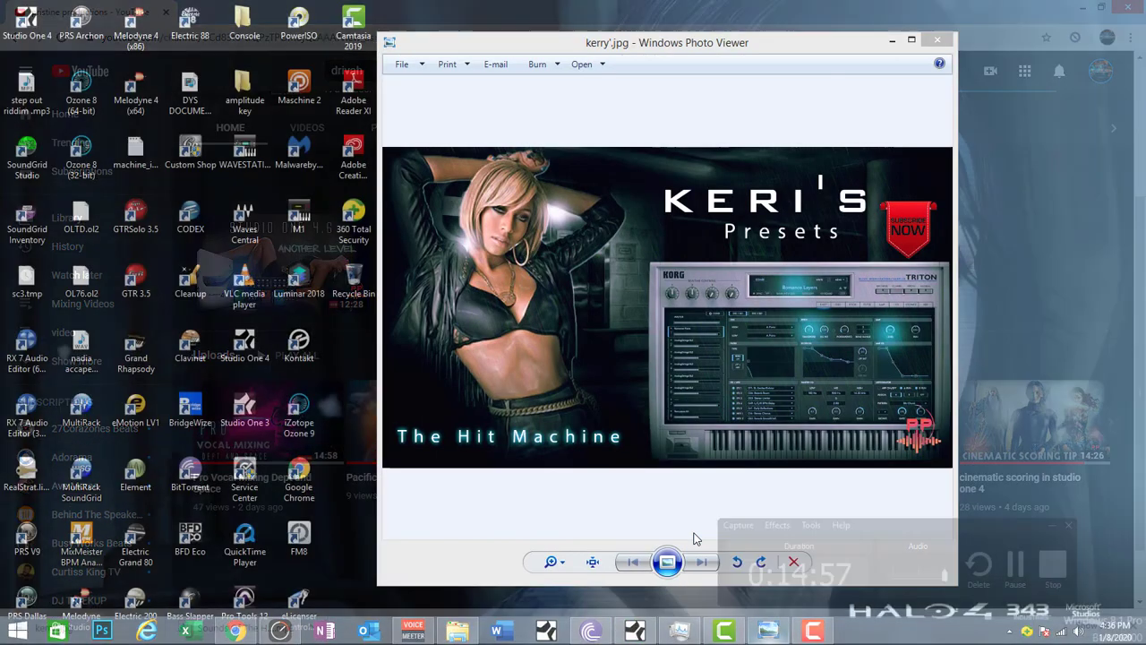
{"action": "left_click", "coordinate": [696, 538]}
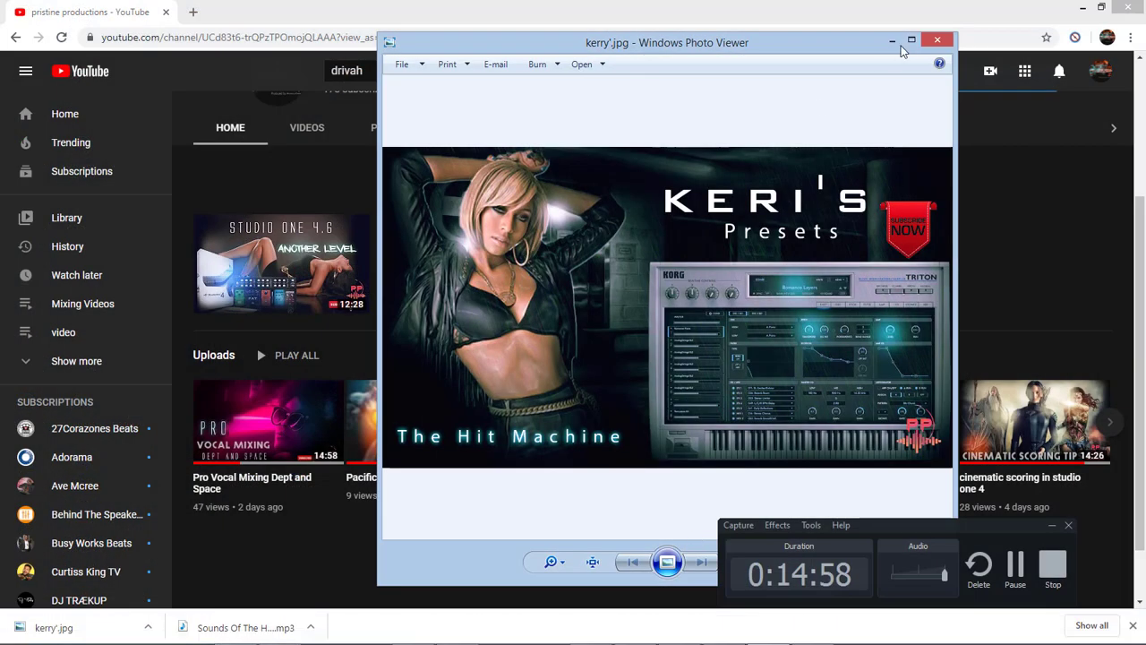
{"action": "left_click", "coordinate": [912, 39]}
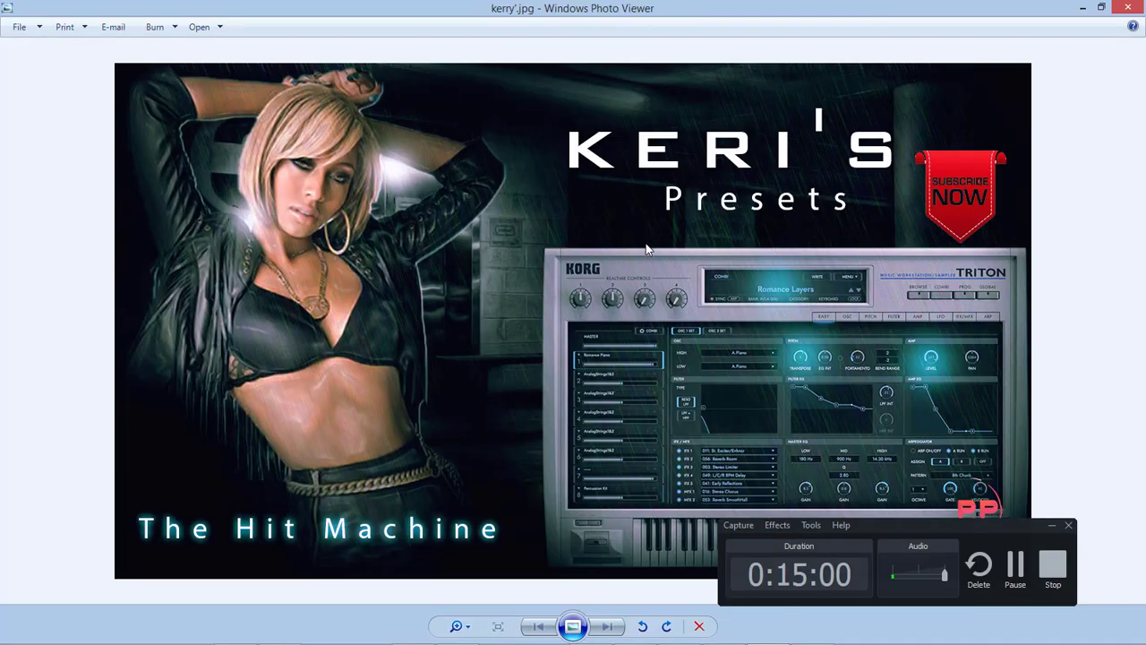
{"action": "left_click_drag", "start_coordinate": [963, 525], "coordinate": [974, 587]}
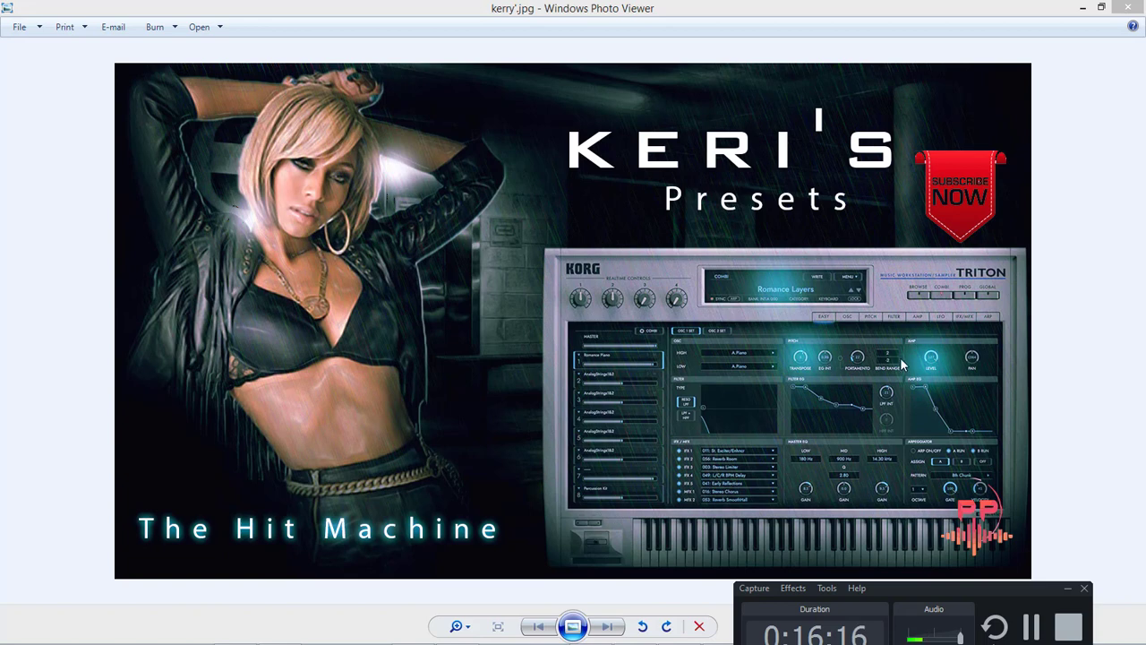
- Minimize the image and look through the pristine productions YouTube channel page, from its banner to its uploads
{"action": "left_click", "coordinate": [1083, 9]}
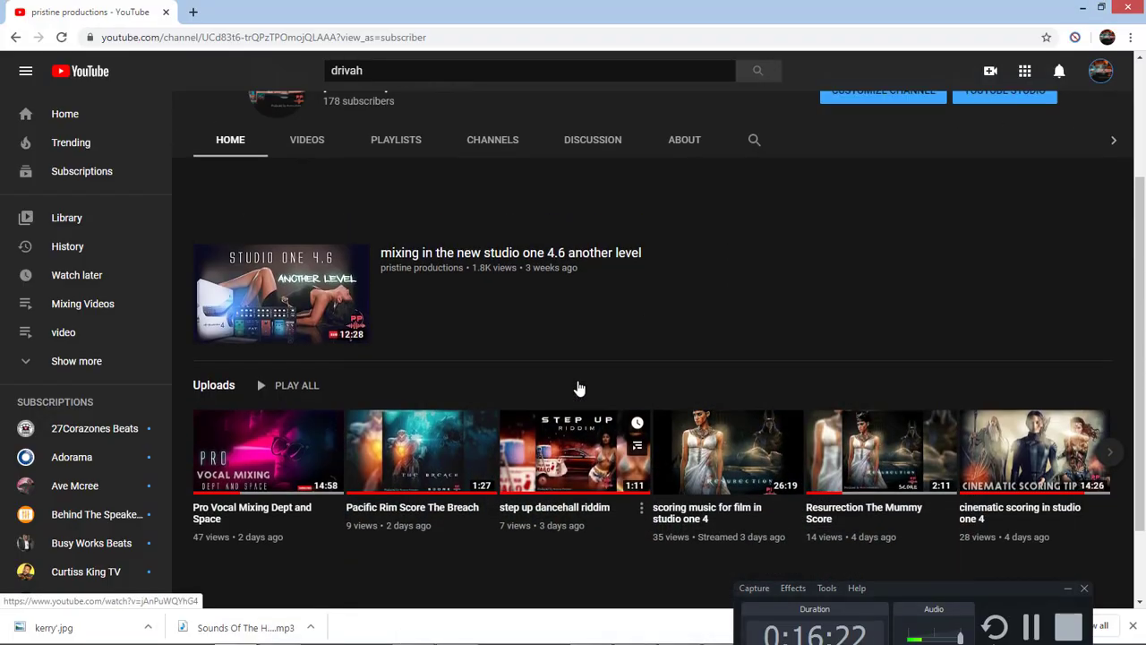
{"action": "scroll", "coordinate": [578, 387], "scroll_direction": "up", "scroll_amount": 2}
{"action": "left_click_drag", "start_coordinate": [952, 587], "coordinate": [907, 444]}
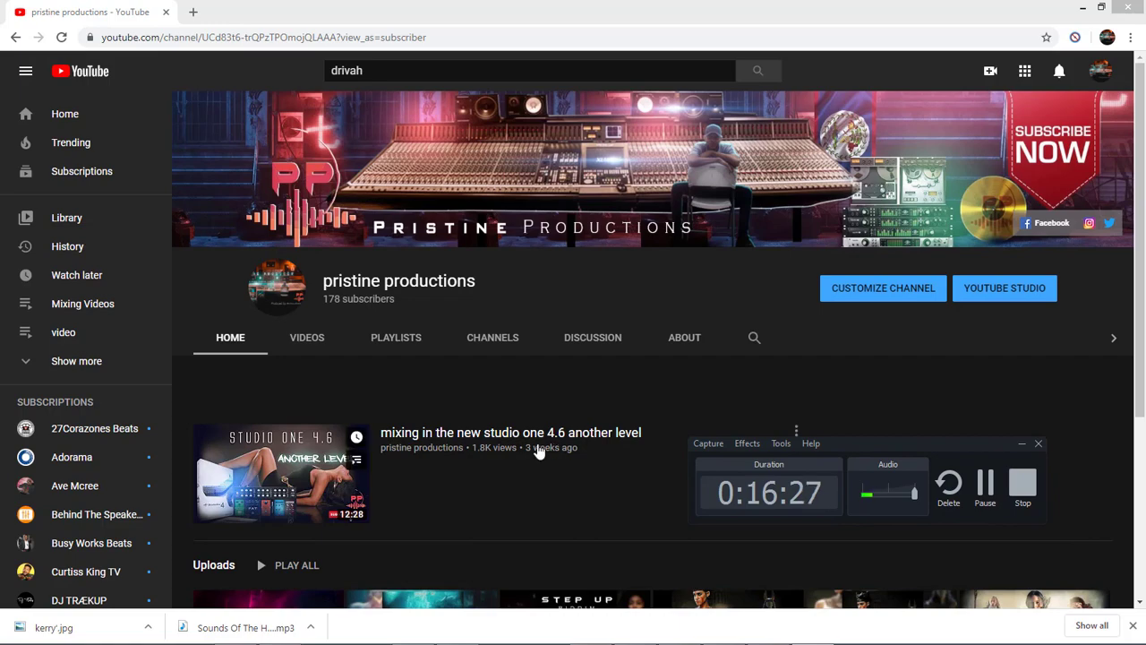
{"action": "scroll", "coordinate": [1139, 368], "scroll_direction": "down", "scroll_amount": 2}
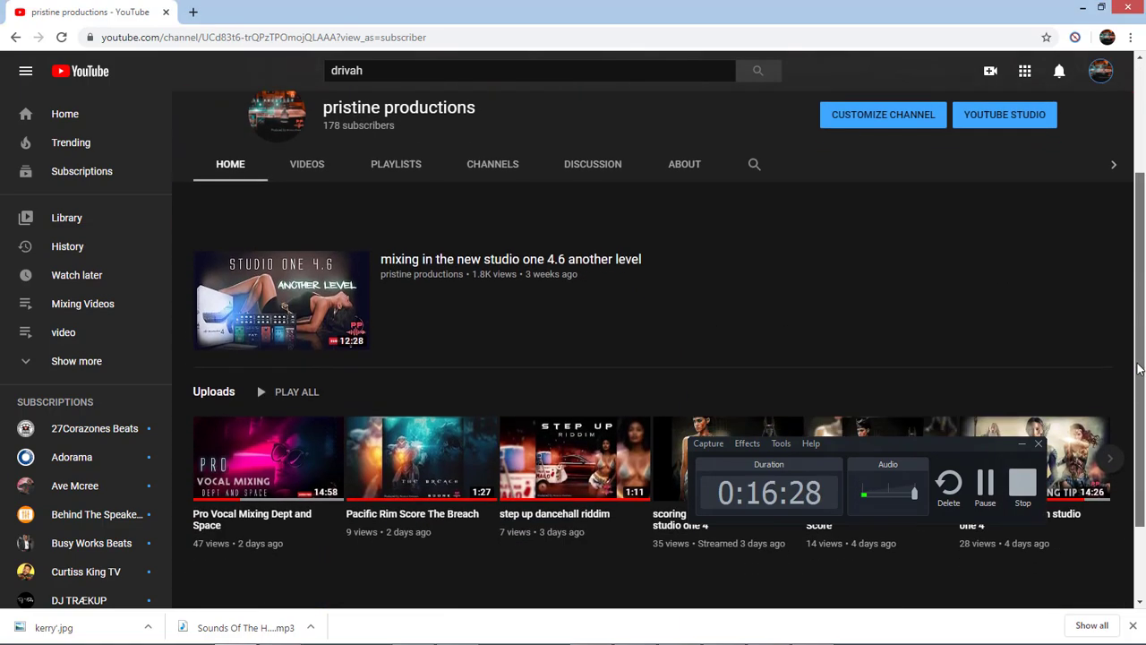
{"action": "left_click_drag", "start_coordinate": [1139, 368], "coordinate": [1133, 430]}
{"action": "scroll", "coordinate": [1134, 430], "scroll_direction": "up", "scroll_amount": 2}
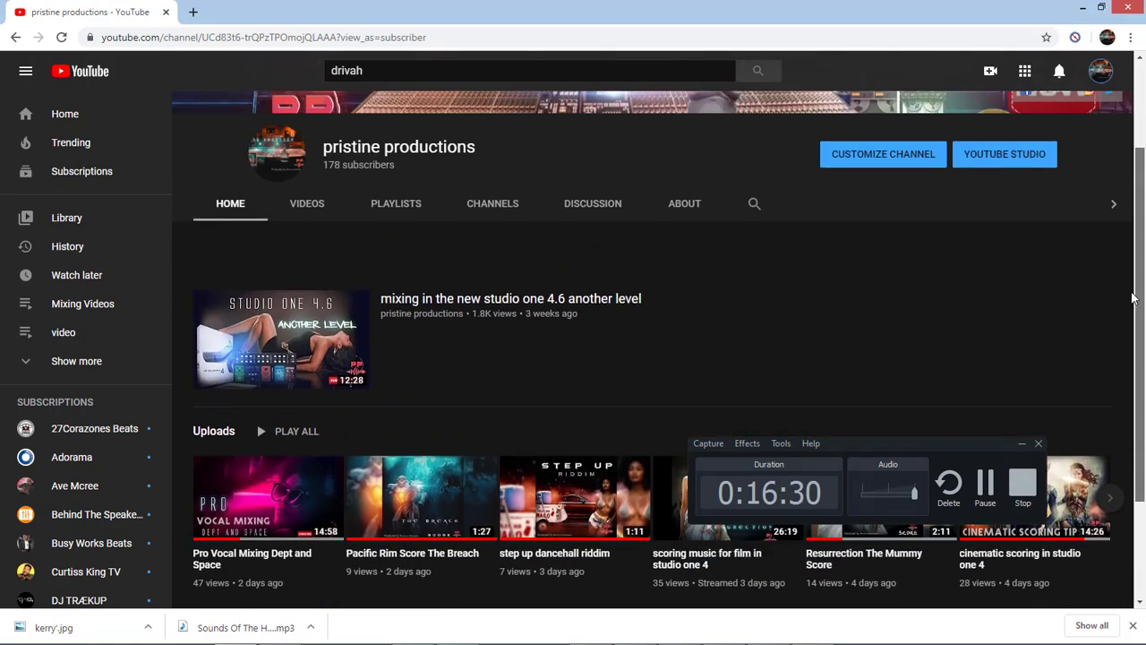